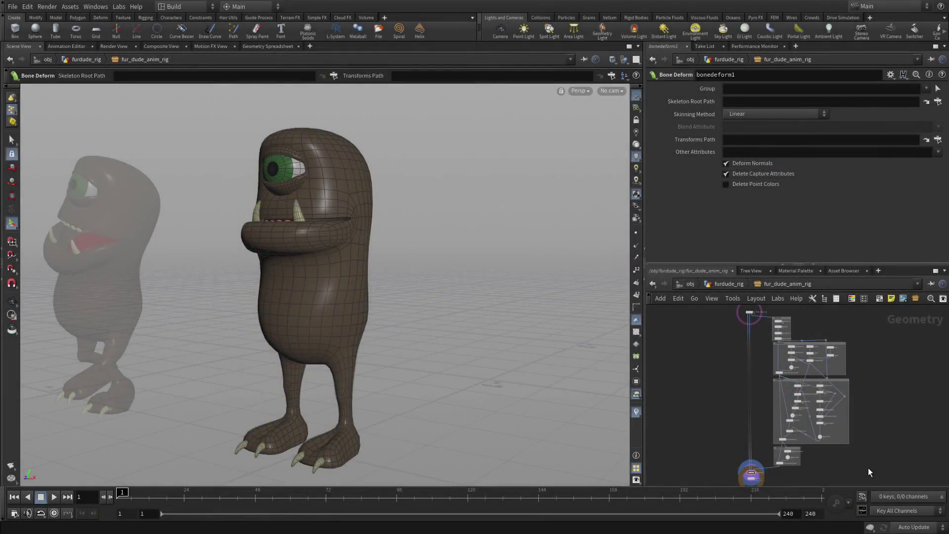
Step: Add a Delete Joints node beside bonedeform1, fed by skeletonblend_spine's output
scroll(868, 467, up, 6)
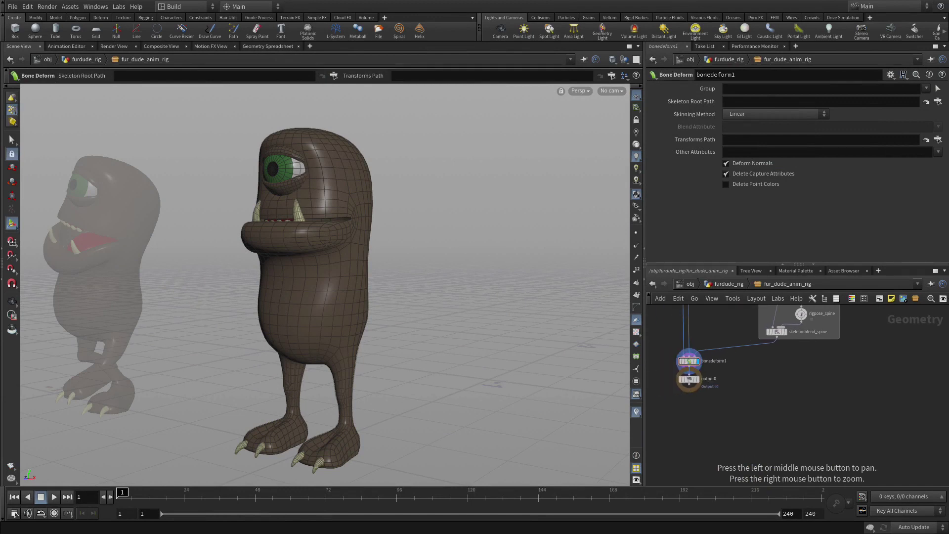
drag(734, 427, 686, 434)
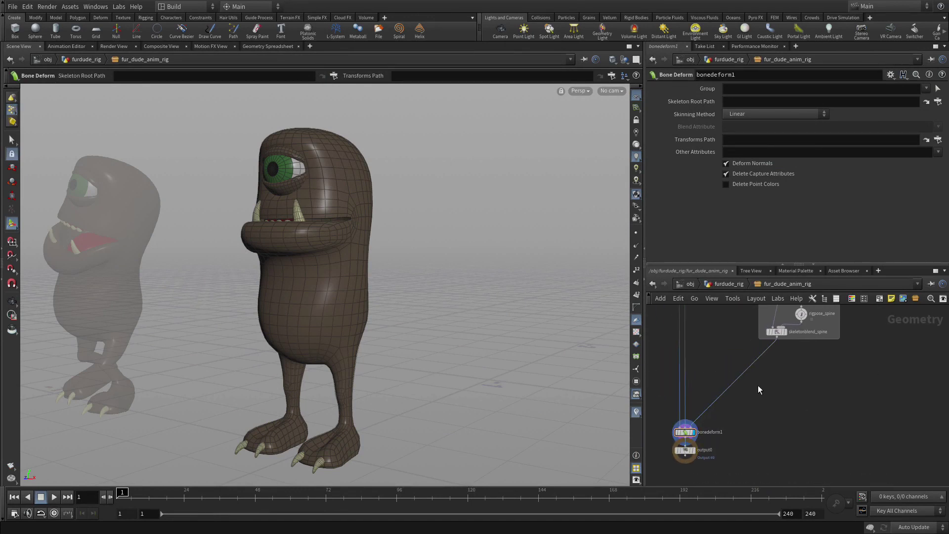
key(Tab)
text(dele)
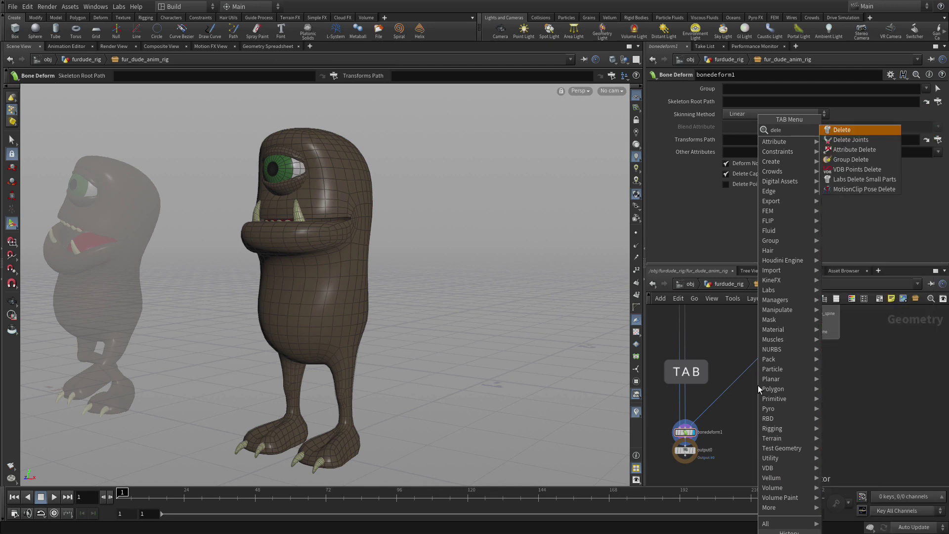
key(Return)
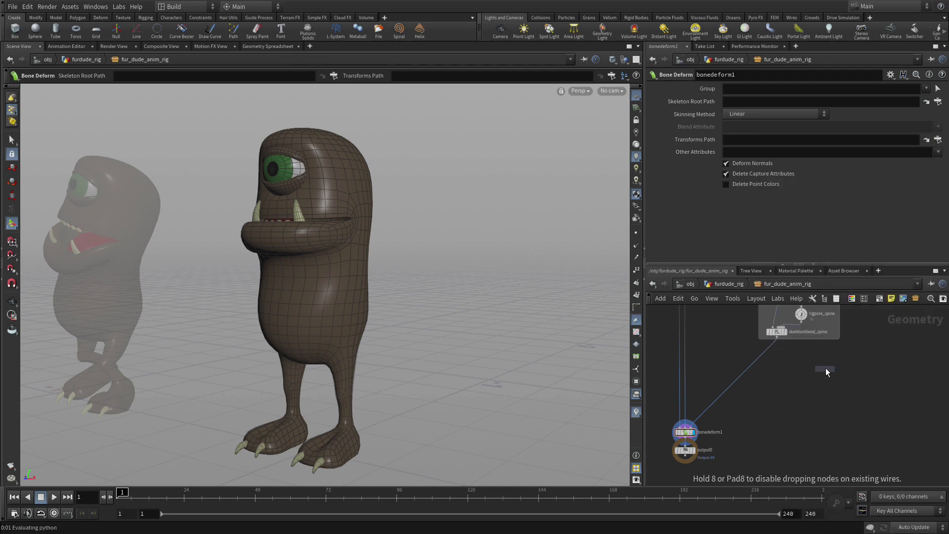
click(802, 379)
click(776, 336)
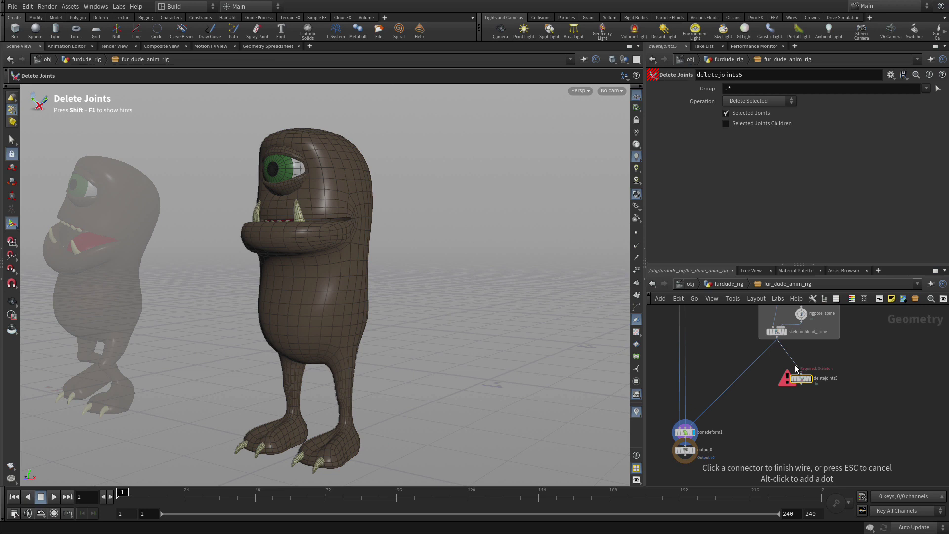
click(800, 374)
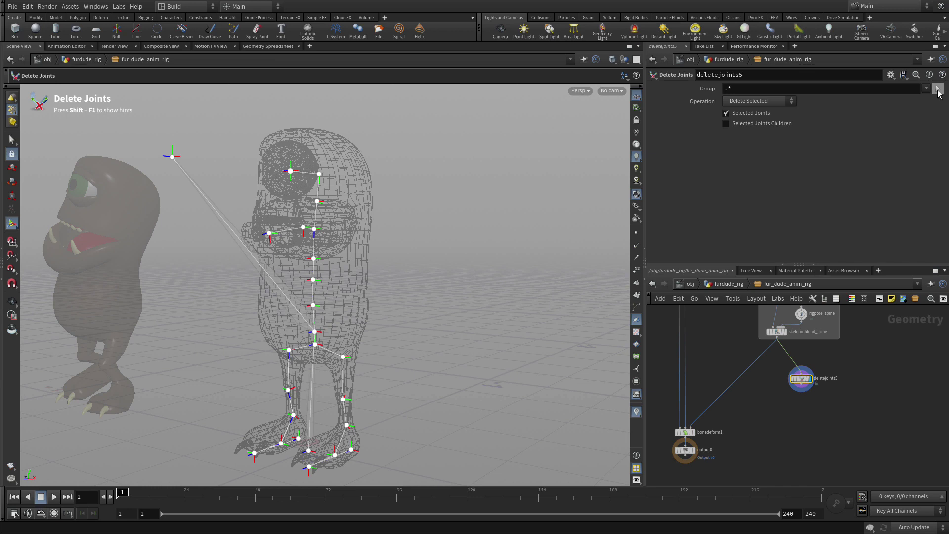
Step: Group the upper_lid and lower_lid joints in deletejoints5 and set Operation to Delete Non-Selected
click(937, 89)
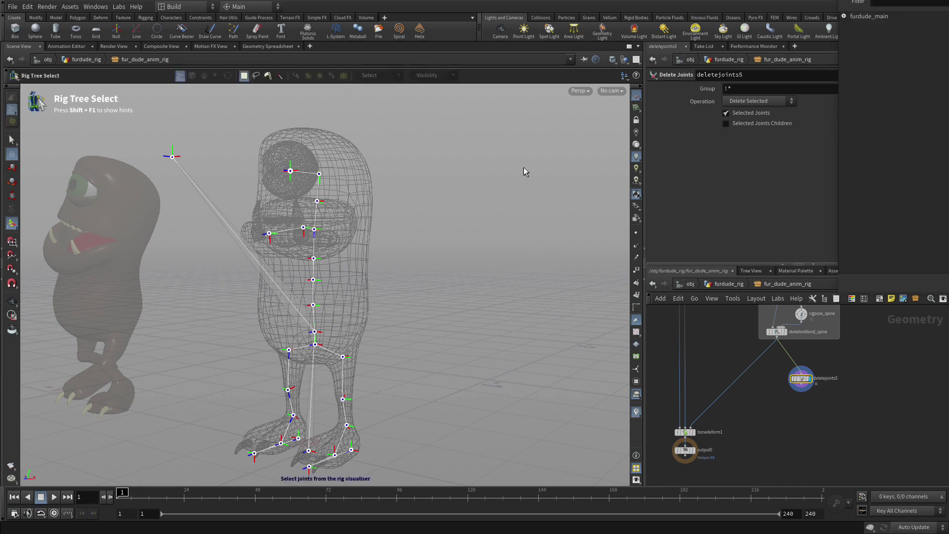
click(290, 172)
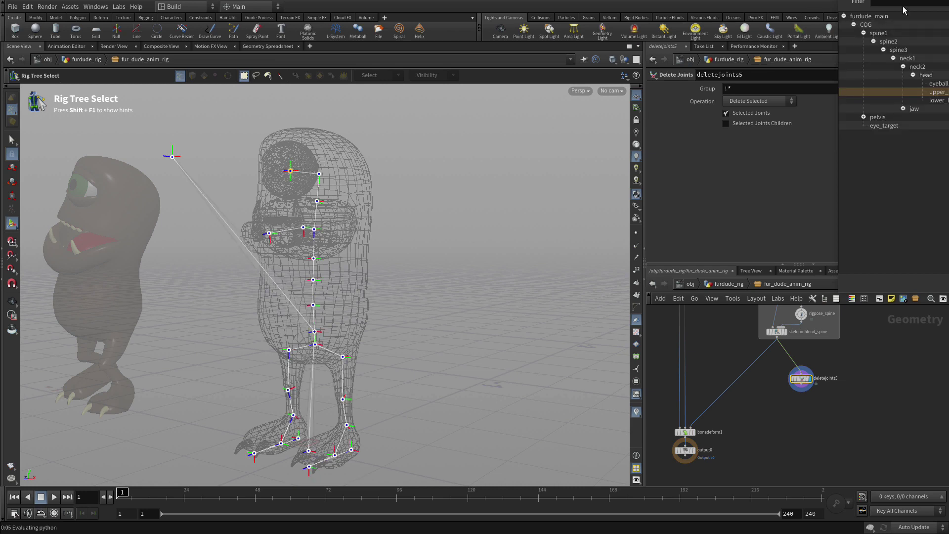
drag(242, 162, 144, 93)
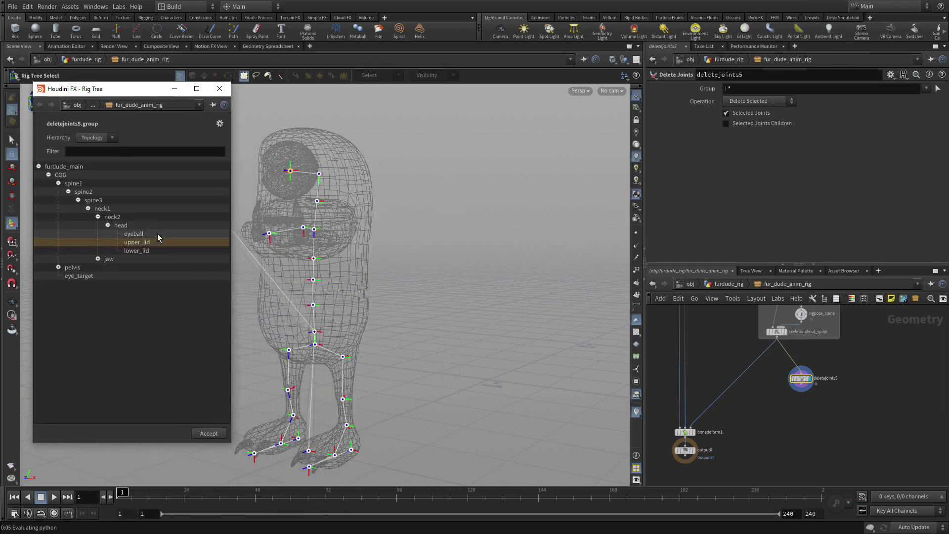
shift+click(136, 251)
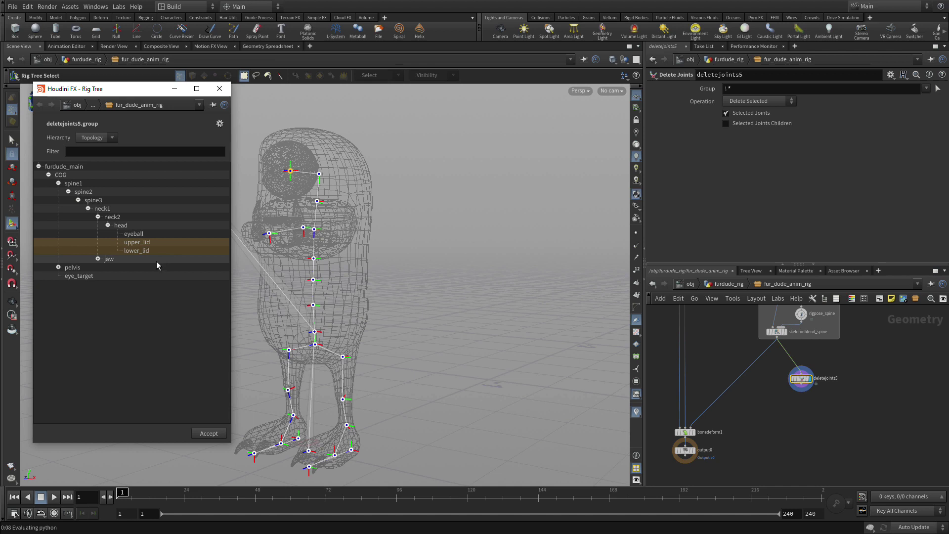
click(209, 433)
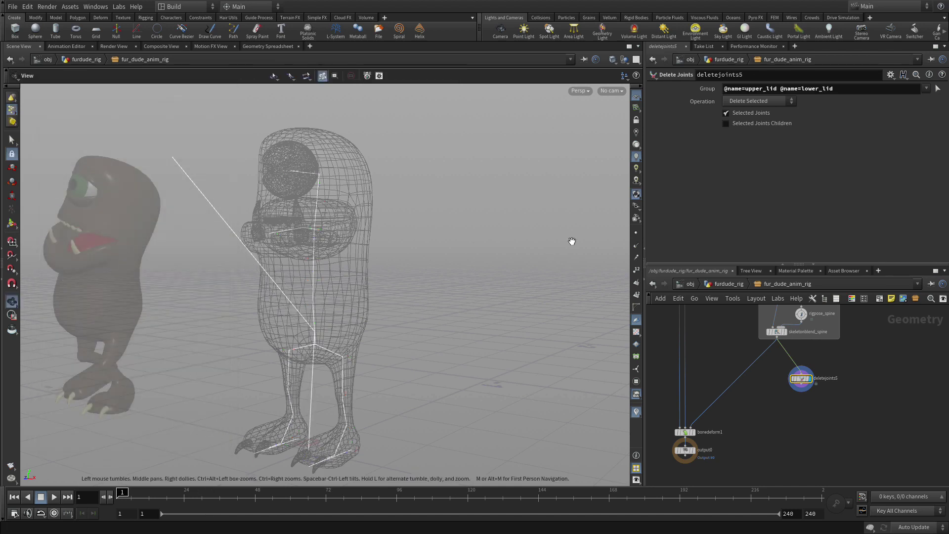
click(750, 99)
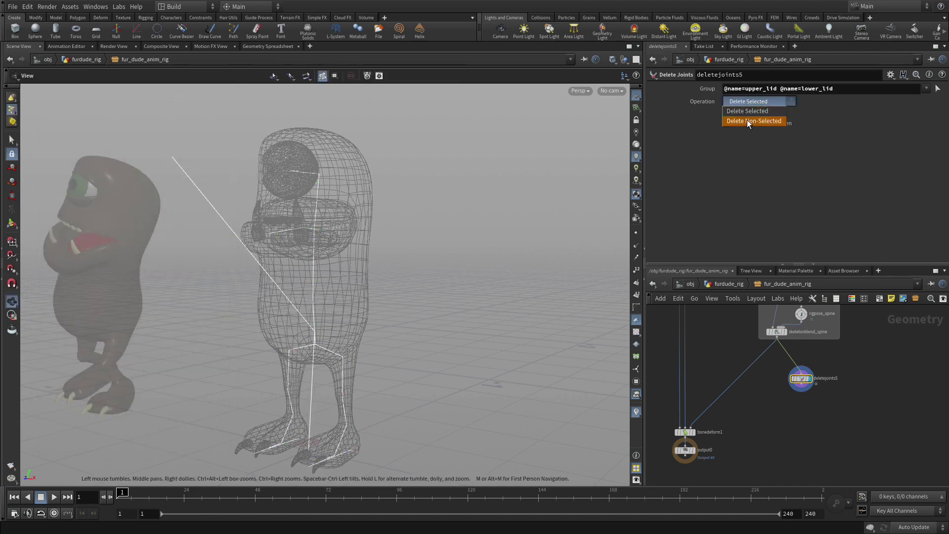
click(747, 122)
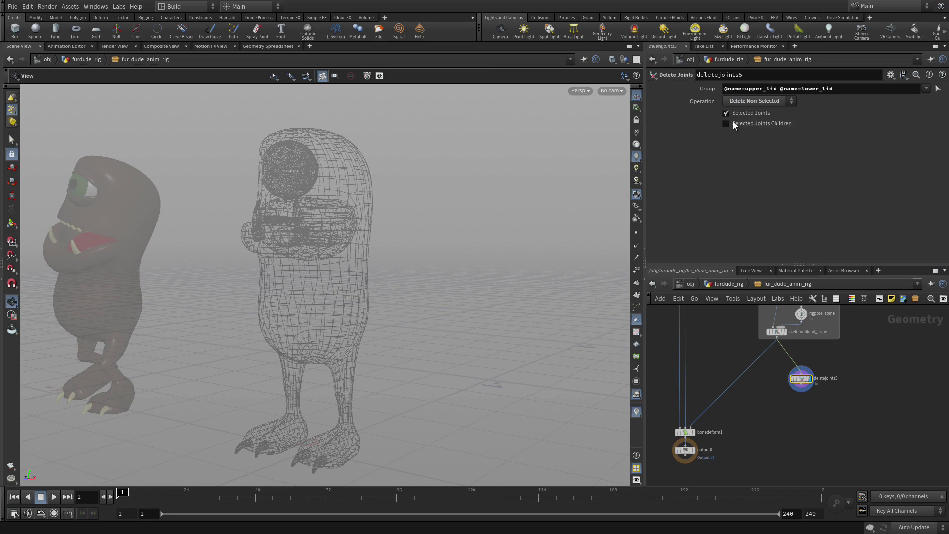
Step: Add a Rig Pose node below deletejoints5, wire it in, and display its result
key(Tab)
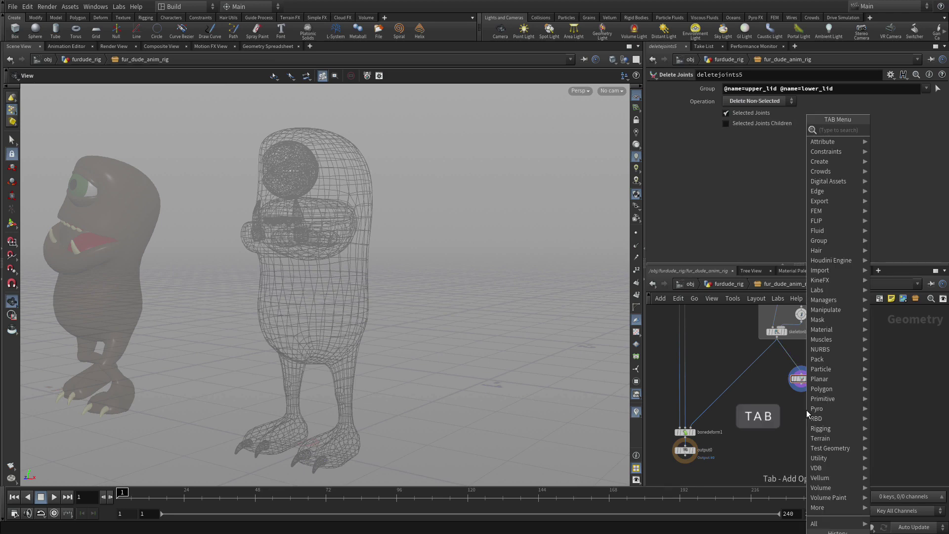
text(rig pose)
key(Return)
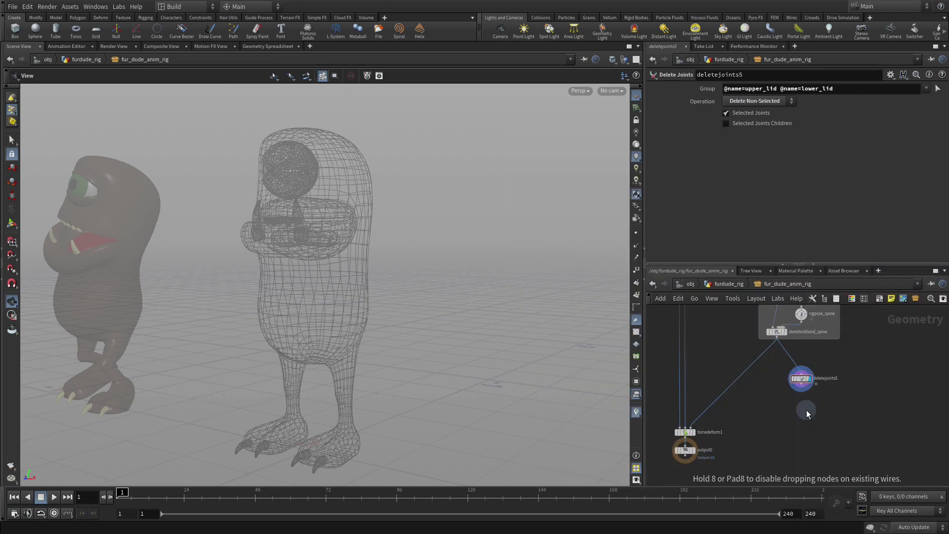
click(802, 415)
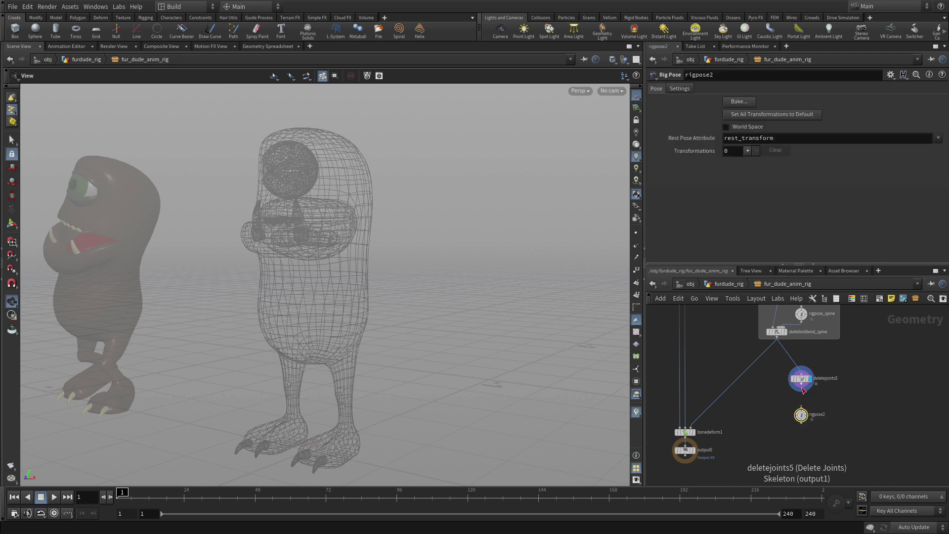
click(801, 391)
click(801, 408)
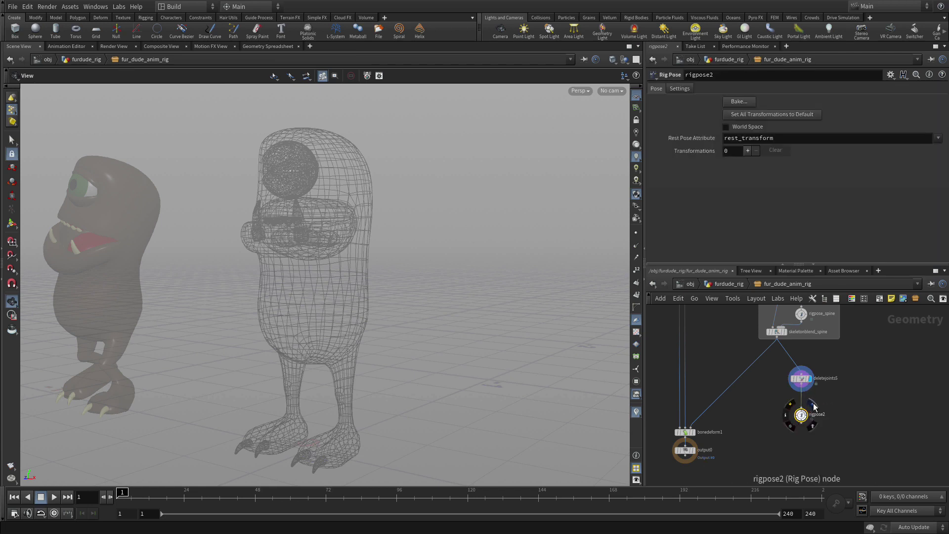
click(813, 405)
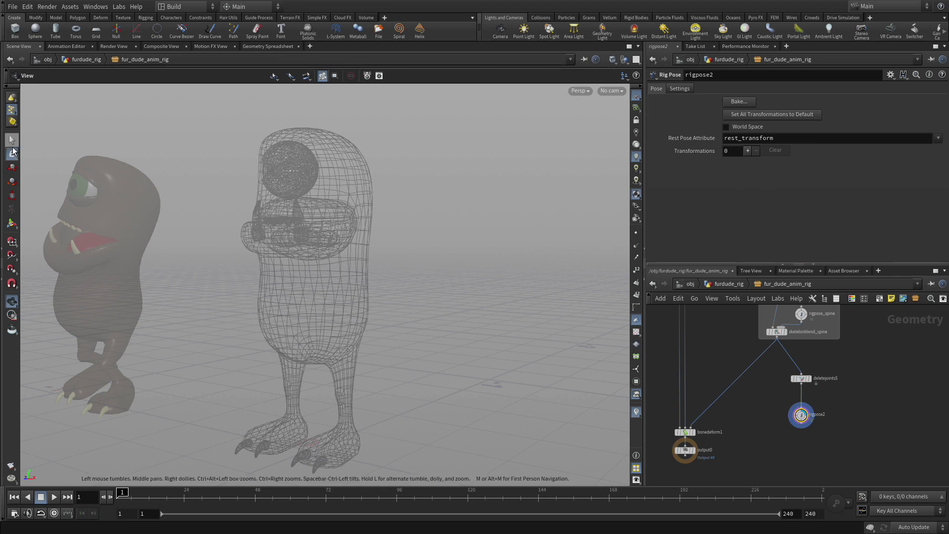
Step: Select both eyelid joints with the Rig Pose tool to create their transform entries
click(11, 224)
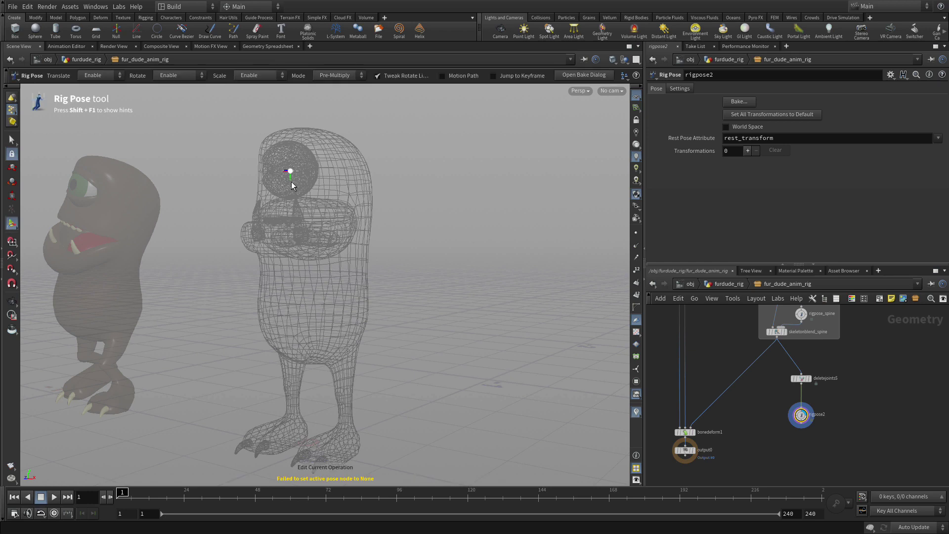
drag(286, 170, 328, 193)
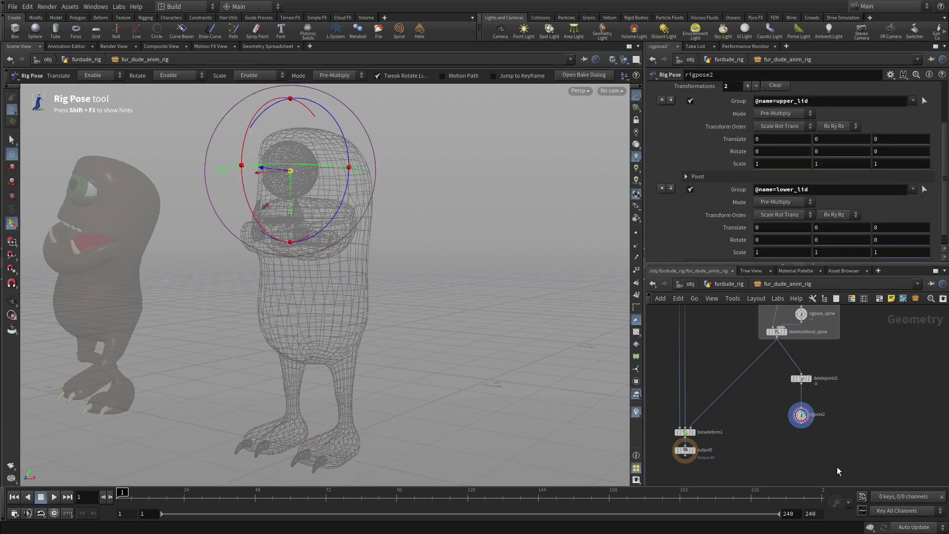
key(Tab)
text(skele)
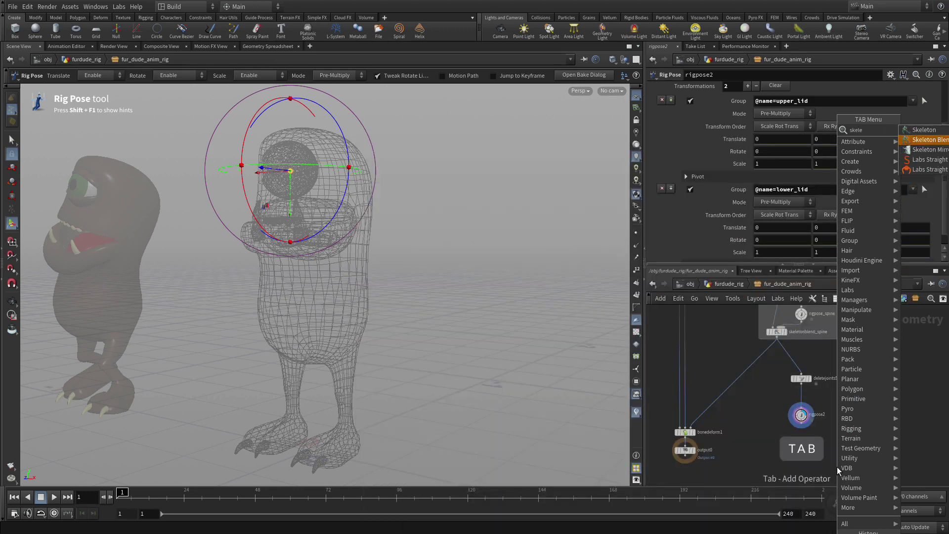
Step: Insert a Skeleton Blend node named skeletonblend_eyelids, blending skeletonblend_spine with rigpose2
key(Return)
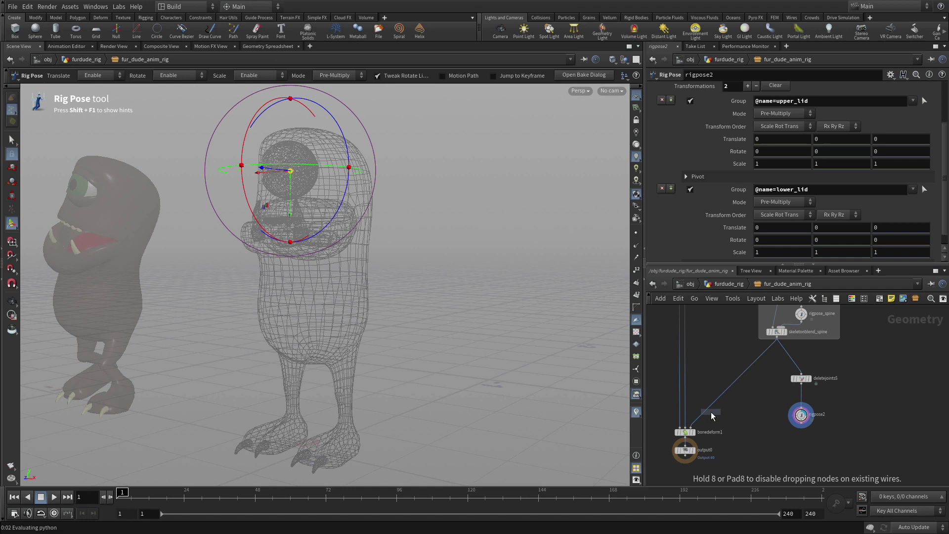
click(716, 410)
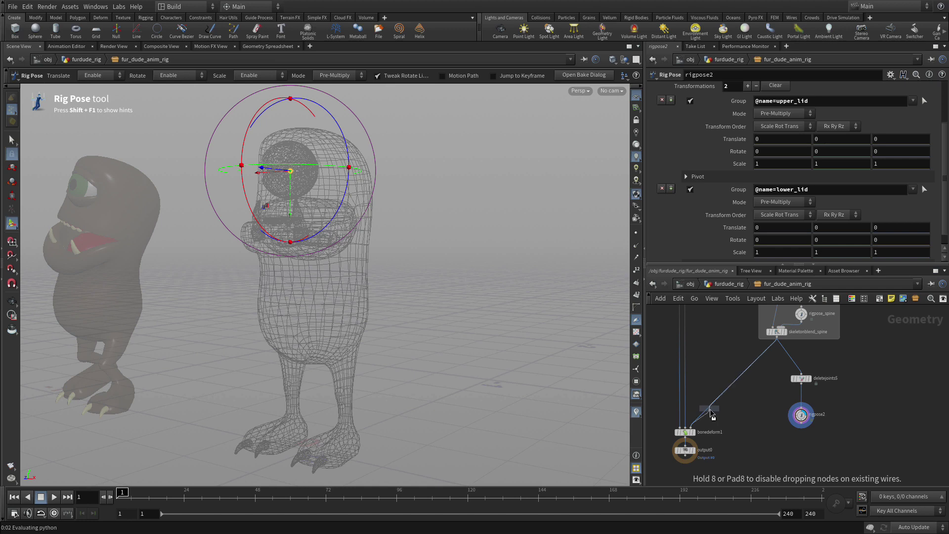
click(801, 426)
click(738, 414)
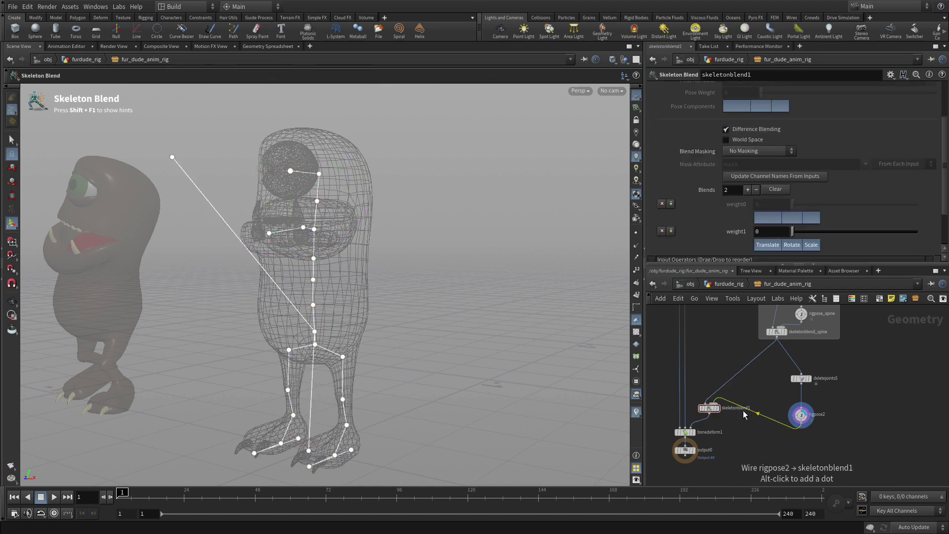
double_click(735, 408)
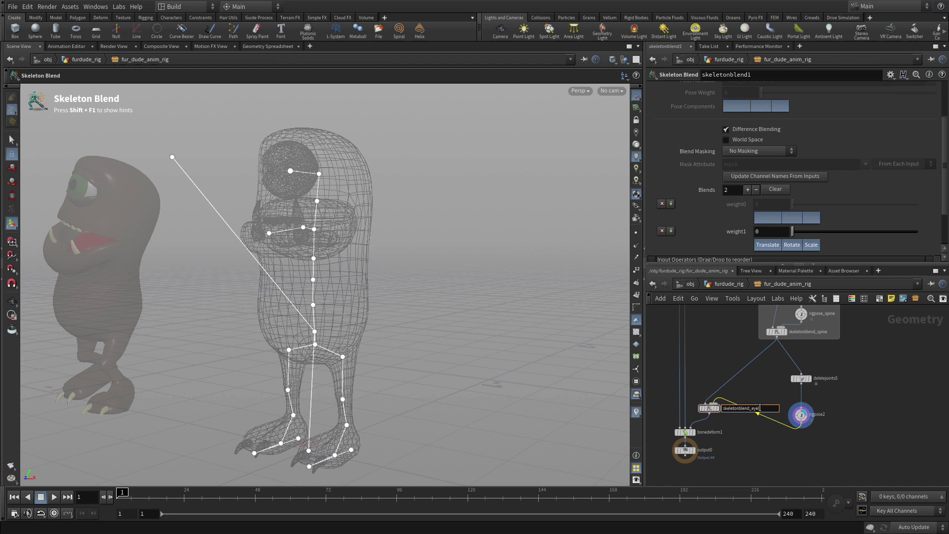
key(Return)
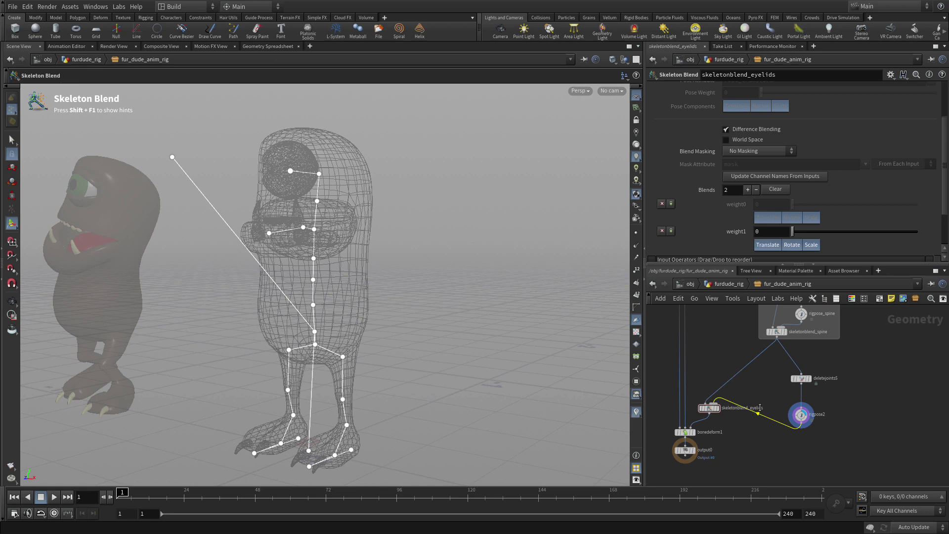
Step: Set skeletonblend_eyelids weight1 to 1 and enable World Space
scroll(792, 221, down, 2)
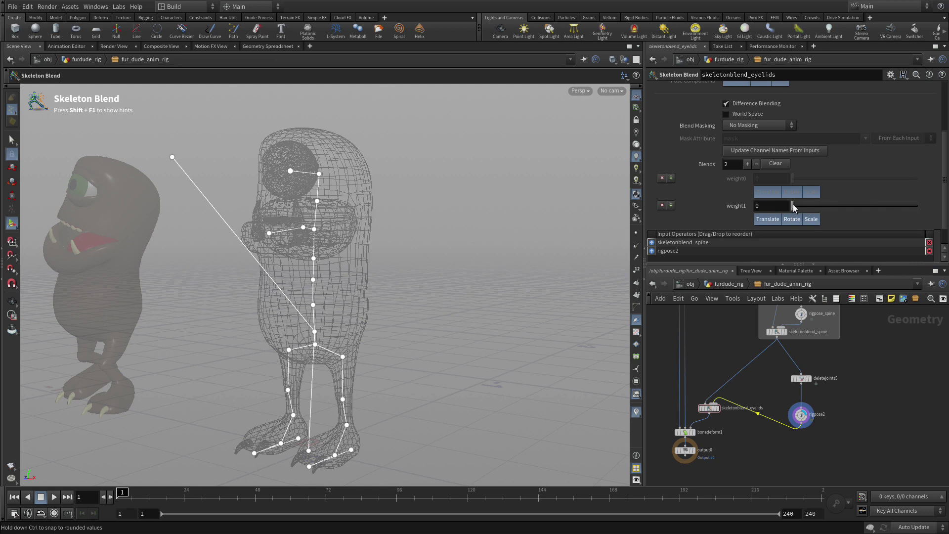
drag(793, 206, 940, 213)
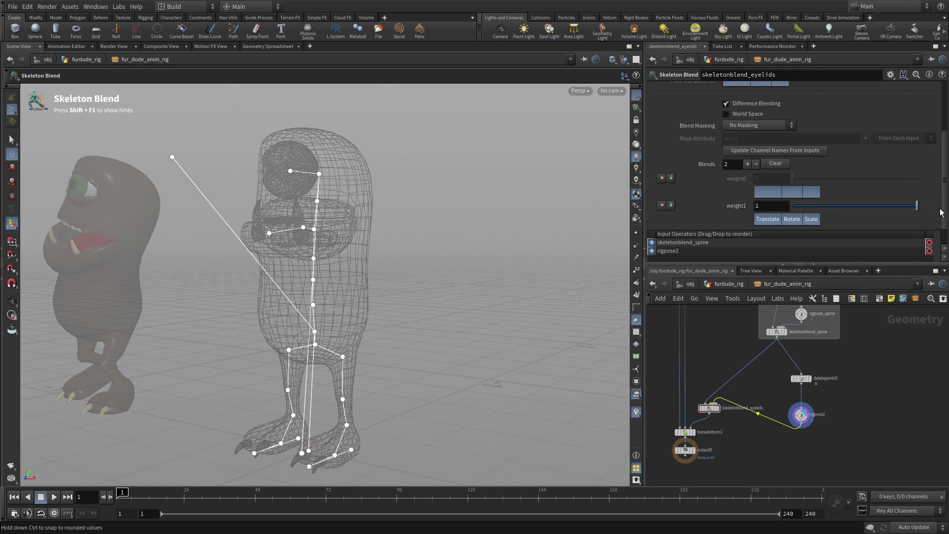
click(742, 115)
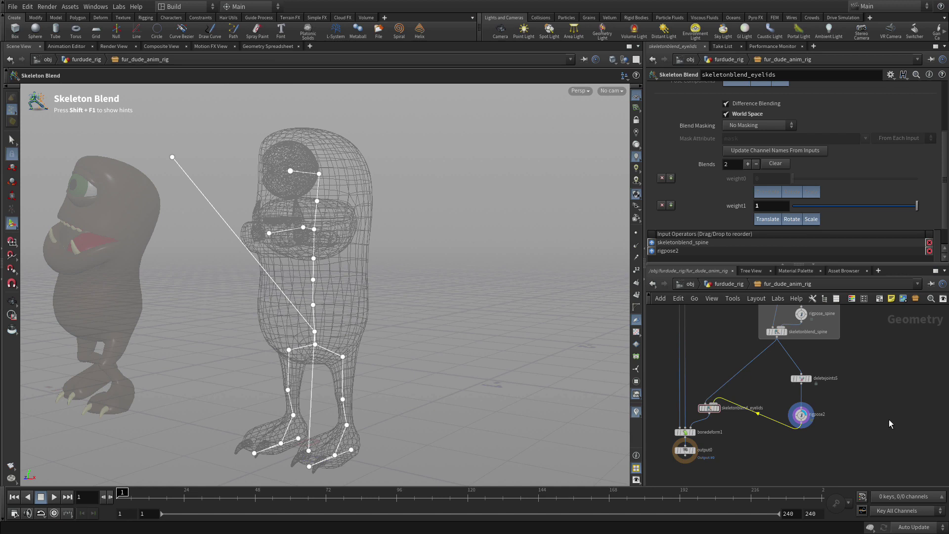
Step: Move deletejoints5 up above rigpose2 to make room in the network
mouse_move(801, 383)
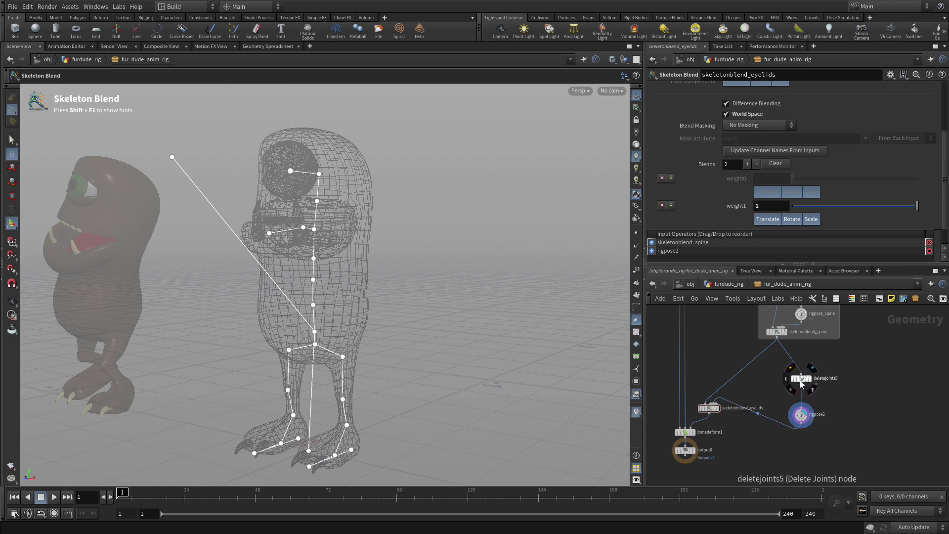
drag(801, 384, 801, 368)
drag(801, 417, 800, 398)
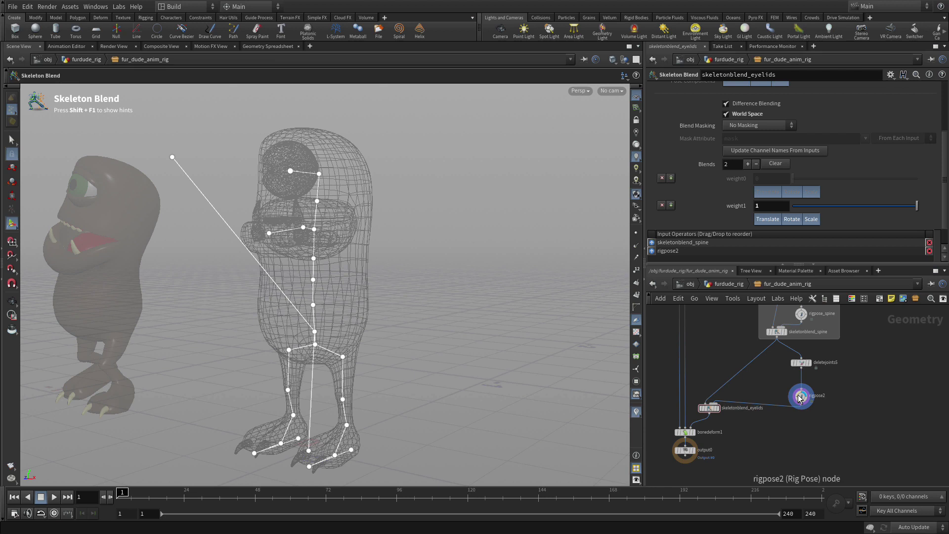
Step: Insert an Attach Joint Geo node on the wire below deletejoints5
key(Tab)
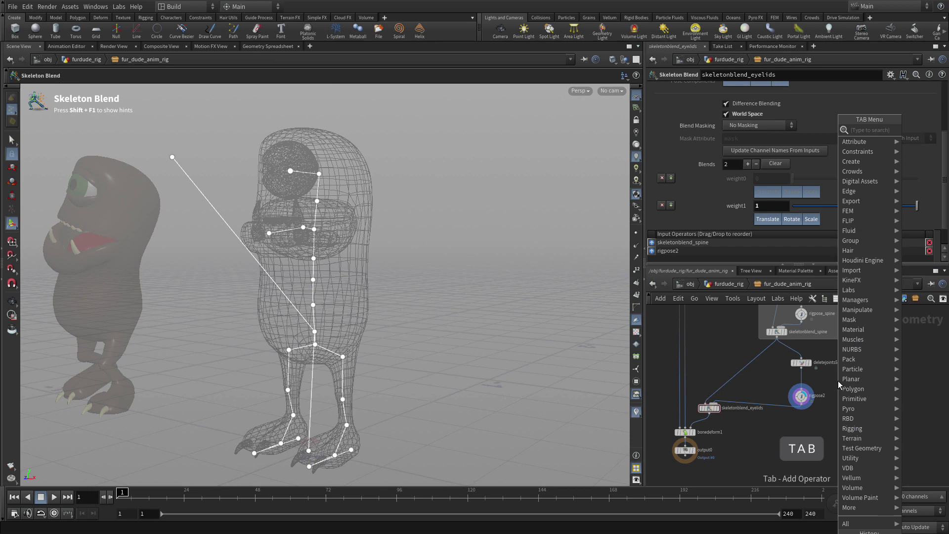
text(attach)
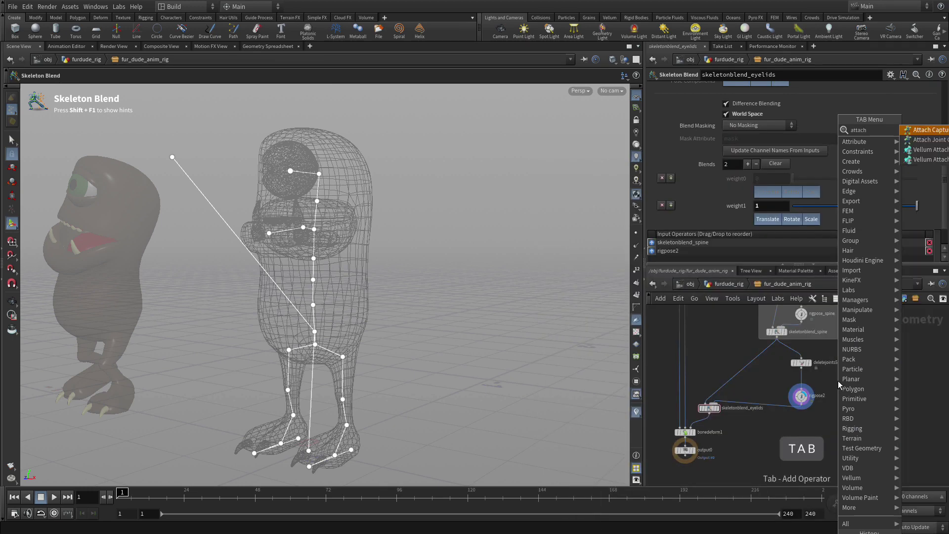
key(Return)
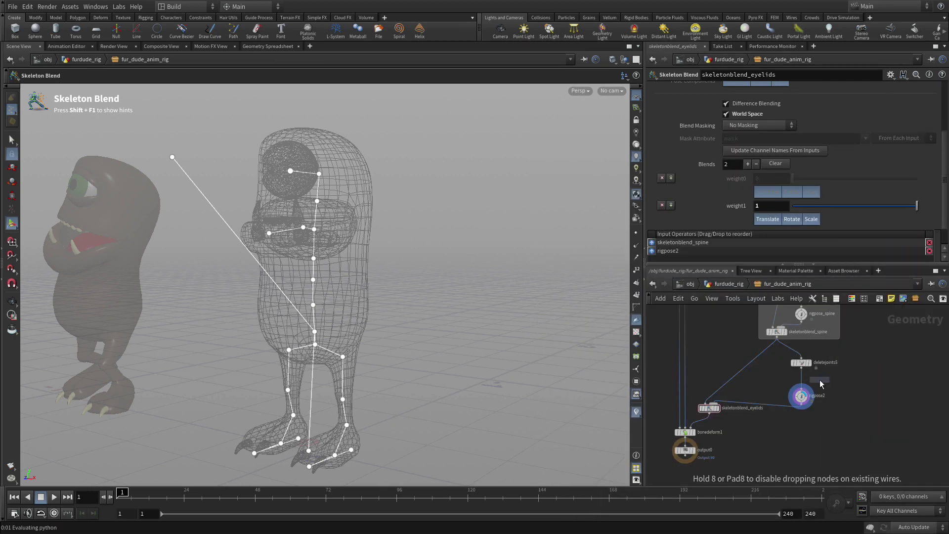
click(801, 380)
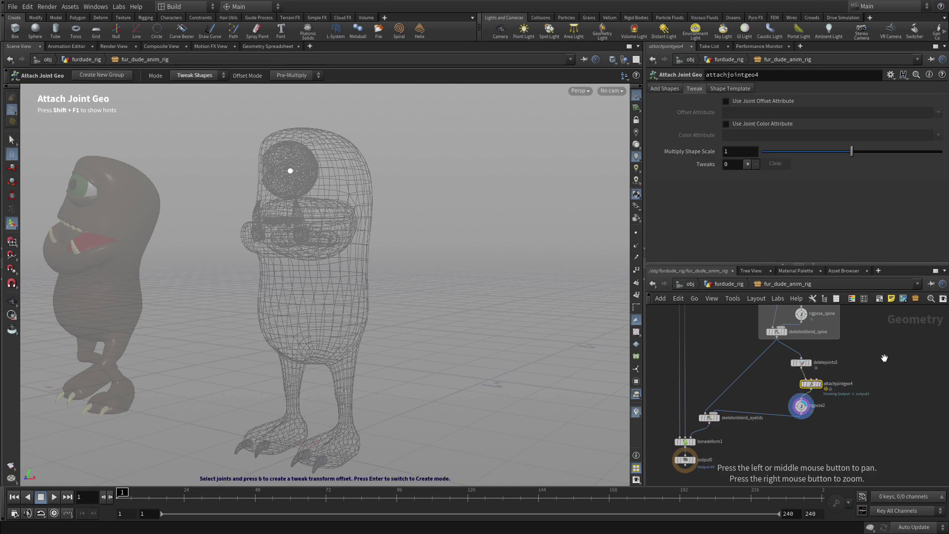
Step: Wire mergepacked1's output into attachjointgeo4
drag(812, 384, 806, 449)
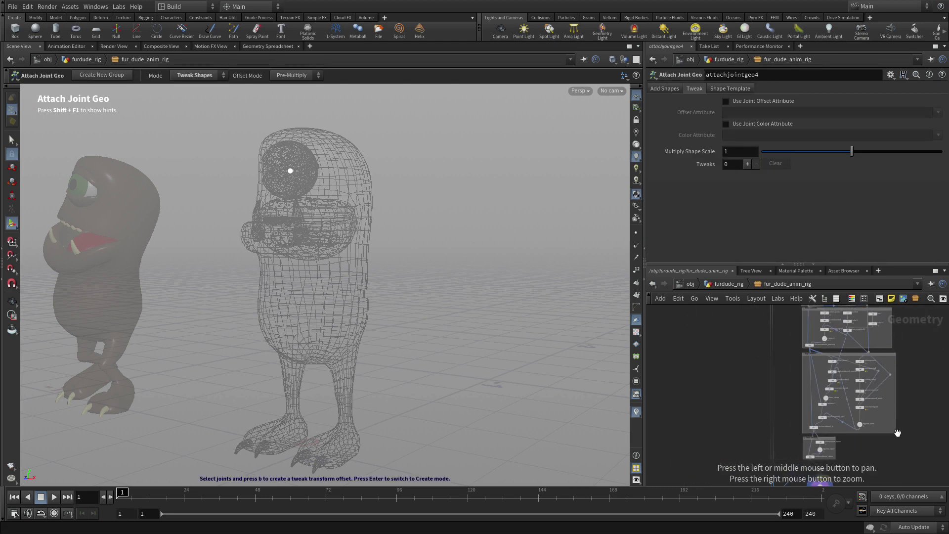
scroll(821, 444, down, 3)
scroll(836, 395, up, 2)
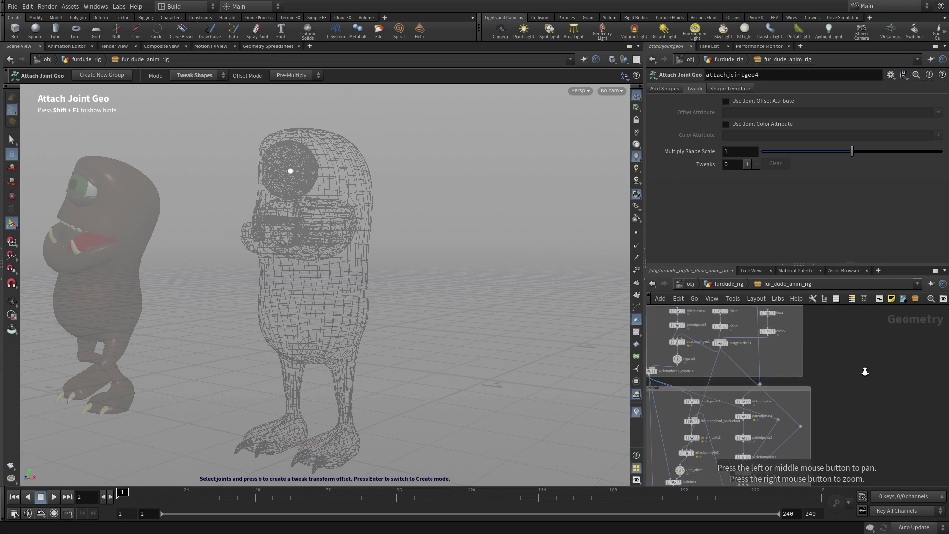
click(720, 348)
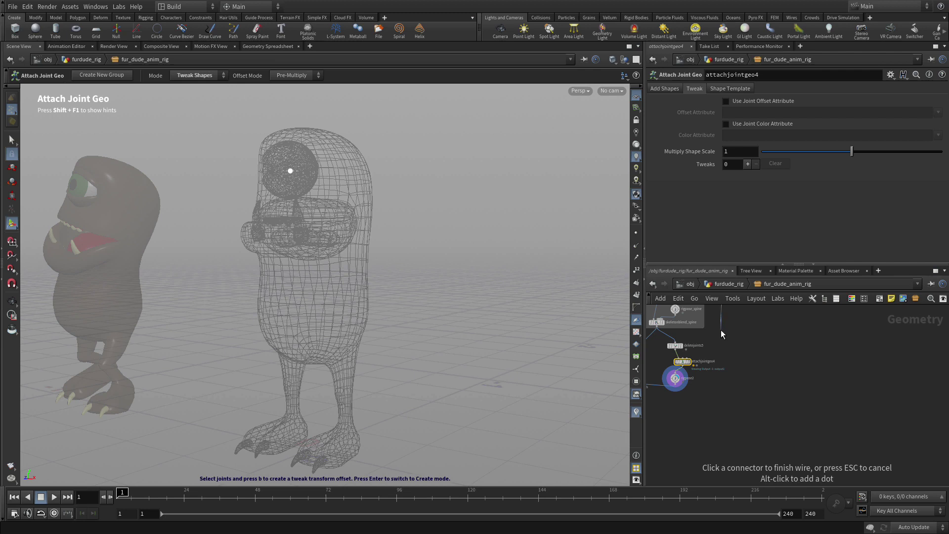
click(682, 359)
middle_drag(681, 359, 751, 429)
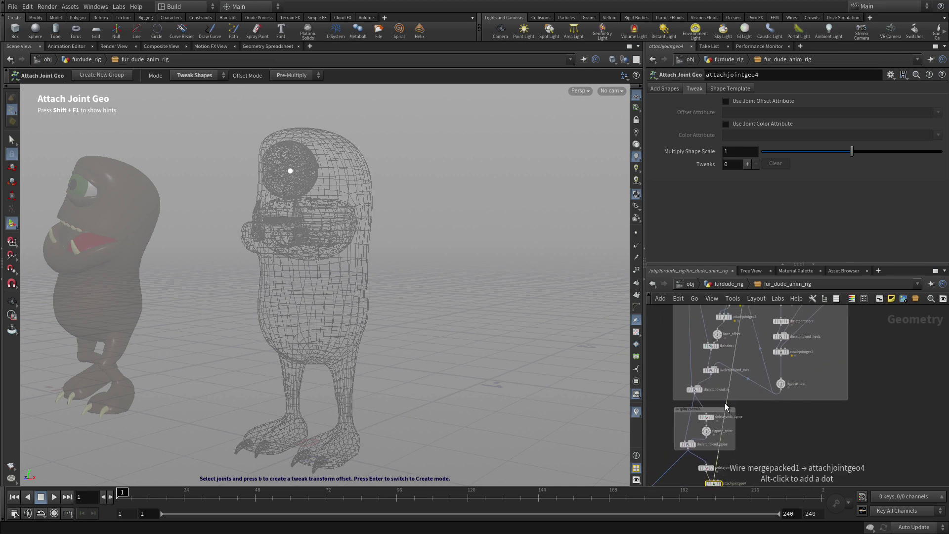
Step: Add and position routing dots to tidy the mergepacked1 wire's path
key(alt)
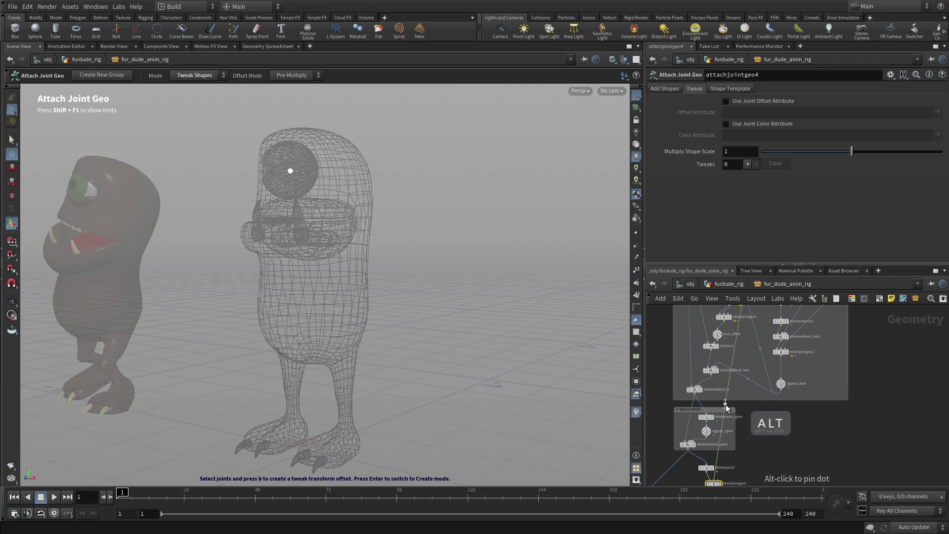
alt+drag(724, 402, 879, 429)
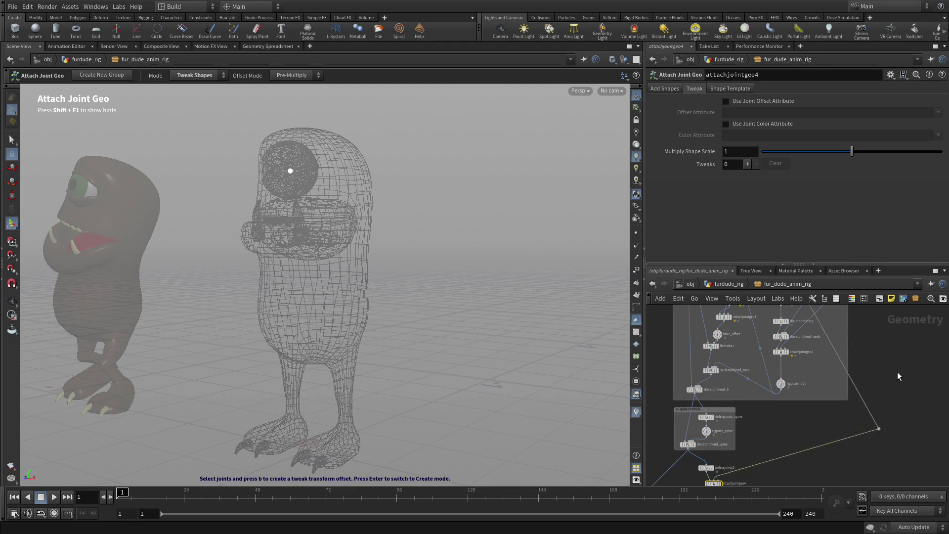
middle_drag(897, 372, 866, 431)
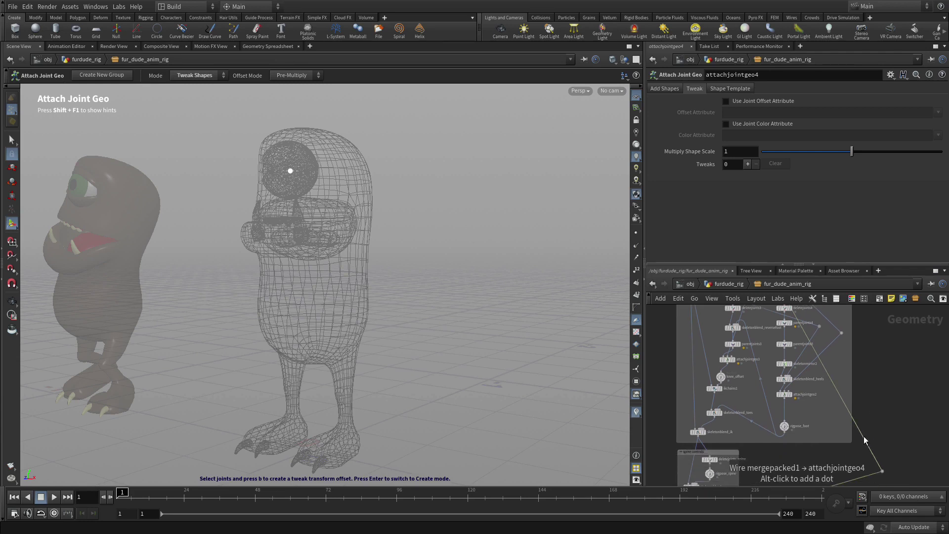
alt+click(863, 436)
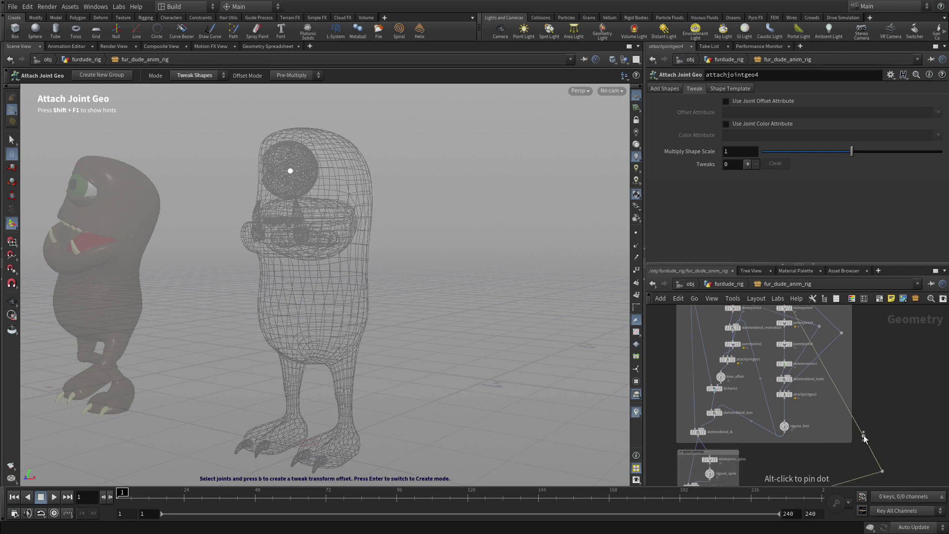
drag(864, 436, 912, 332)
middle_drag(869, 376, 876, 497)
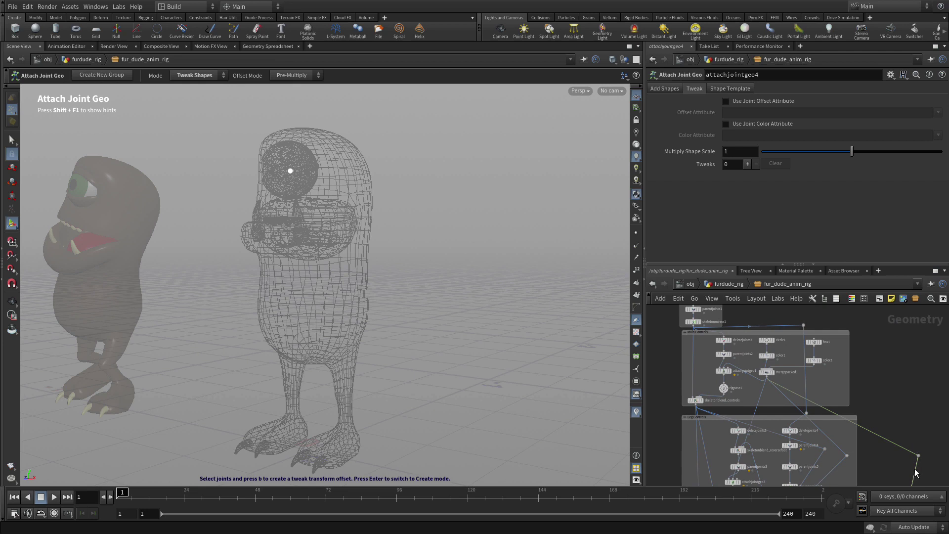
drag(918, 456, 878, 407)
middle_drag(883, 416, 872, 226)
scroll(739, 452, up, 3)
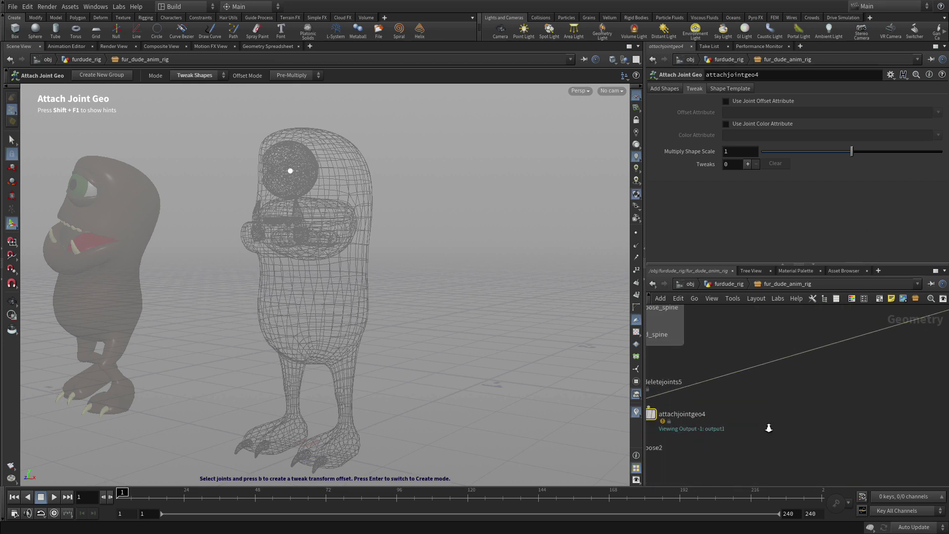
middle_drag(761, 424, 885, 424)
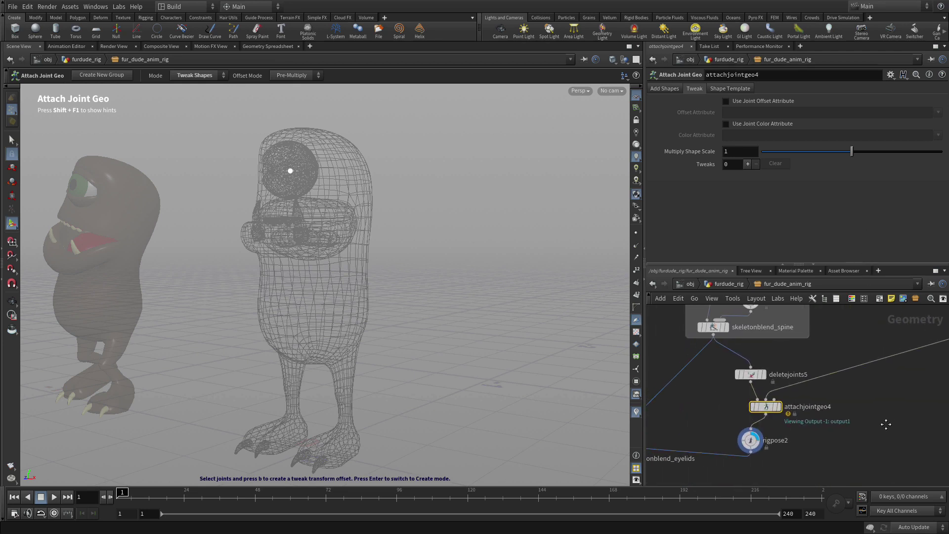
Step: Display attachjointgeo4 and assign the color_ctrl shape to the eyelid joints in Assign Shapes mode
click(779, 406)
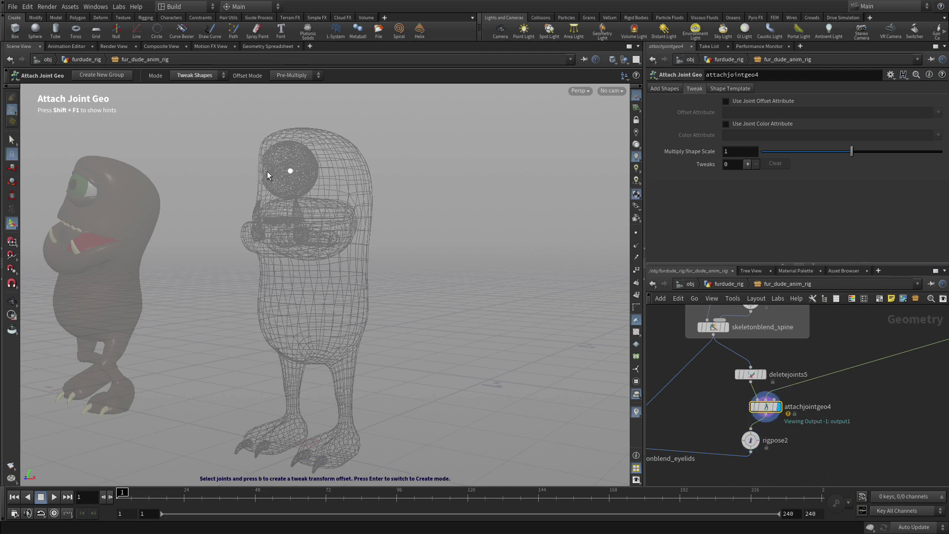
drag(247, 144, 365, 201)
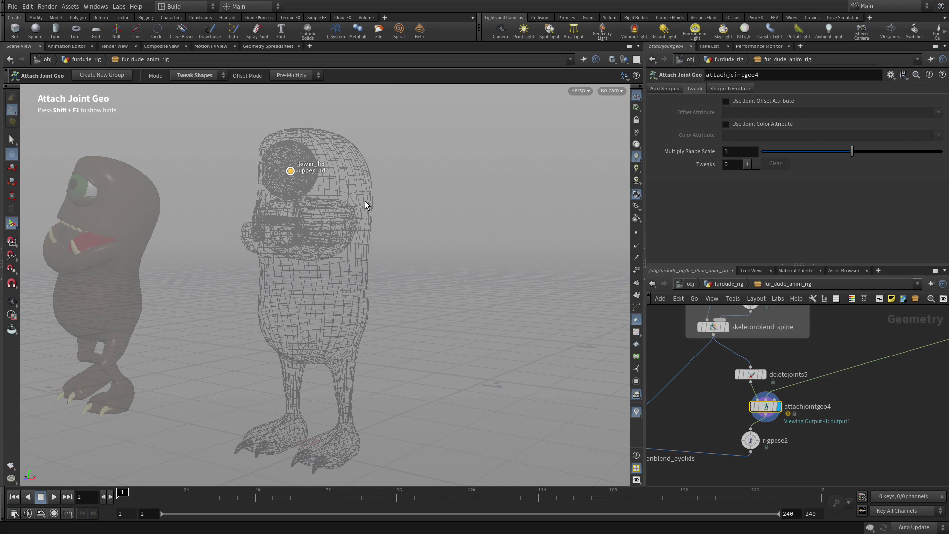
click(197, 75)
click(195, 83)
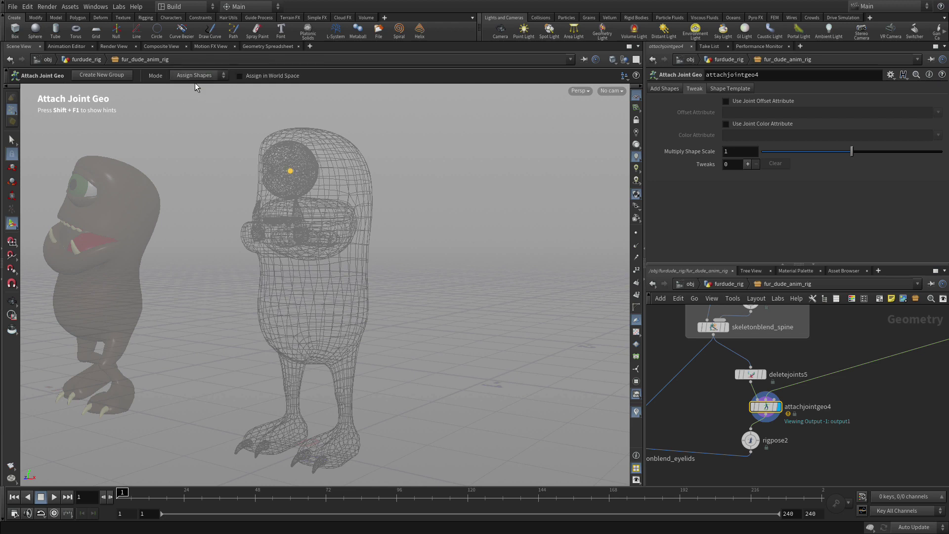
key(g)
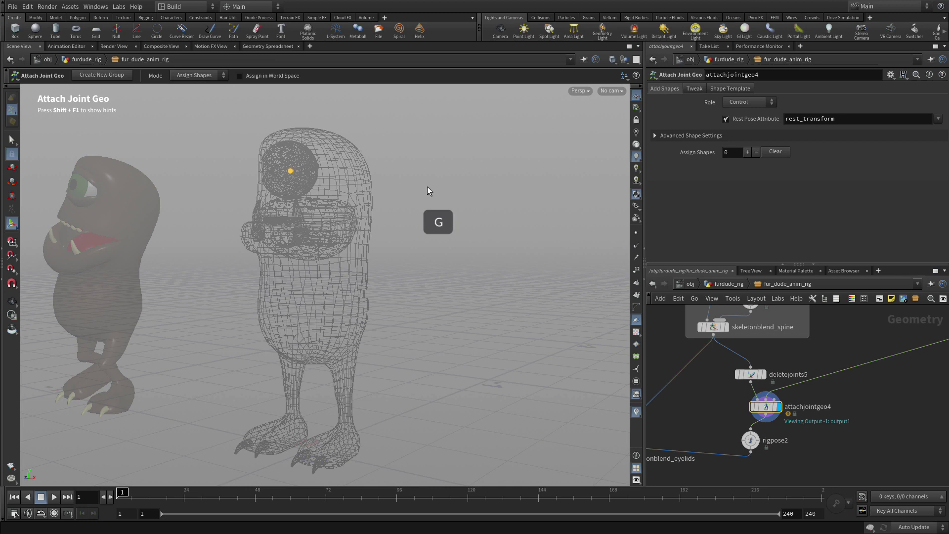
scroll(427, 191, up, 2)
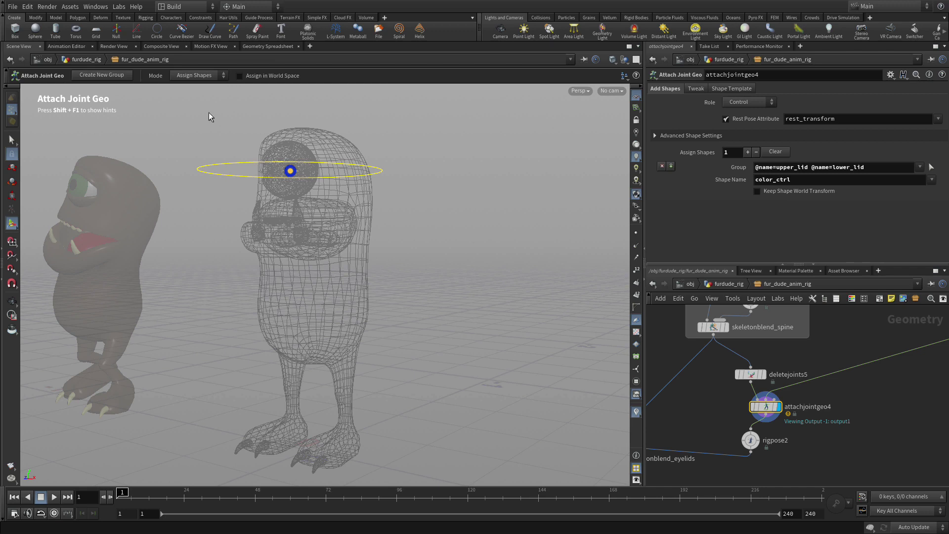
click(193, 76)
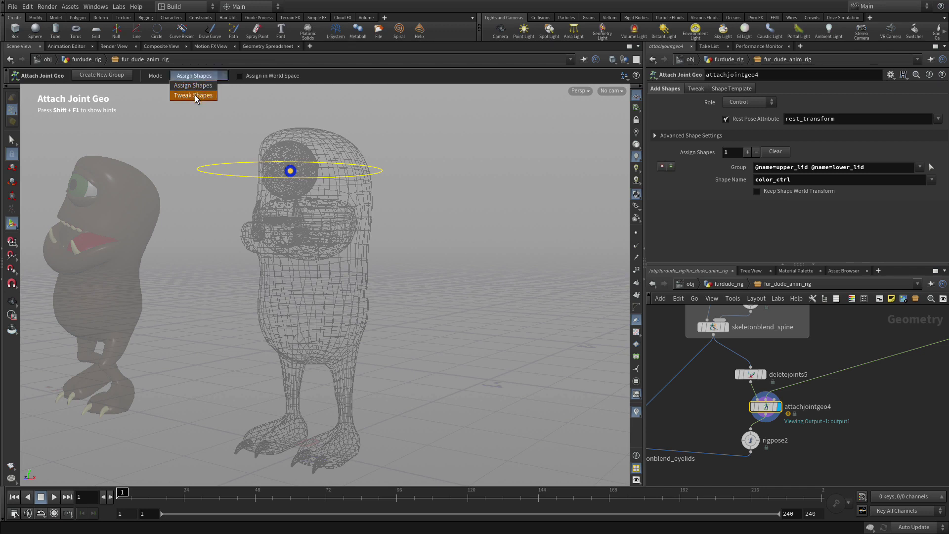
Step: Create a shape tweak on the upper_lid joint and shrink its ring interactively
click(195, 95)
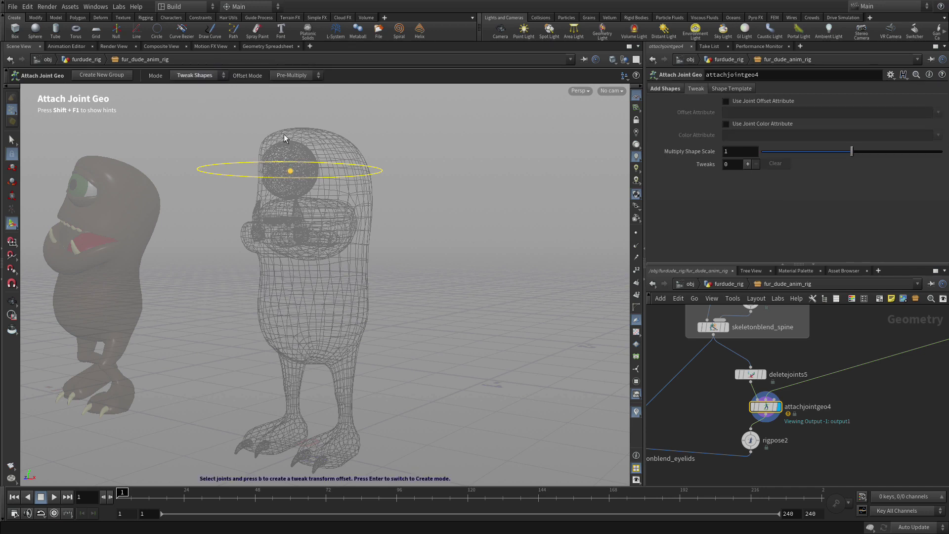
click(301, 169)
key(g)
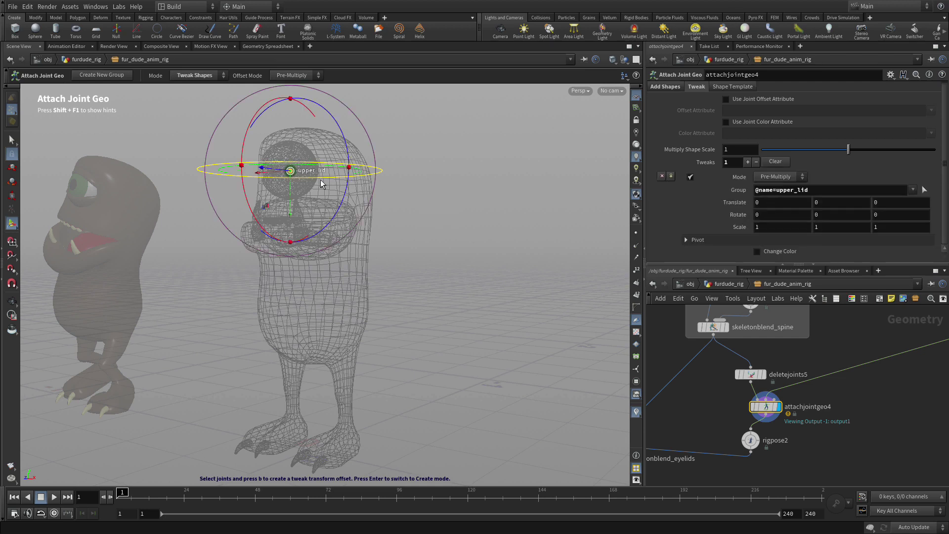
key(e)
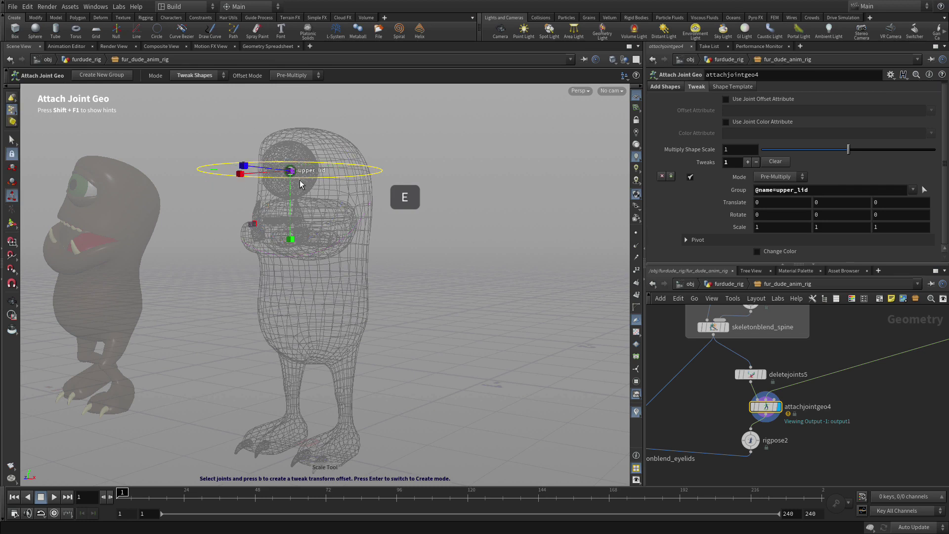
drag(290, 173, 244, 184)
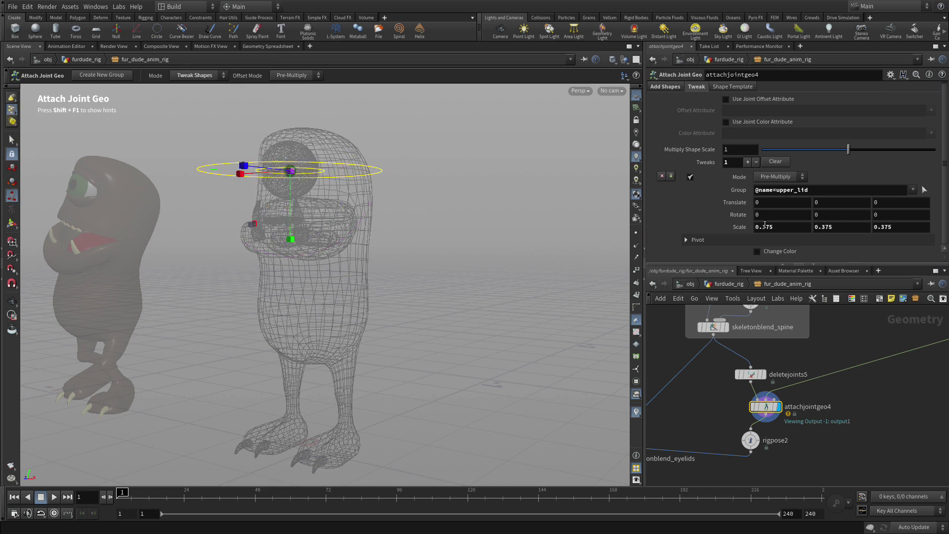
Step: Set the upper_lid tweak Scale to 0.5, 0.5, 0.5 and Translate Y to -0.02
drag(771, 227, 763, 226)
text(5)
key(Tab)
text(.5)
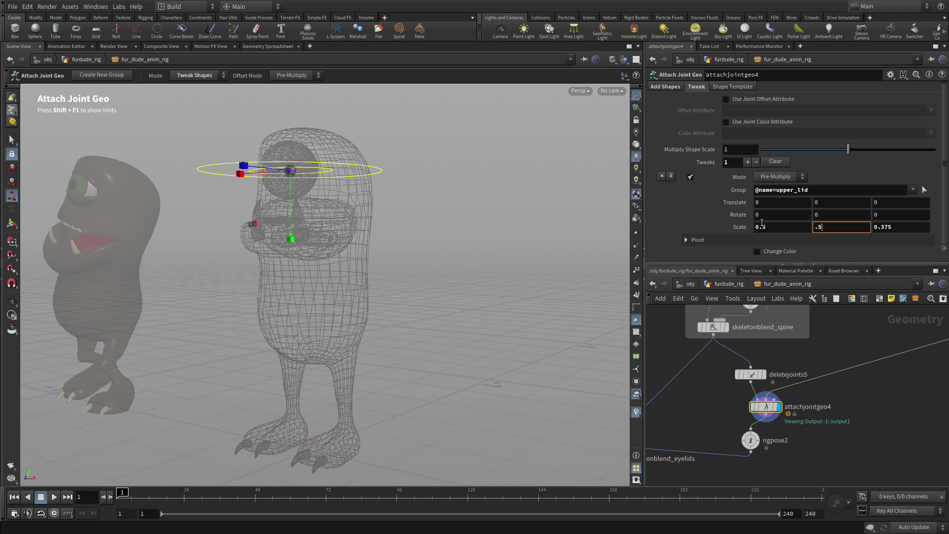
key(Tab)
text(.5)
key(Tab)
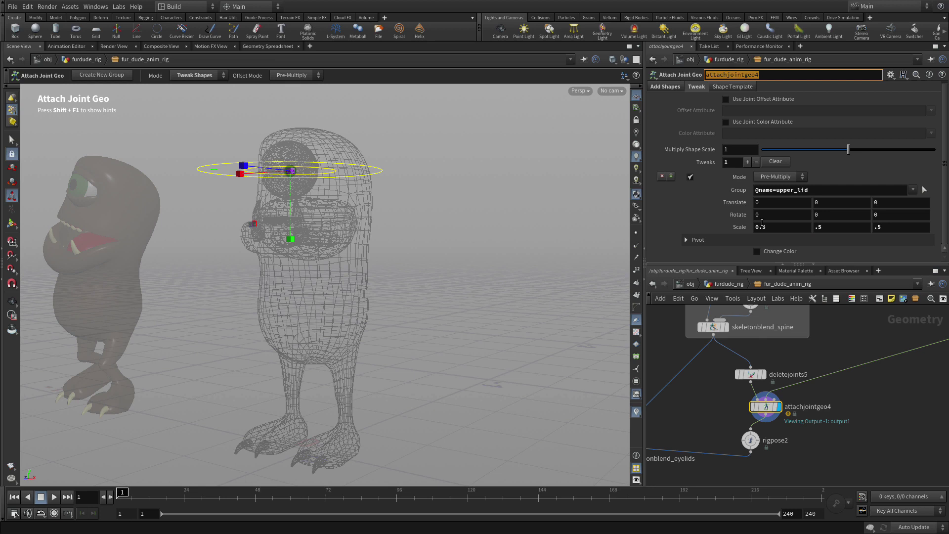
click(829, 202)
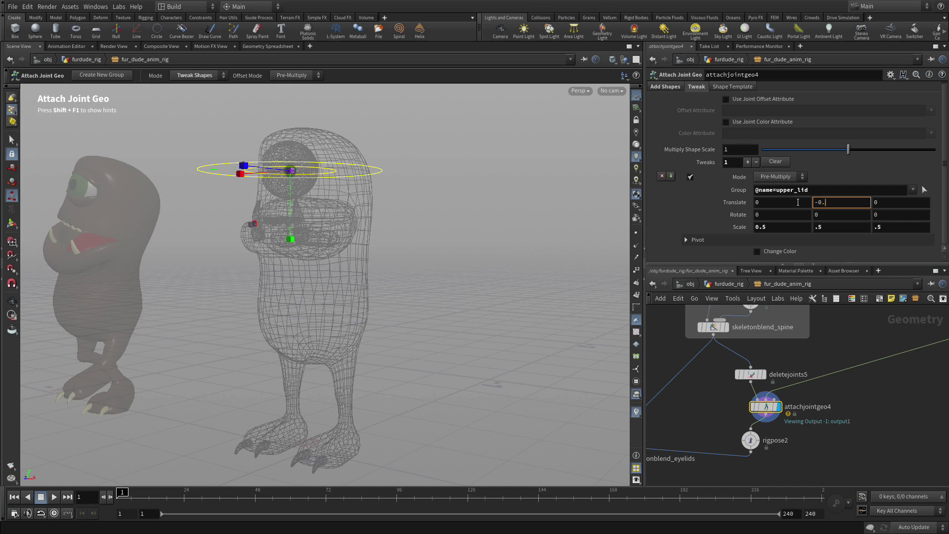
key(Return)
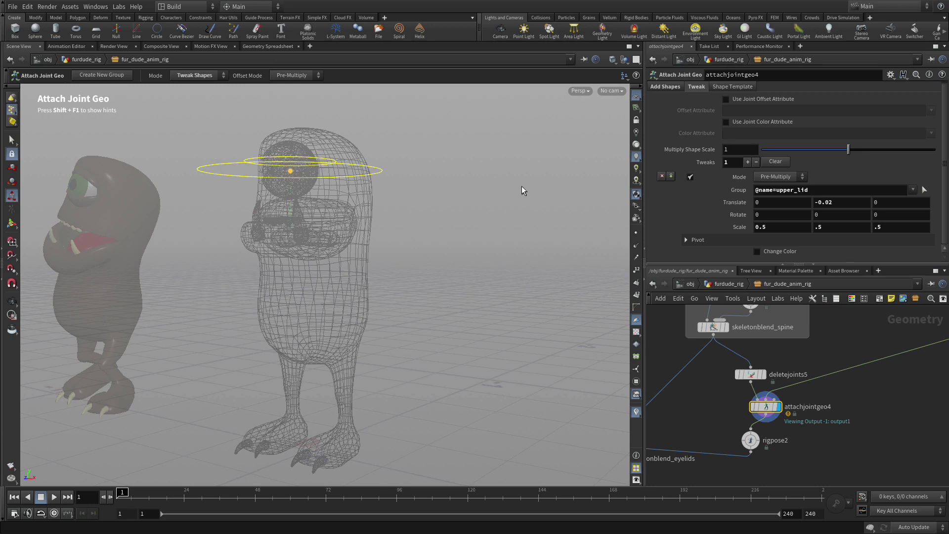
scroll(713, 177, up, 1)
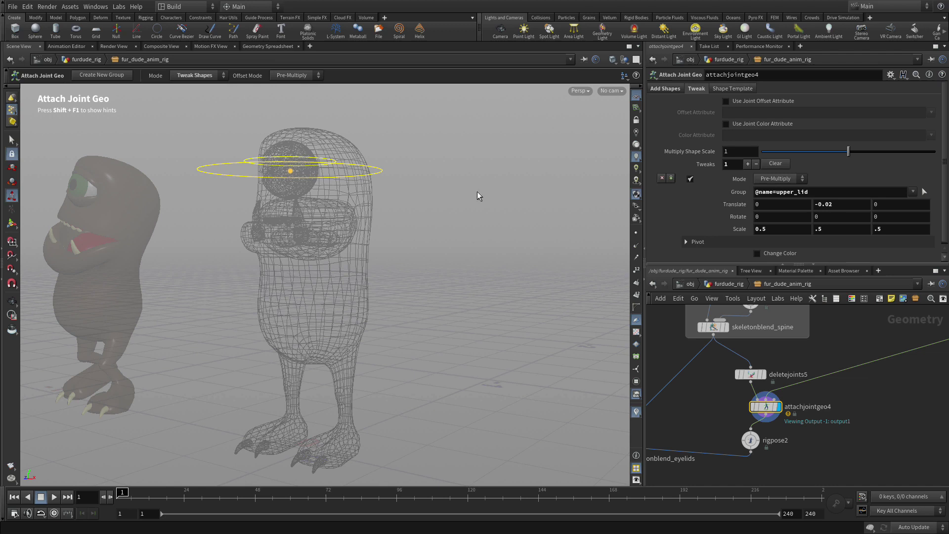
Step: Add a shape tweak on the lower_lid joint and shrink it interactively
key(g)
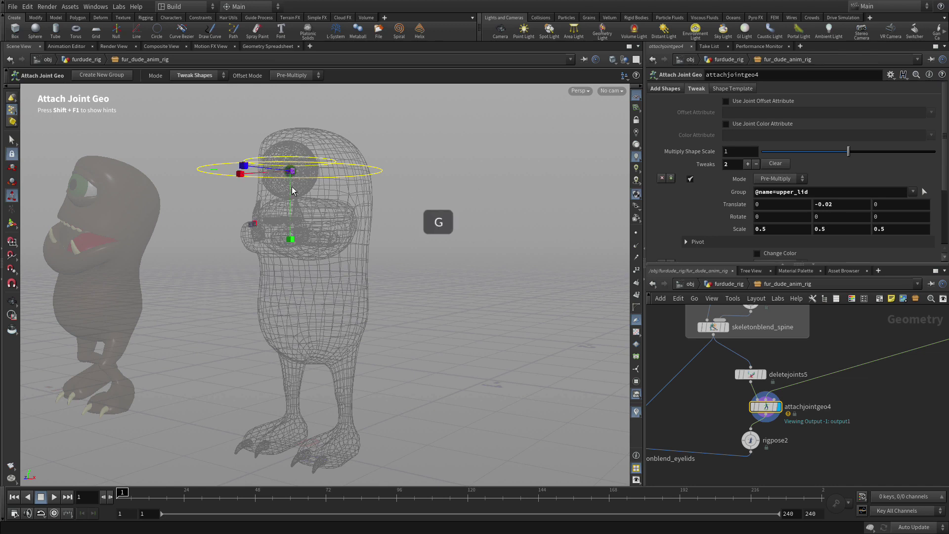
drag(279, 177, 257, 179)
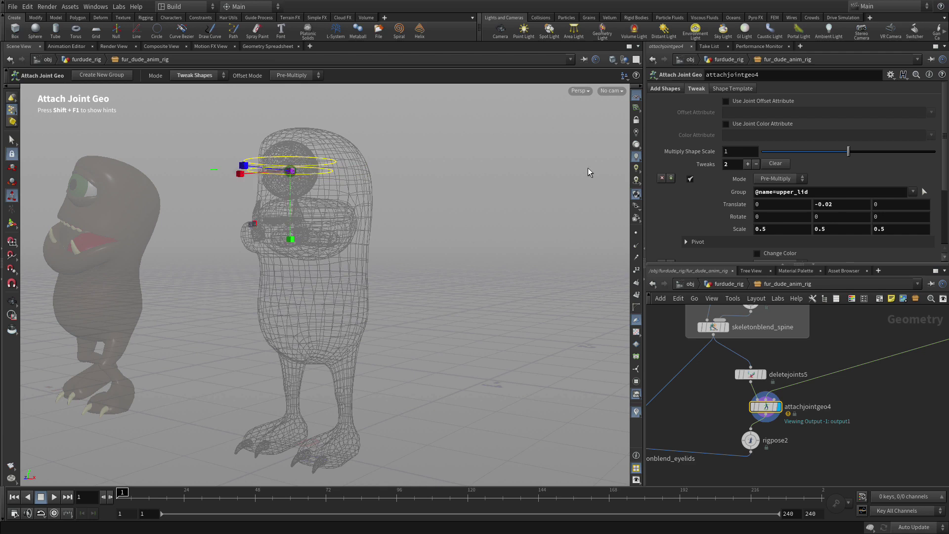
scroll(884, 141, down, 3)
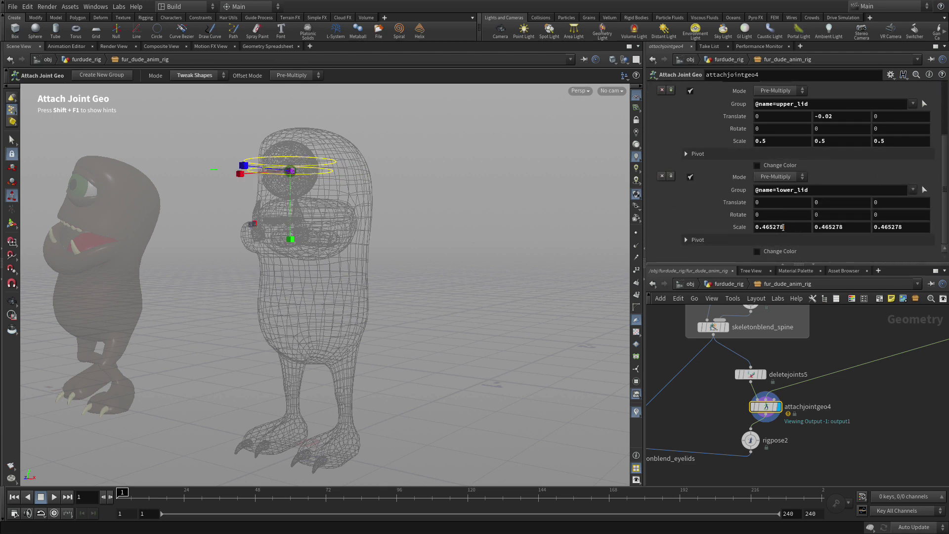
Step: Set the lower_lid tweak Scale to a uniform 0.5 and Translate Y to 0.02
drag(783, 227, 764, 227)
text(5)
key(Tab)
text(.)
key(Tab)
text(.)
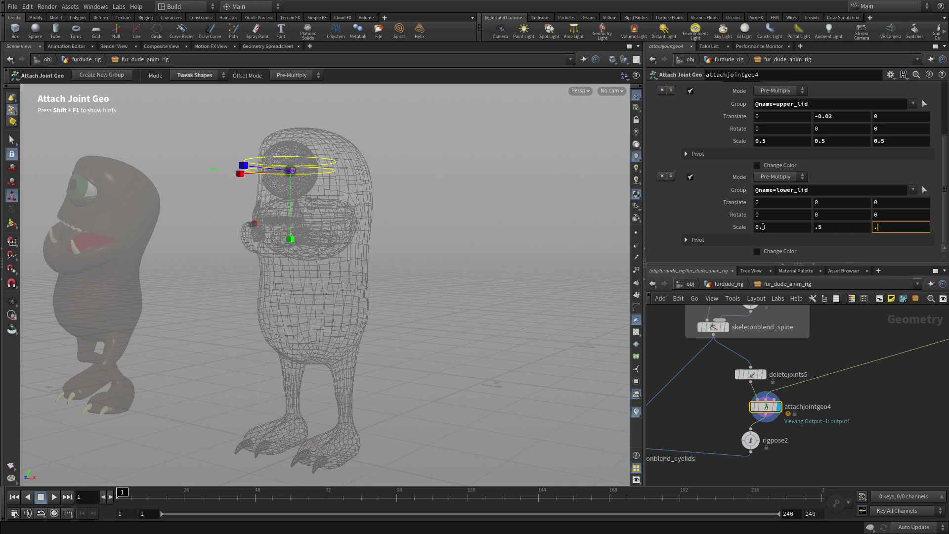
key(Tab)
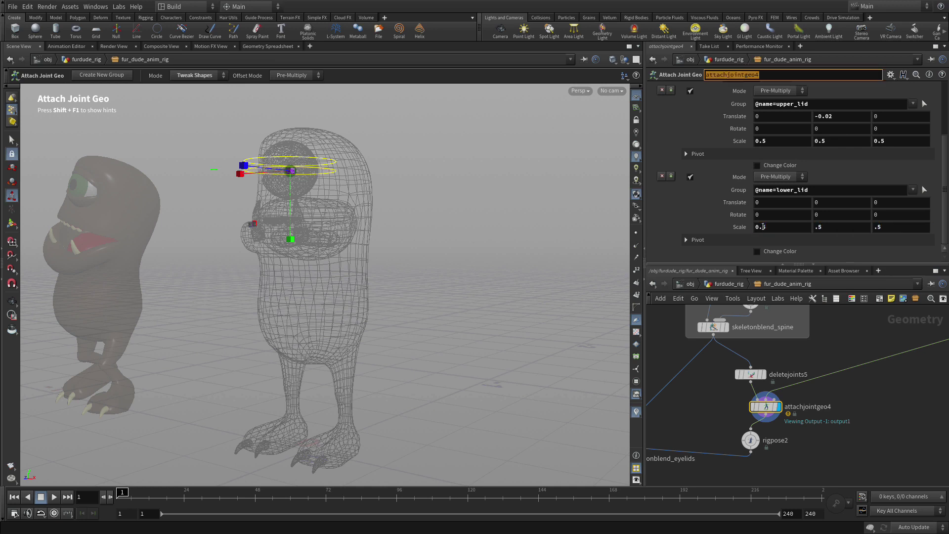
click(825, 203)
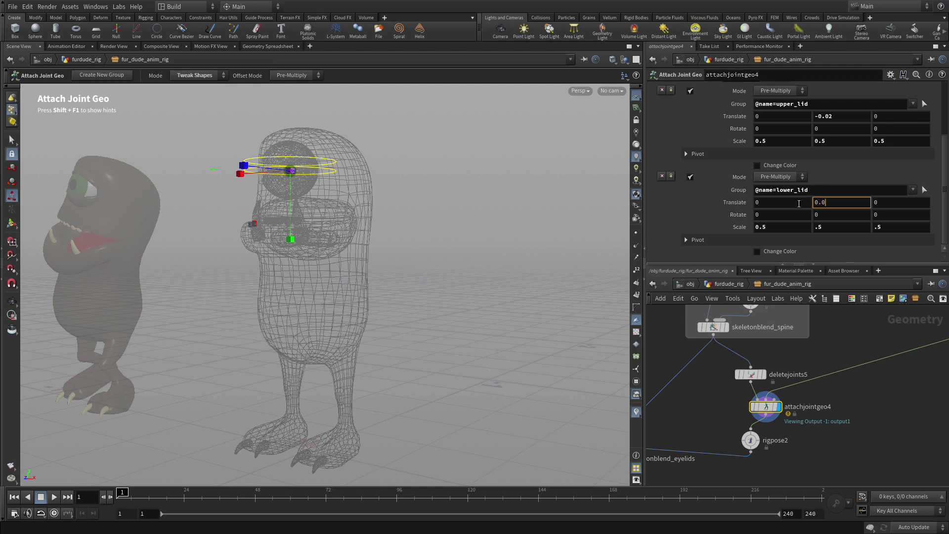
text(0.02)
key(Return)
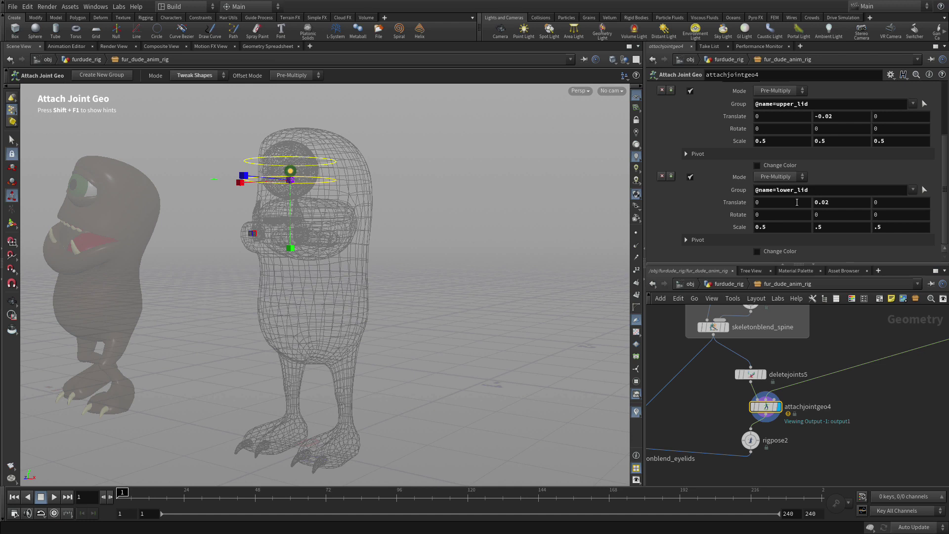
Step: Show the bone-deformed character from bonedeform1, then select rigpose2 for posing
middle_drag(816, 443, 886, 391)
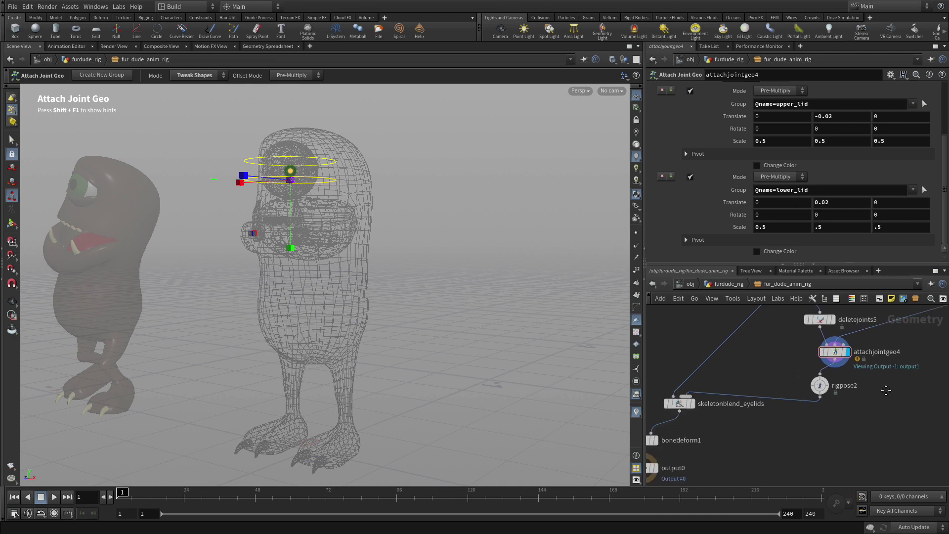
middle_drag(769, 437, 794, 428)
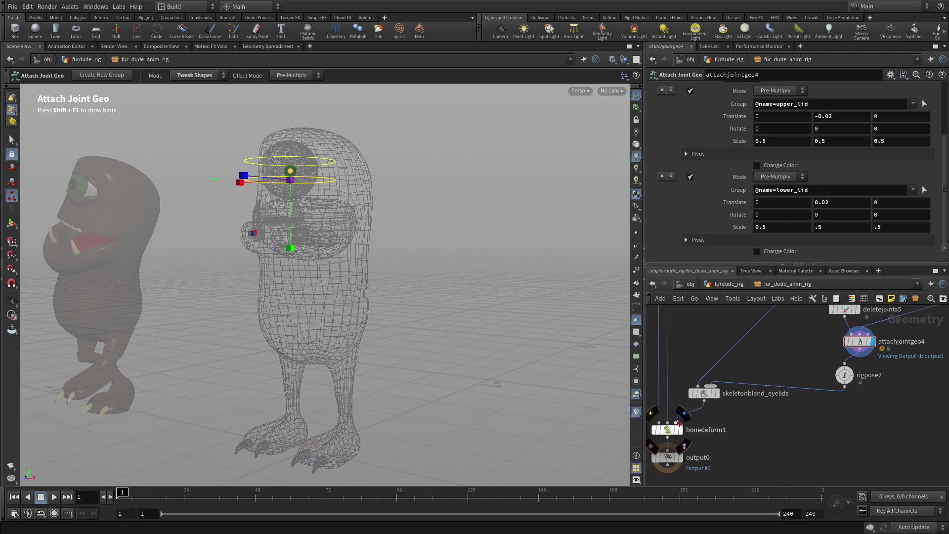
click(687, 414)
click(667, 429)
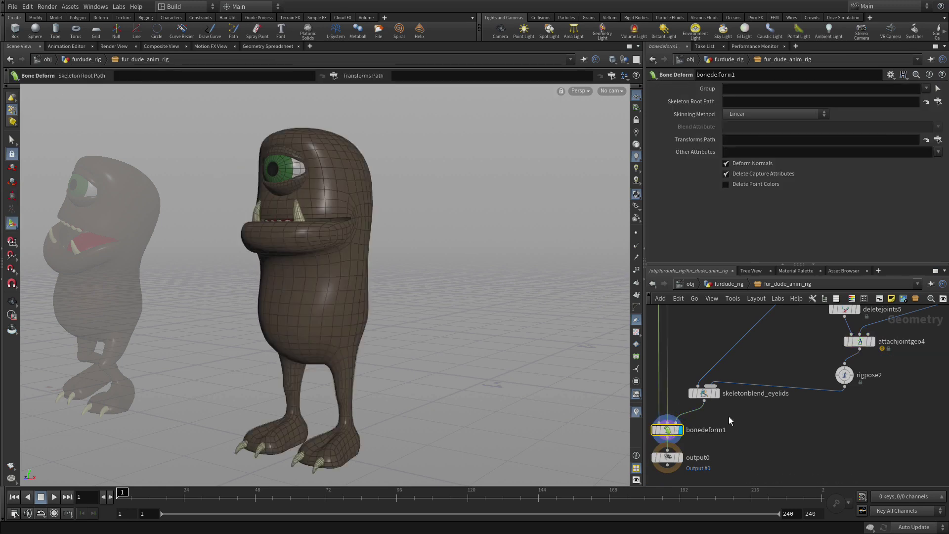
click(844, 375)
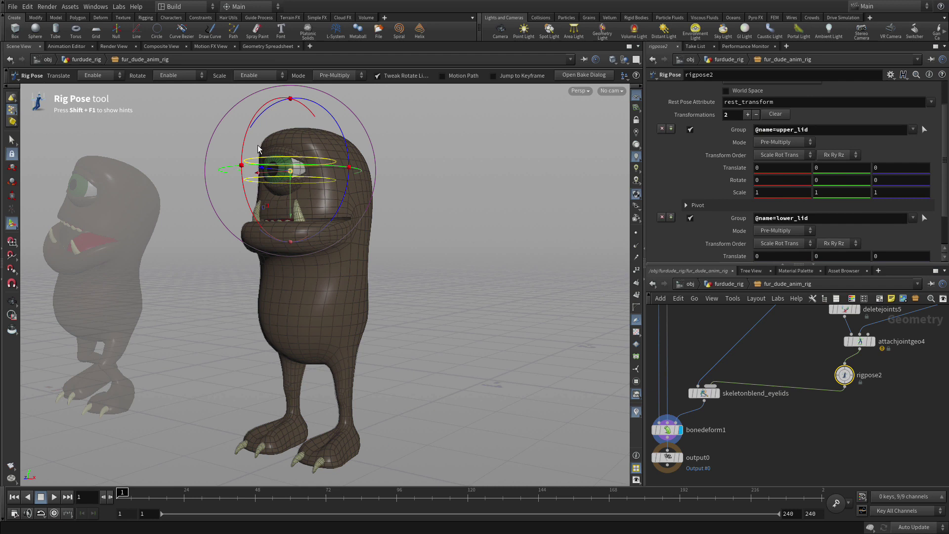
Step: Test-rotate the upper and lower eyelids, undoing each rotation back to rest
drag(244, 150, 216, 204)
key(ctrl+z)
click(299, 179)
drag(264, 104, 258, 154)
key(ctrl+z)
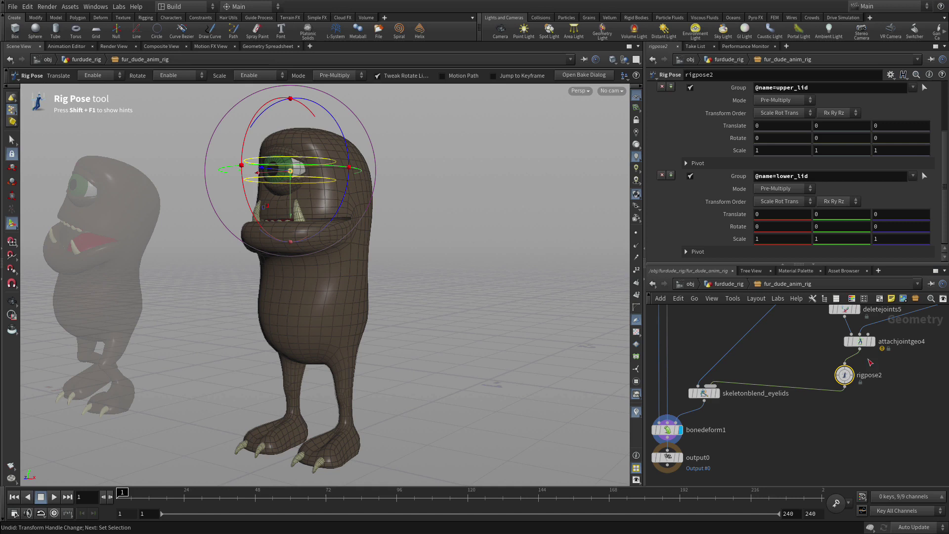
Step: Lock upper_lid's Translate, Rotate and Scale, leaving only Rotate Y unlocked
right_click(722, 124)
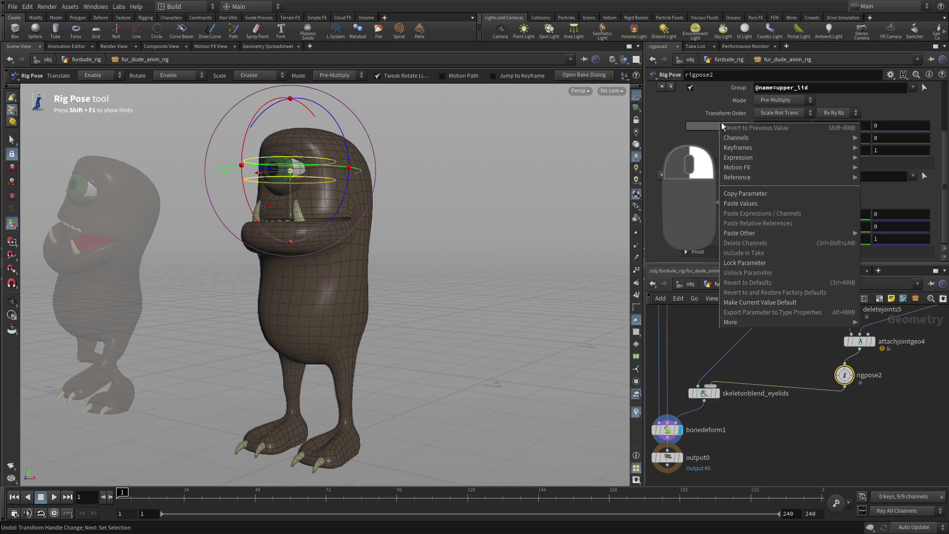
click(749, 263)
right_click(739, 140)
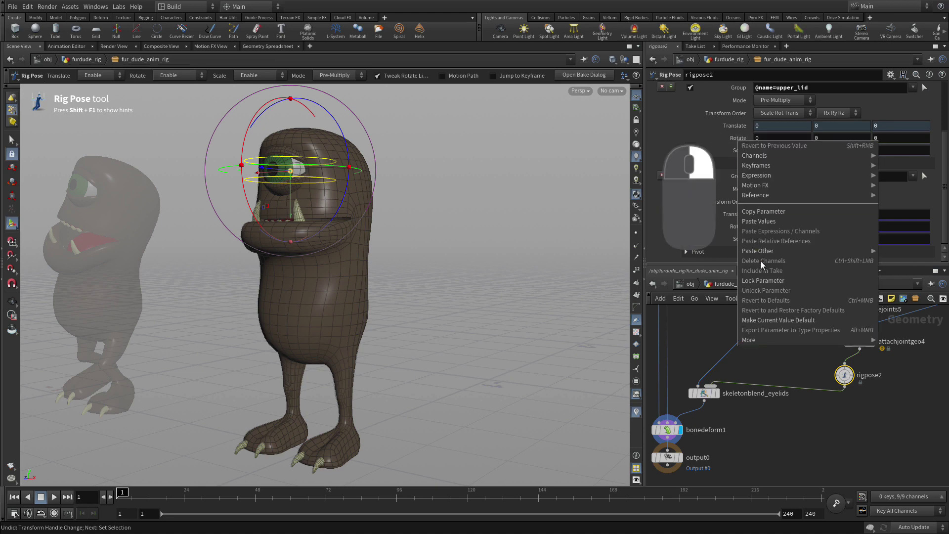
click(773, 285)
right_click(748, 152)
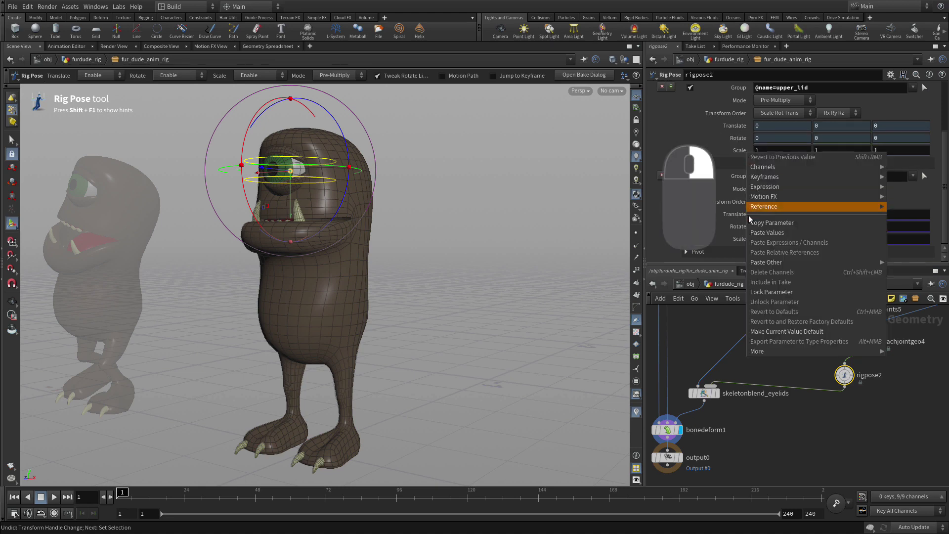
click(777, 292)
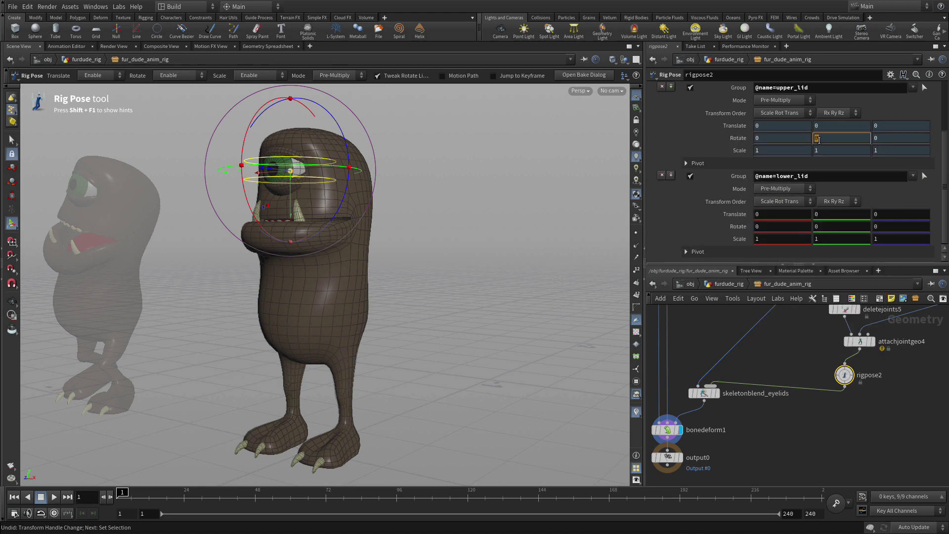
right_click(818, 140)
click(845, 280)
Step: Lock lower_lid's Translate, Rotate and Scale, leaving only Rotate Y unlocked
right_click(729, 214)
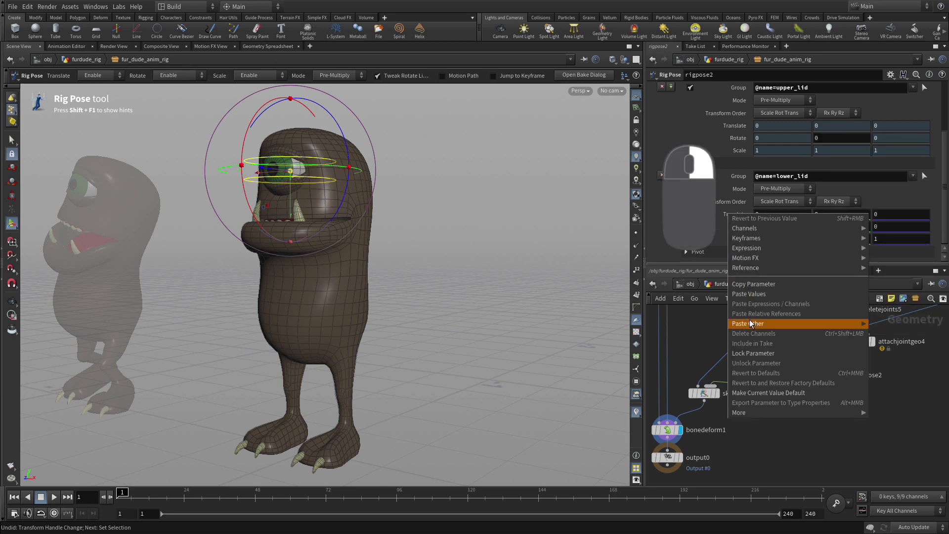
click(760, 350)
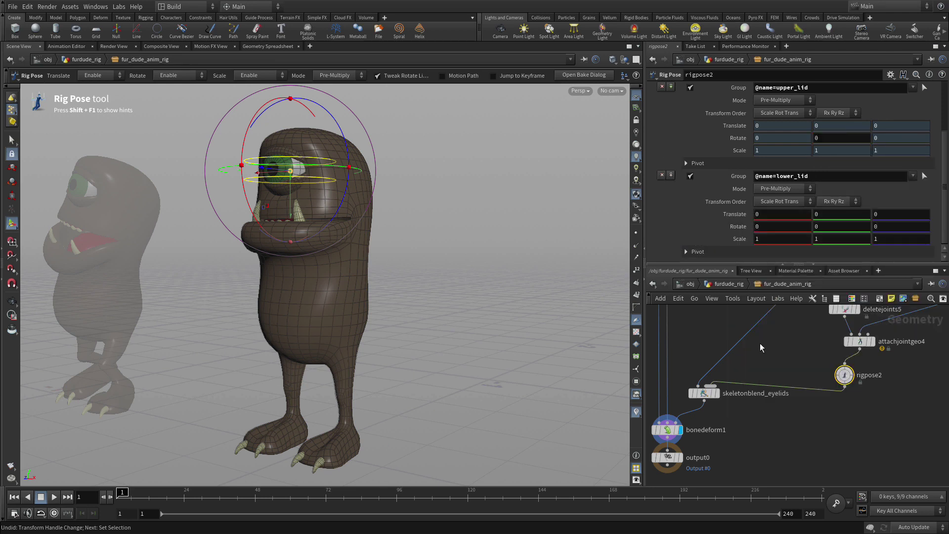
right_click(727, 226)
click(752, 366)
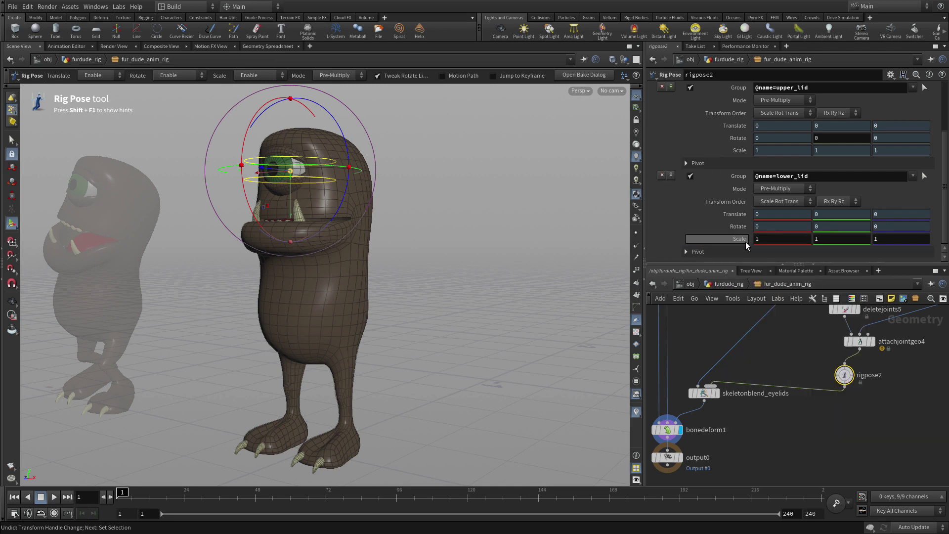
right_click(745, 242)
click(779, 381)
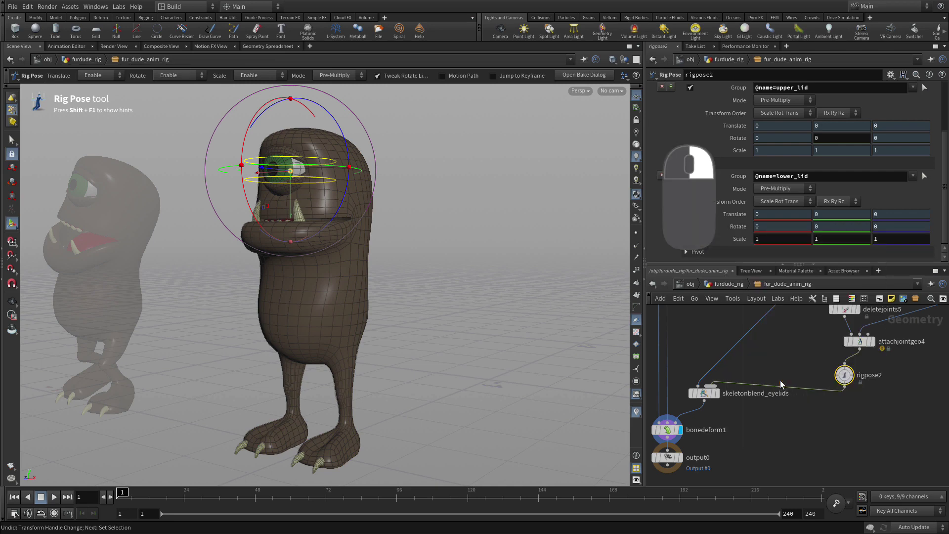
right_click(818, 227)
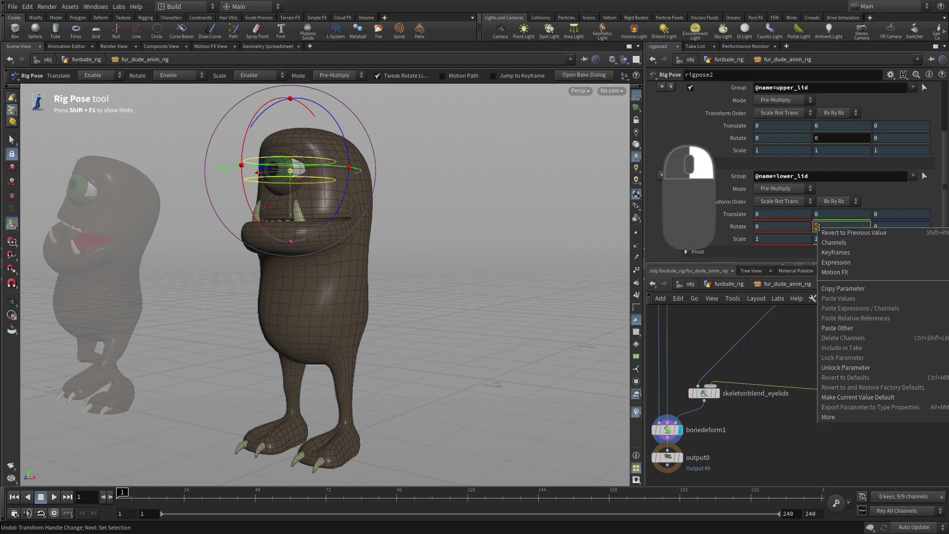
click(840, 366)
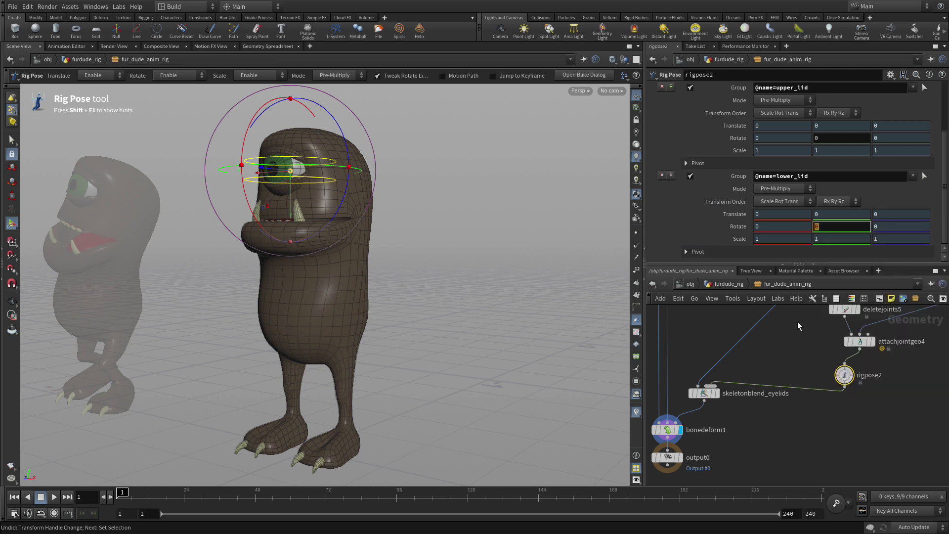
Step: Open Fur Dude Anim Rig's type properties and promote the upper eyelid rotate parameter
click(74, 7)
mouse_move(76, 36)
mouse_move(137, 73)
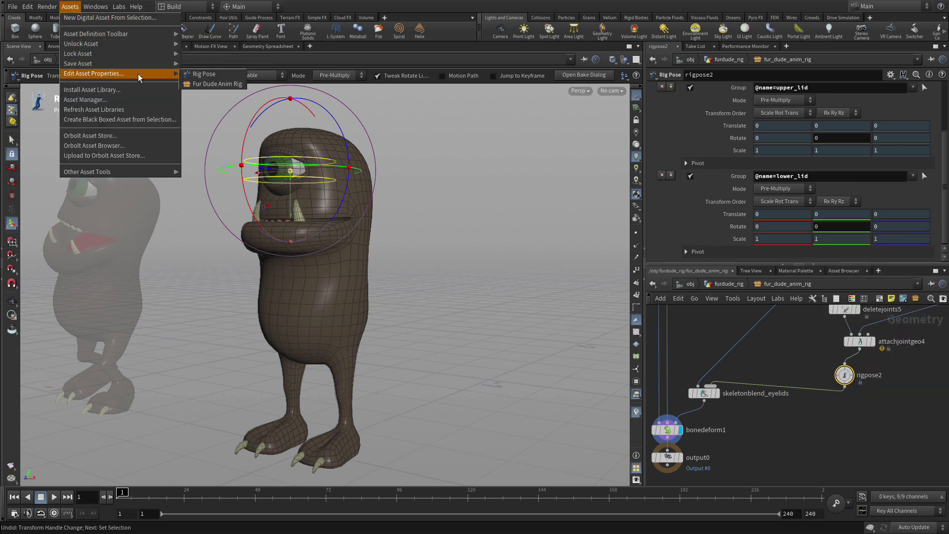
click(224, 82)
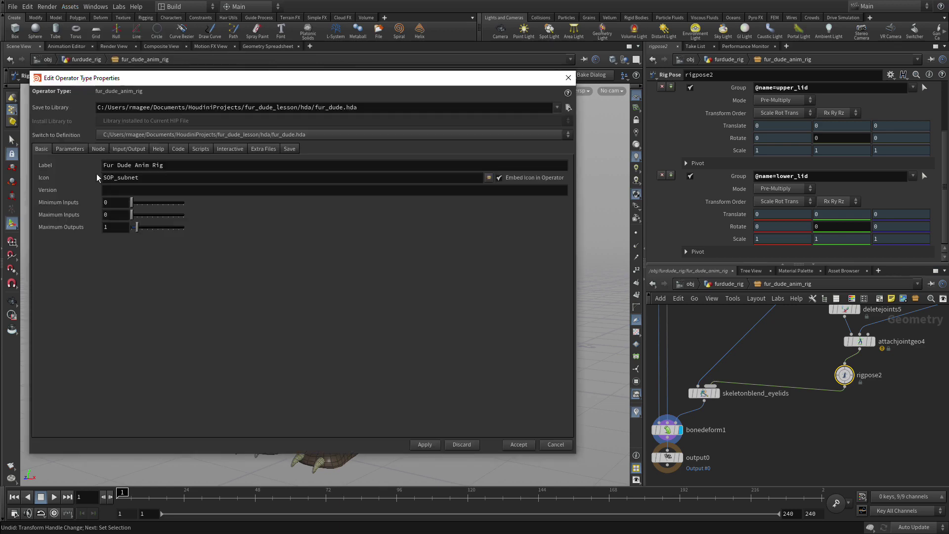
click(71, 149)
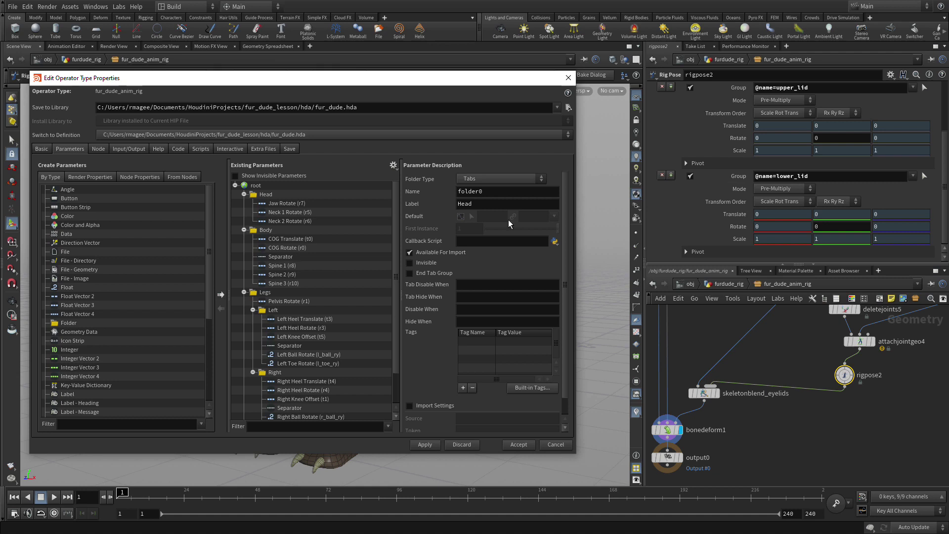
drag(809, 139, 267, 195)
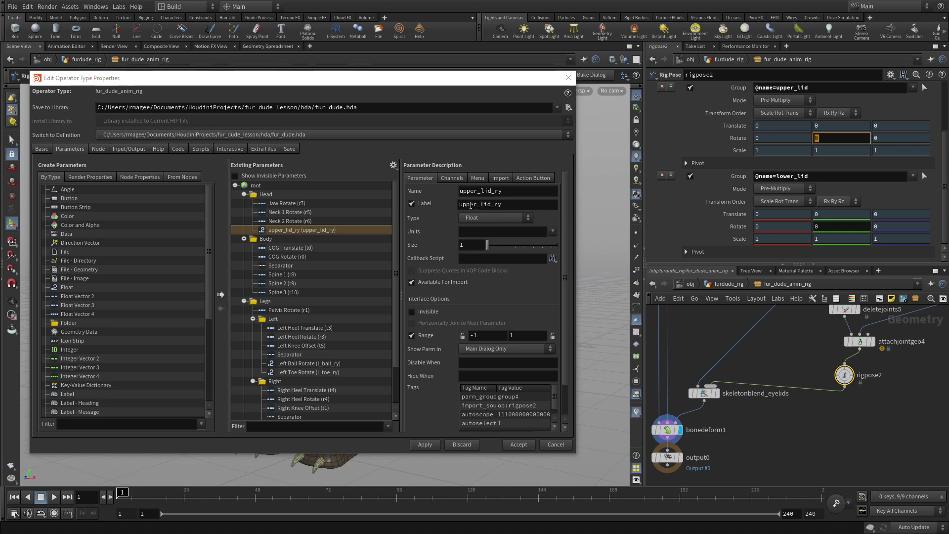
Step: Relabel the upper_lid_ry parameter 'Upper Eyelid Rotate'
click(464, 202)
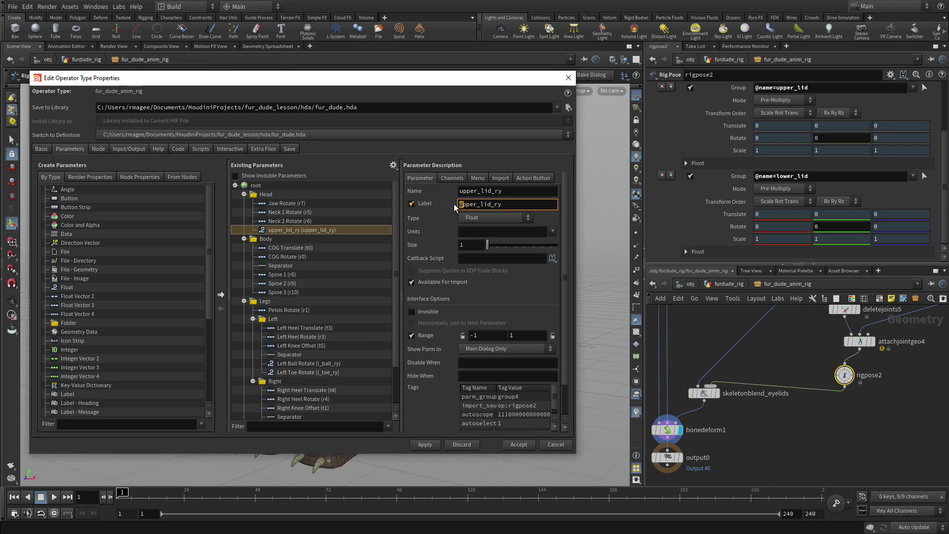
text(U)
key(BackSpace)
text(Eye)
text(RFotate)
key(BackSpace)
key(BackSpace)
key(BackSpace)
key(BackSpace)
key(BackSpace)
key(BackSpace)
text(otate)
key(Return)
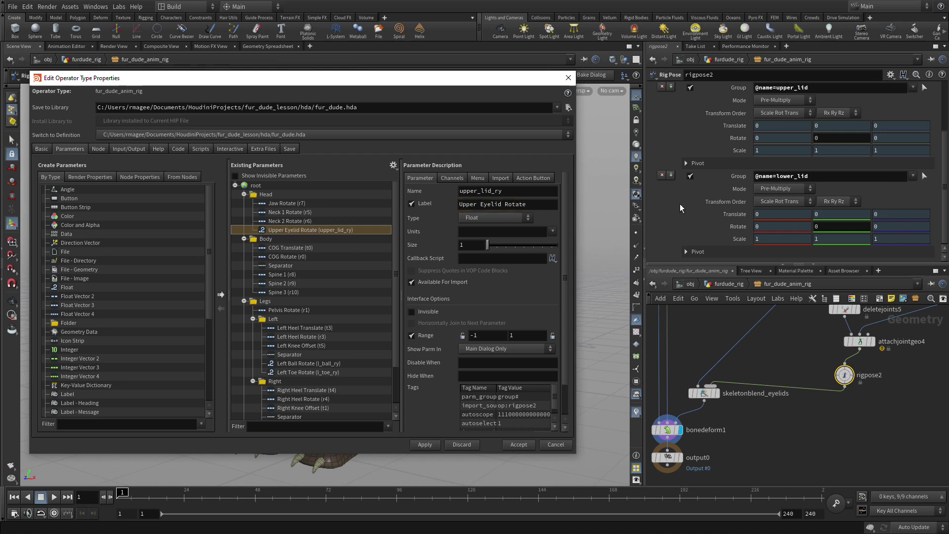
Step: Promote lower lid Rotate Y into Head as 'Lower Eyelid Rotate', preceded by a separator
click(826, 226)
drag(822, 227, 309, 193)
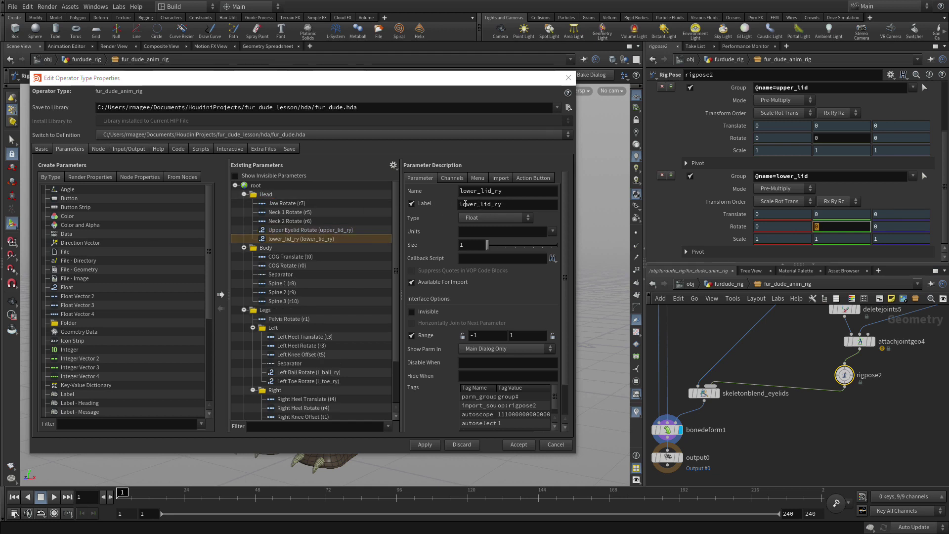
drag(465, 204, 458, 205)
text(Lo)
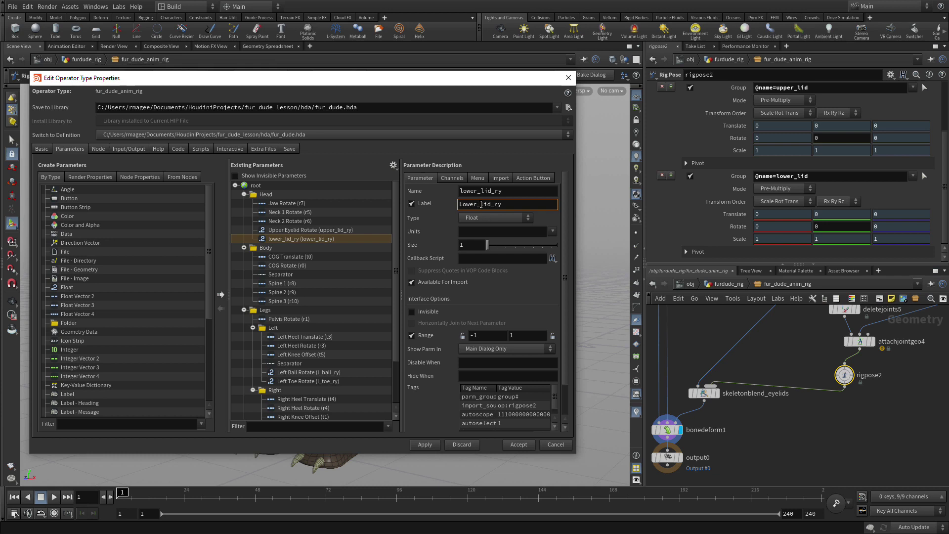
click(482, 204)
key(BackSpace)
text(Eyelid Rotate)
key(Return)
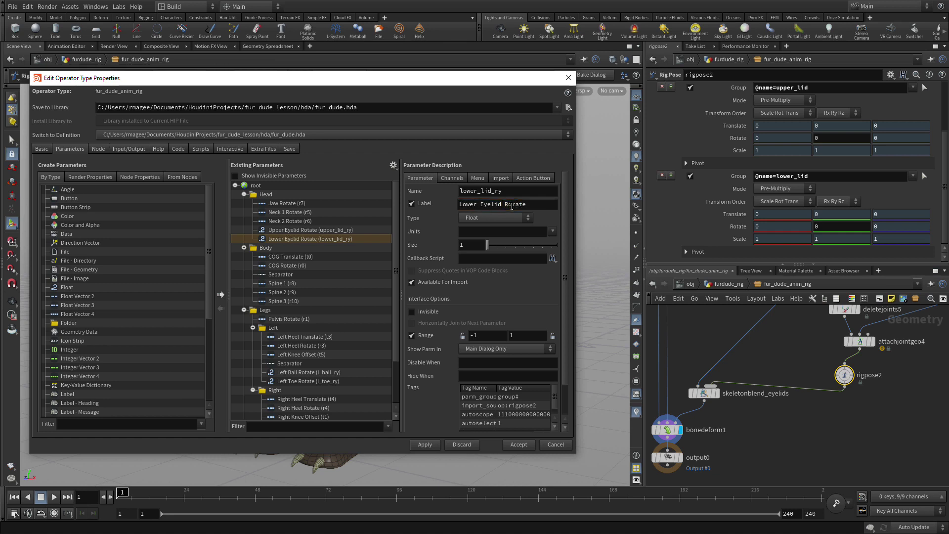
scroll(80, 382, down, 5)
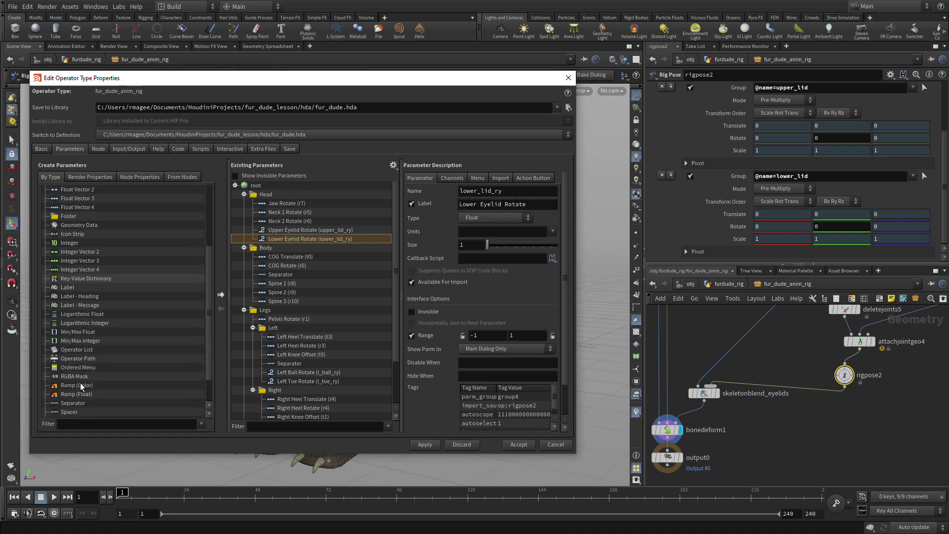
drag(74, 368, 299, 230)
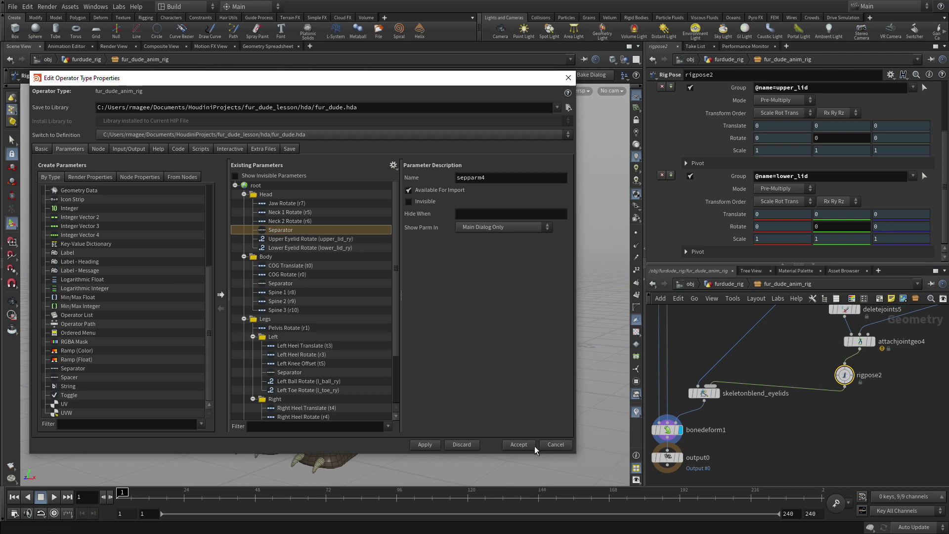
Step: Accept the asset changes, then in test_rig rotate the upper eyelid to -24.6 and undo it
click(518, 445)
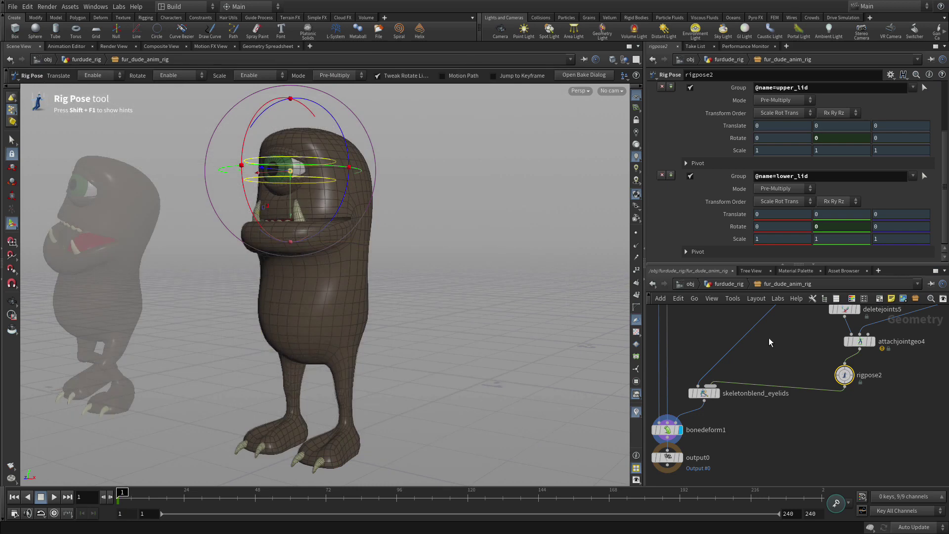
key(1)
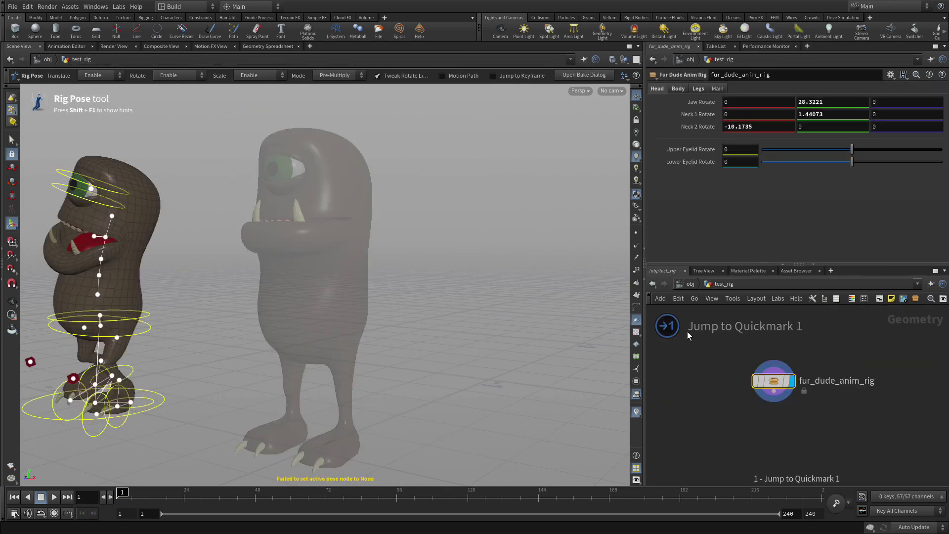
click(67, 184)
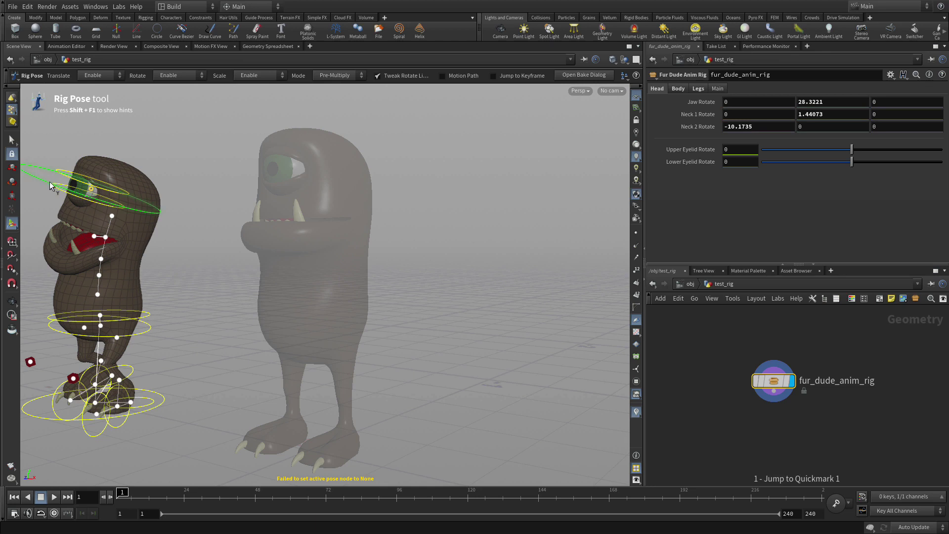
drag(47, 183, 84, 197)
key(ctrl+z)
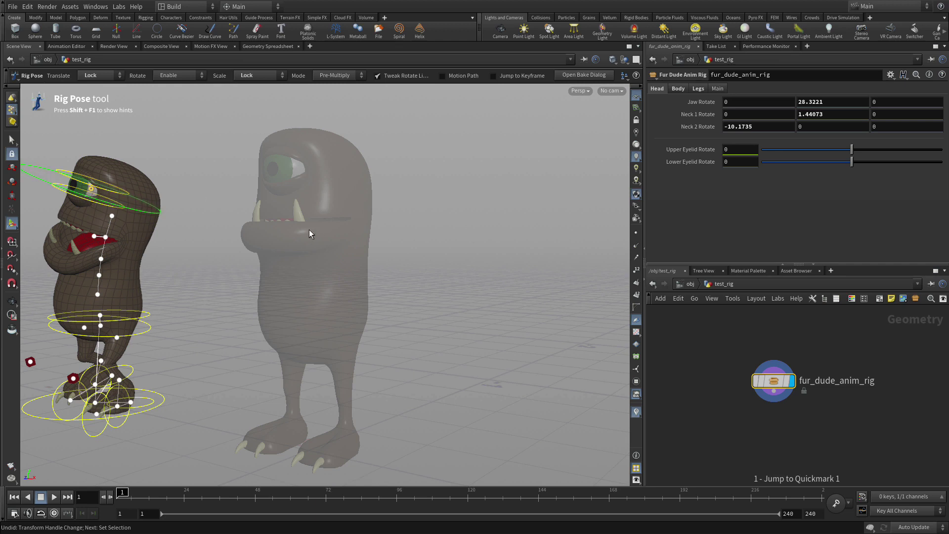
click(692, 356)
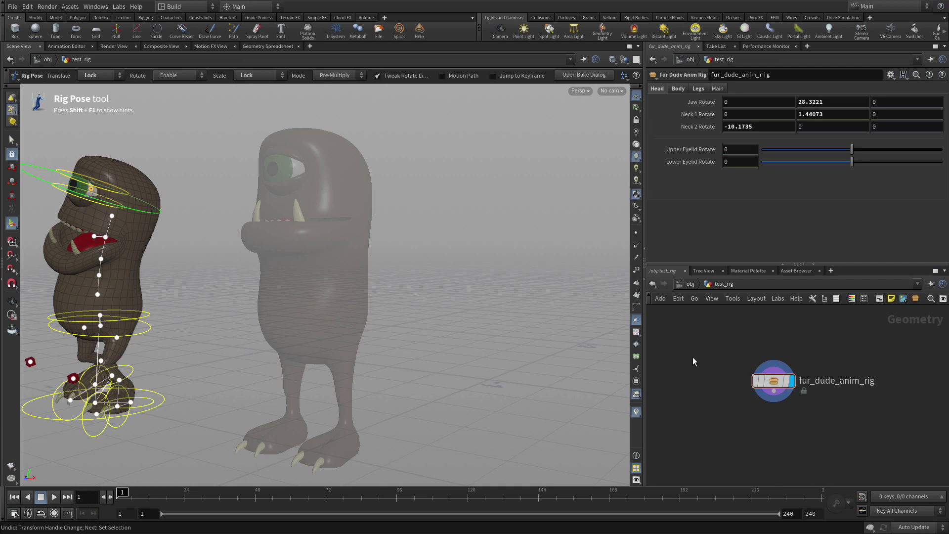
Step: Return to the fur_dude_anim_rig network and select the rigpose2 node
key(2)
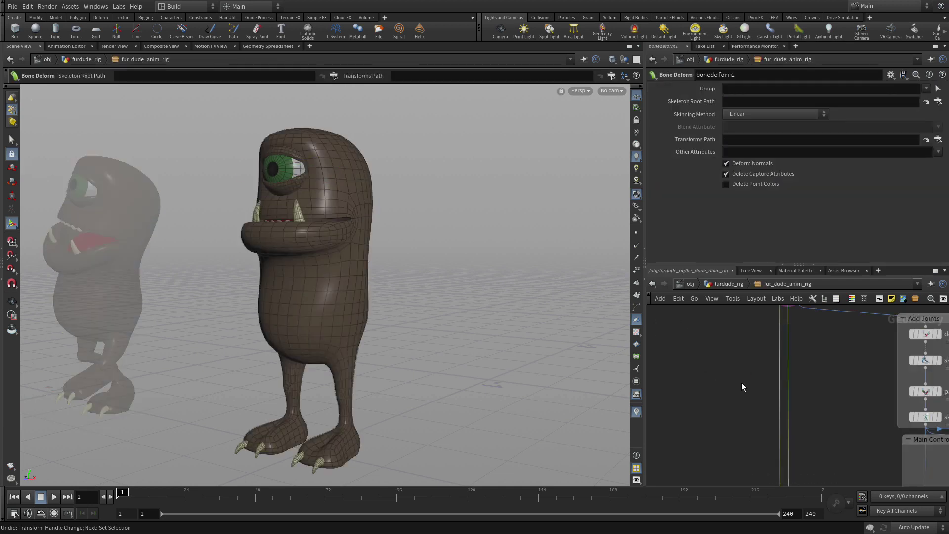
middle_drag(847, 377, 604, 264)
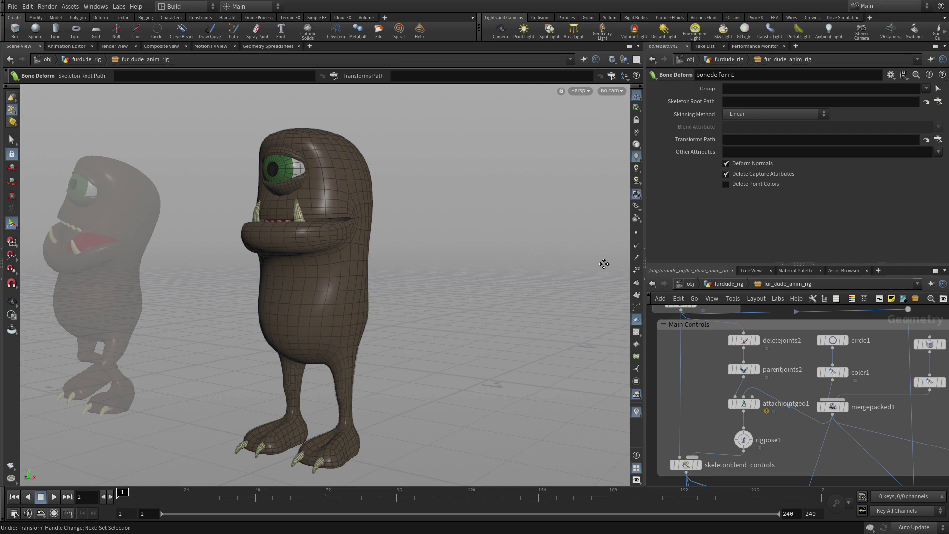
middle_drag(773, 402, 798, 163)
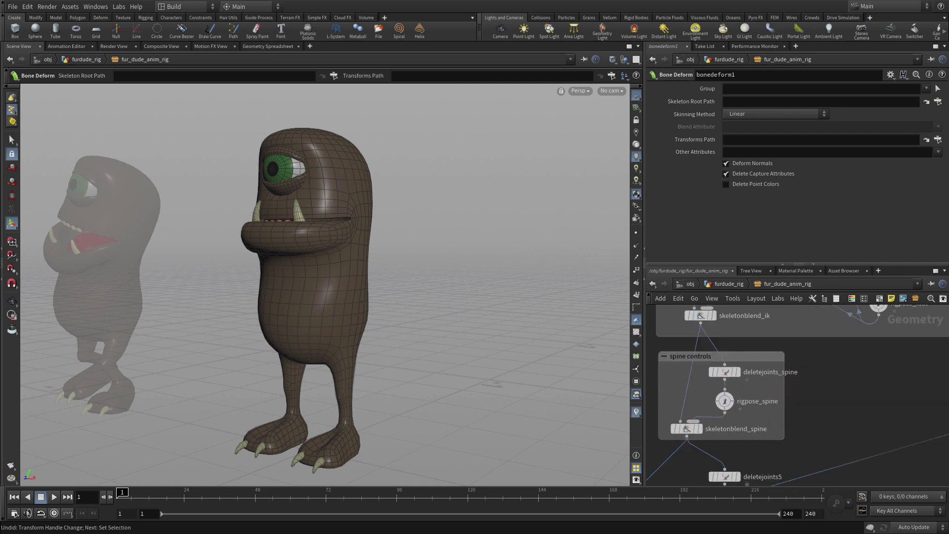
middle_drag(827, 414, 872, 260)
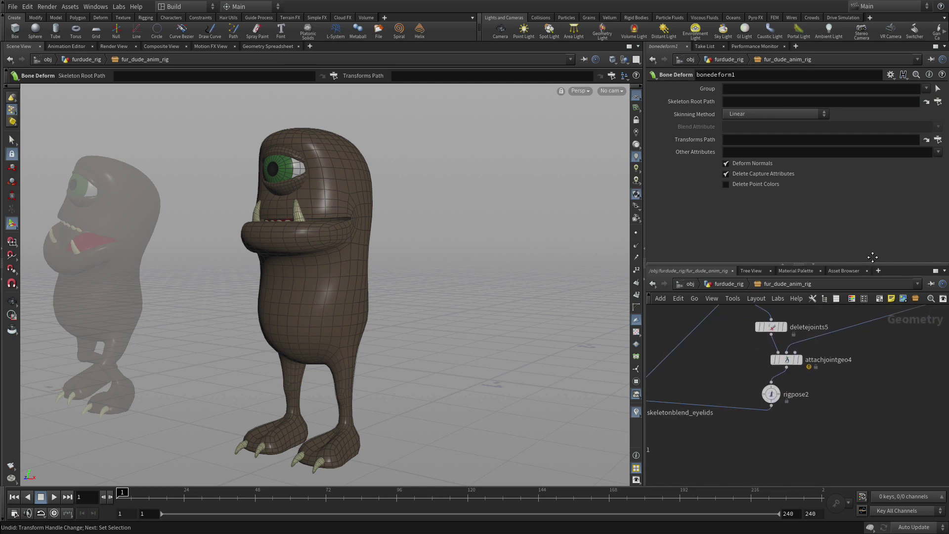
click(771, 393)
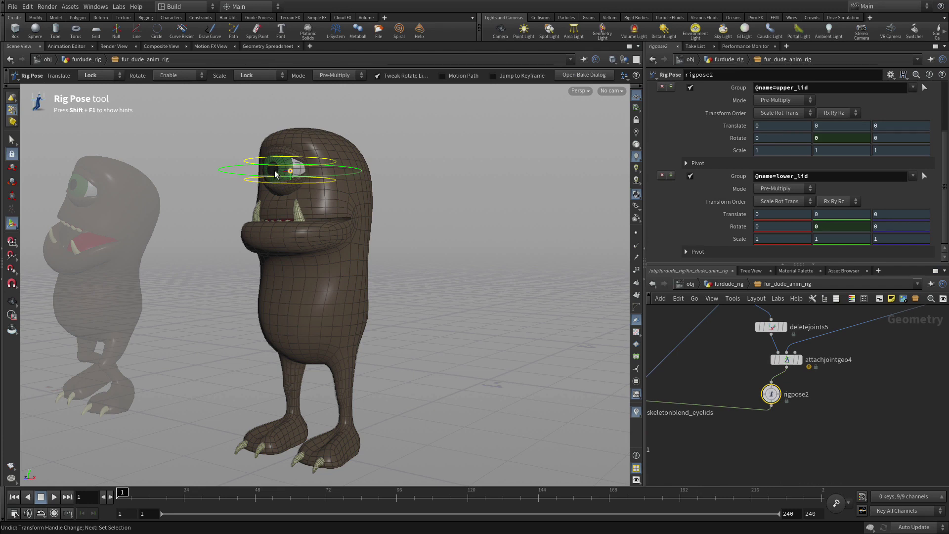
Step: Delete the channels on lower lid Rotate and unlock lower lid Scale
right_click(730, 225)
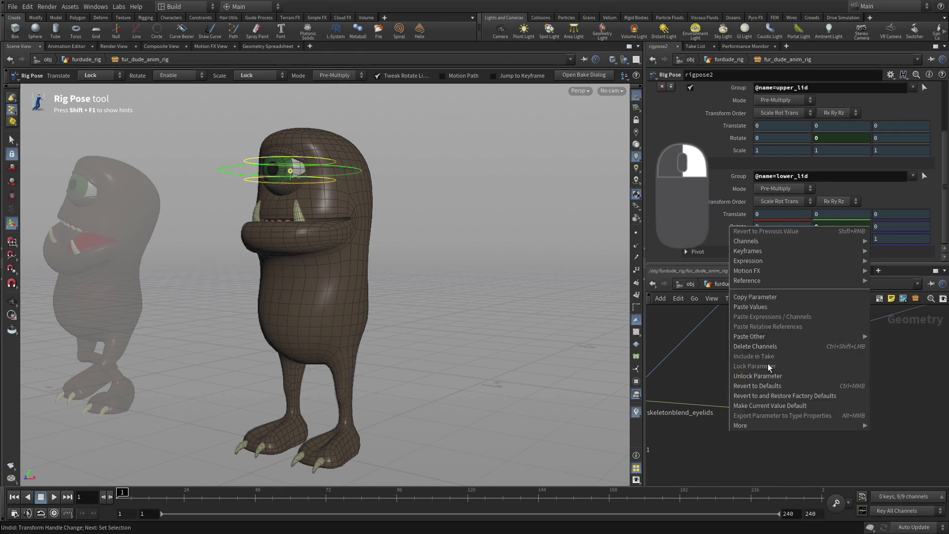
click(767, 346)
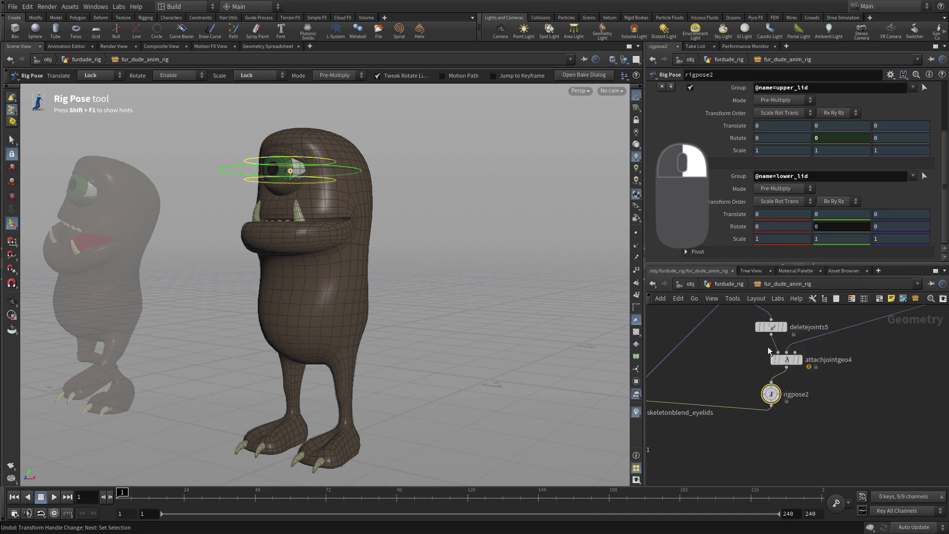
right_click(743, 241)
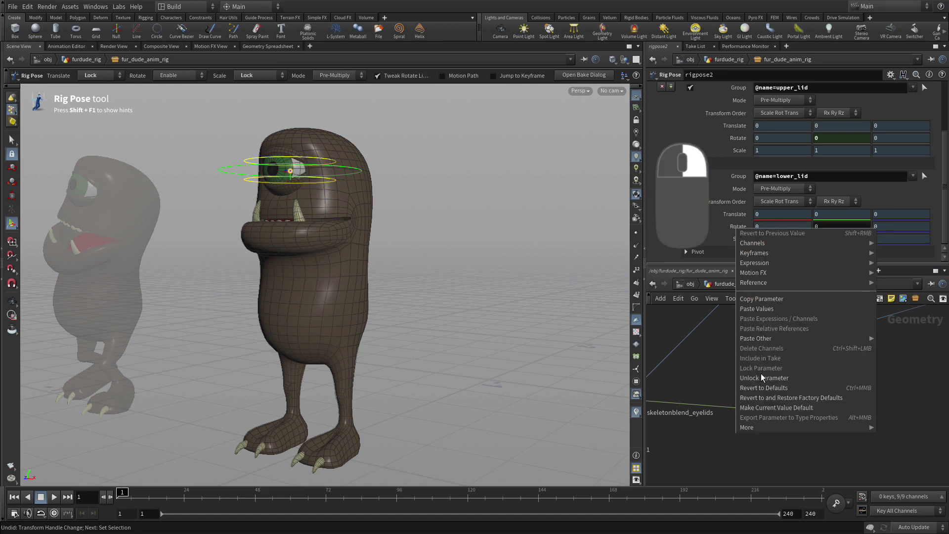
click(761, 378)
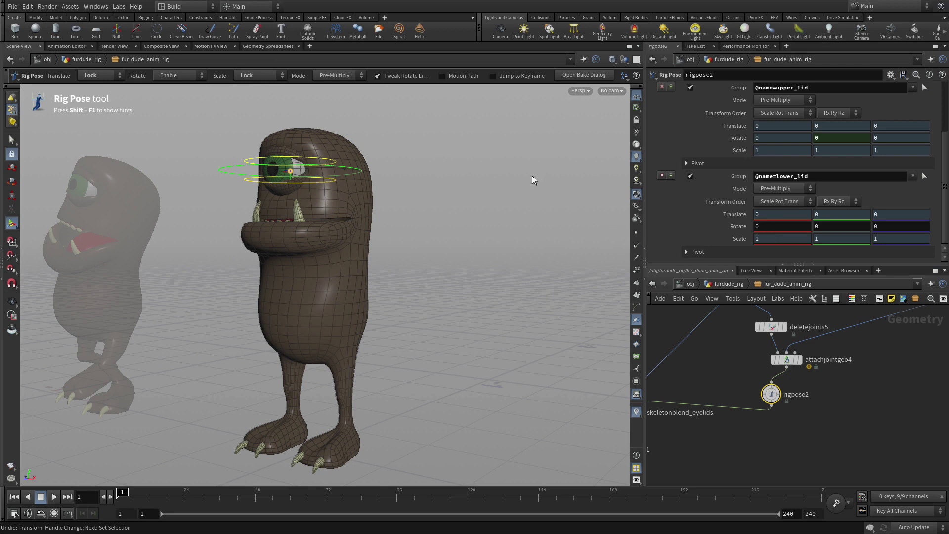
Step: Test-rotate the lower eyelid to about 9.02 in X, then undo back to 0
click(277, 179)
click(298, 177)
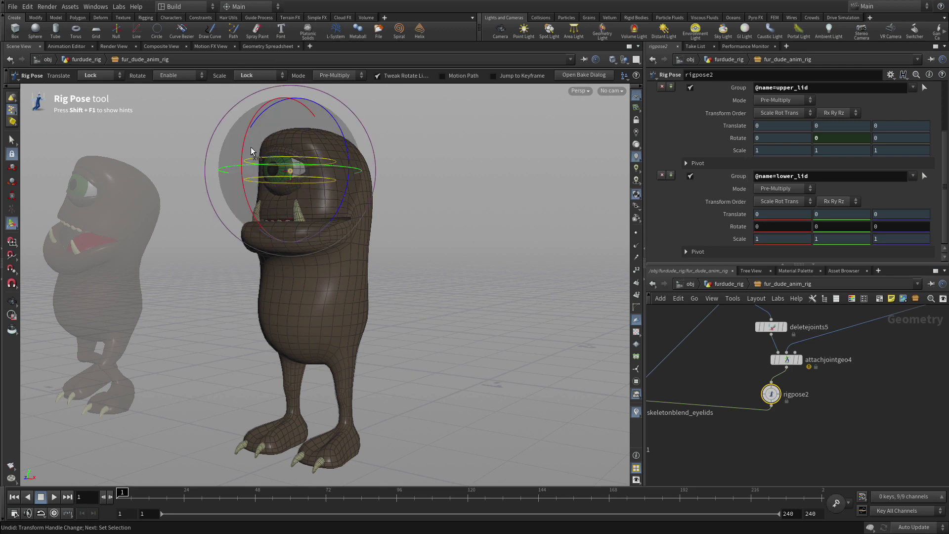
mouse_move(242, 146)
mouse_down()
mouse_move(250, 114)
mouse_move(254, 152)
mouse_up()
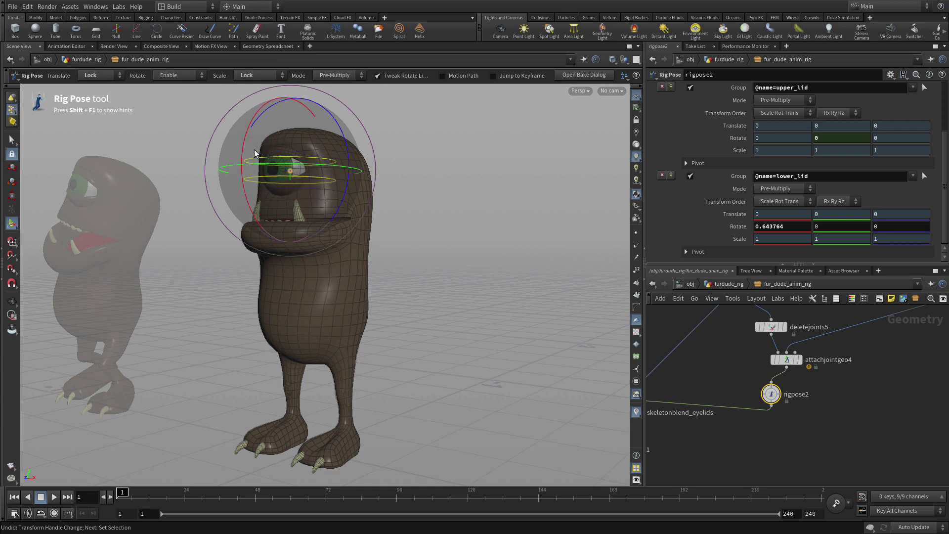
key(ctrl+z)
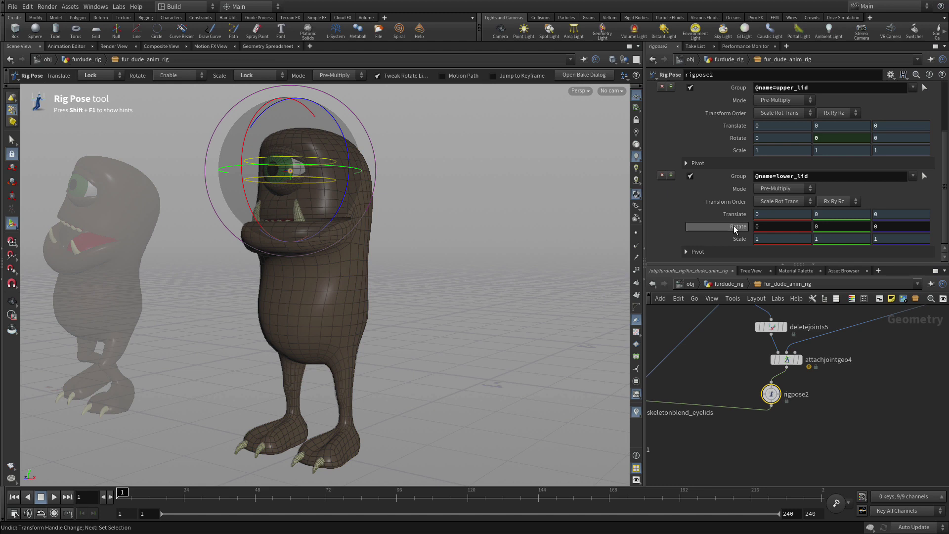
Step: Lock and then unlock the lower lid rotate parameter
right_click(739, 227)
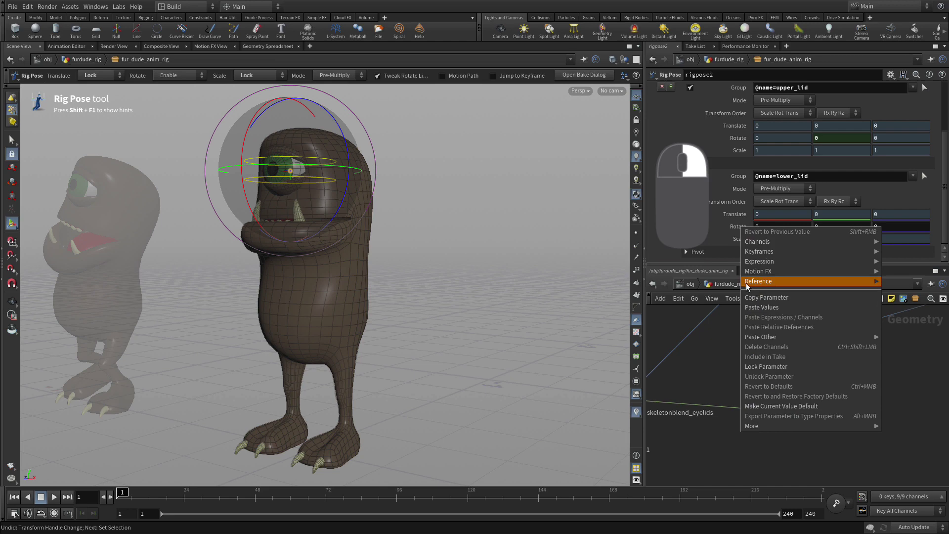
click(777, 366)
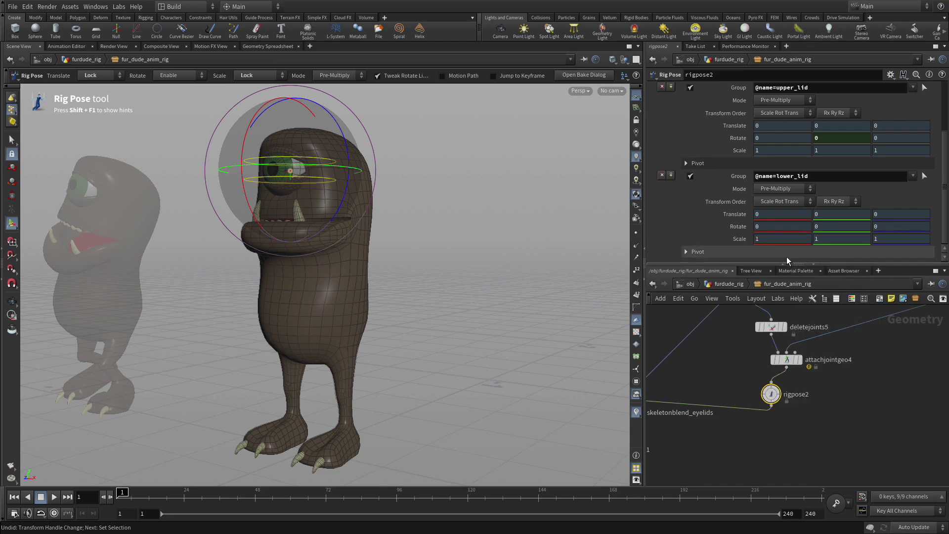
right_click(766, 228)
click(798, 367)
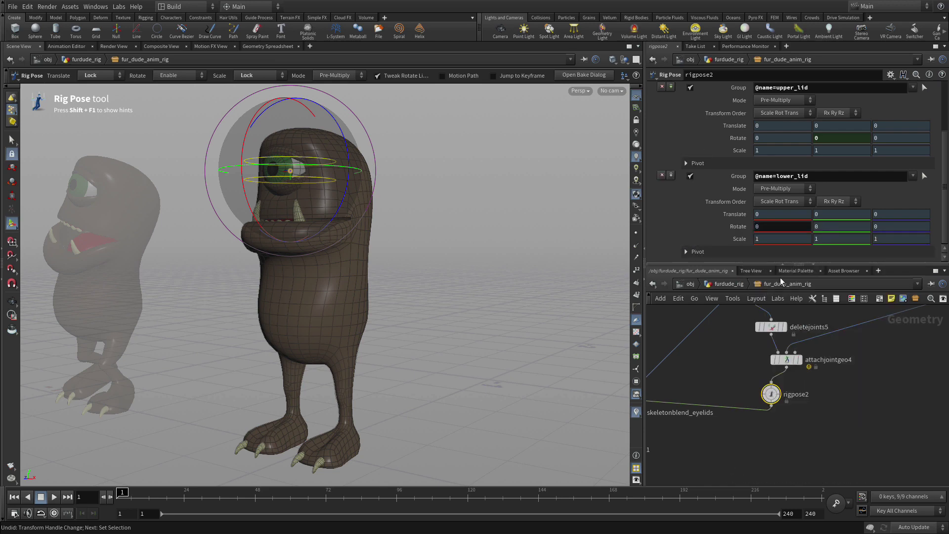
Step: Revert the upper lid rotate to defaults, then lock and unlock it
right_click(732, 138)
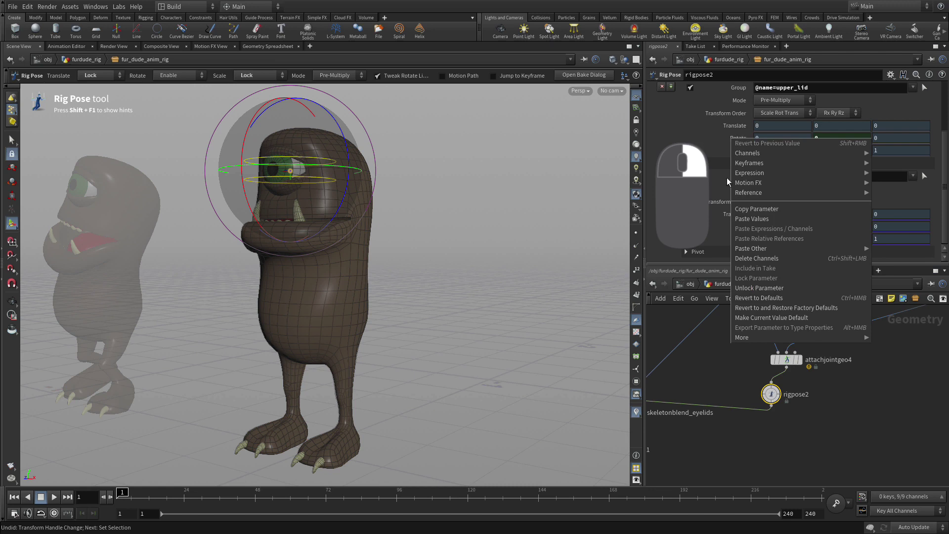
click(756, 287)
right_click(732, 139)
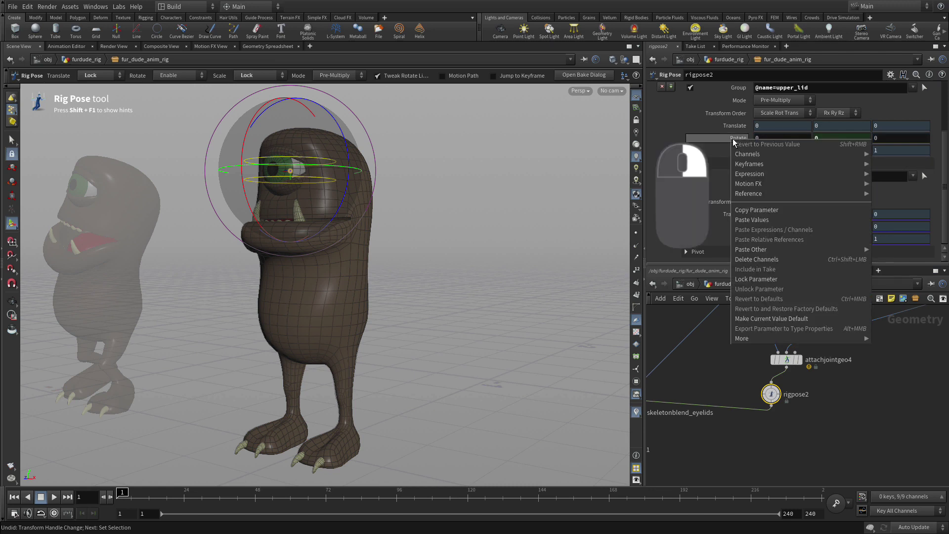
click(758, 260)
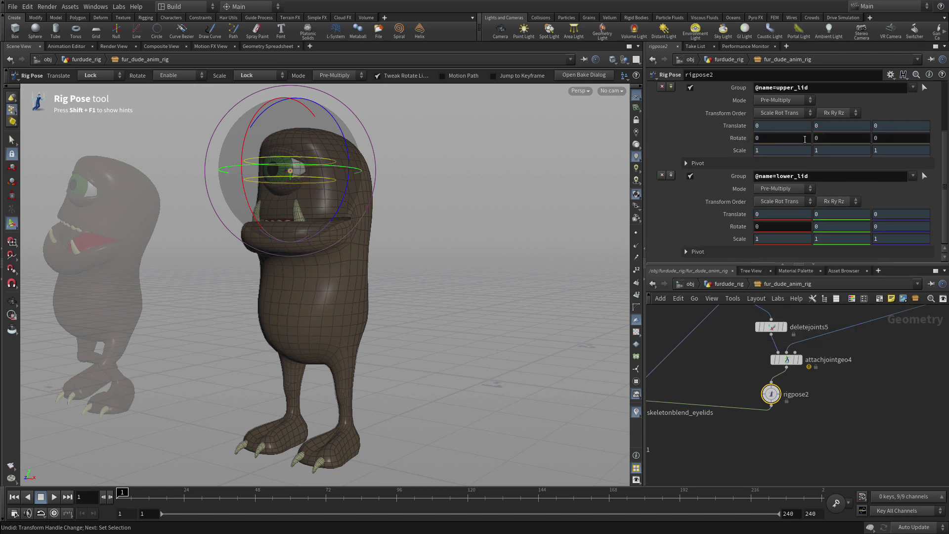
right_click(731, 138)
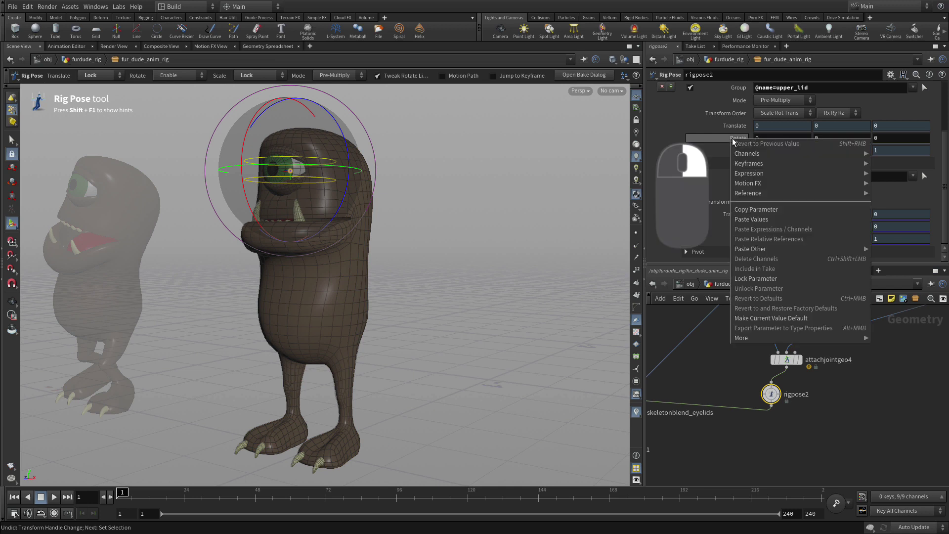
click(760, 279)
right_click(759, 139)
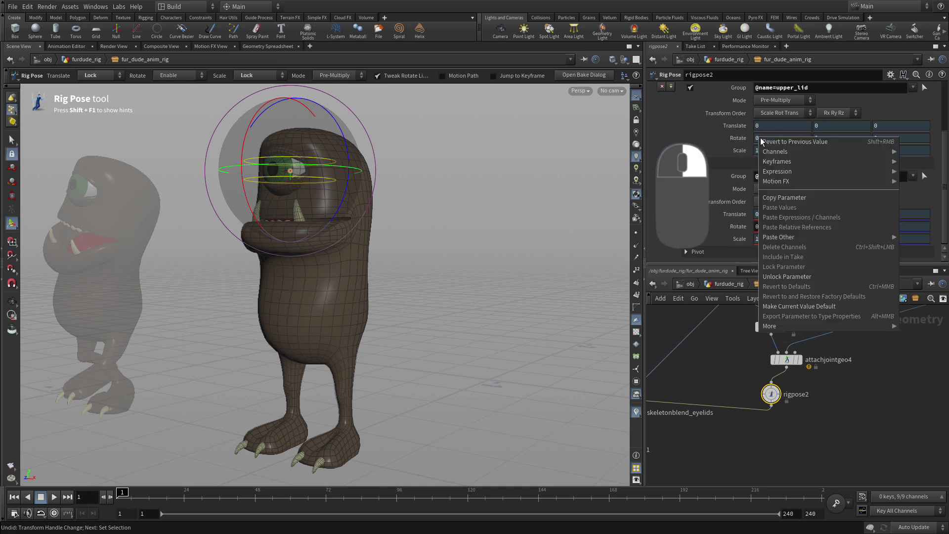
click(786, 277)
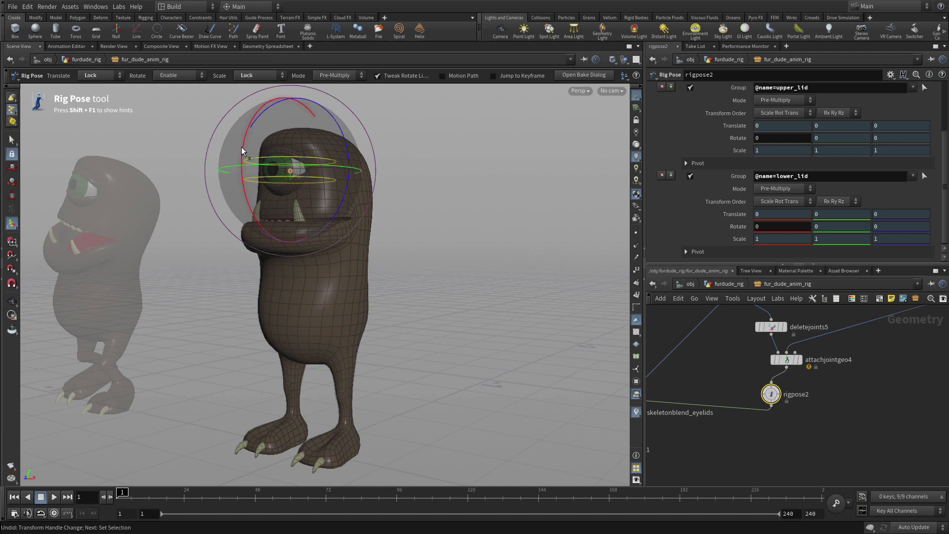
Step: Test-rotate the lower lid, then the upper lid to about 27.18, undoing both
mouse_move(248, 155)
mouse_down()
mouse_move(245, 174)
mouse_move(247, 151)
mouse_up()
key(ctrl+z)
click(325, 164)
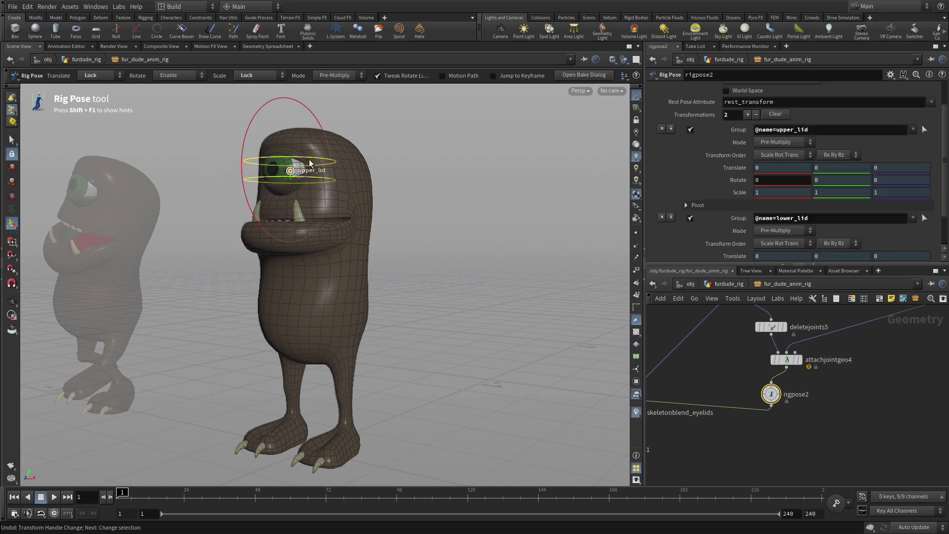
drag(247, 151, 224, 144)
key(ctrl+z)
click(832, 438)
Step: In Fur Dude Anim Rig's type properties, delete the old Upper and Lower Eyelid Rotate parameters
click(70, 7)
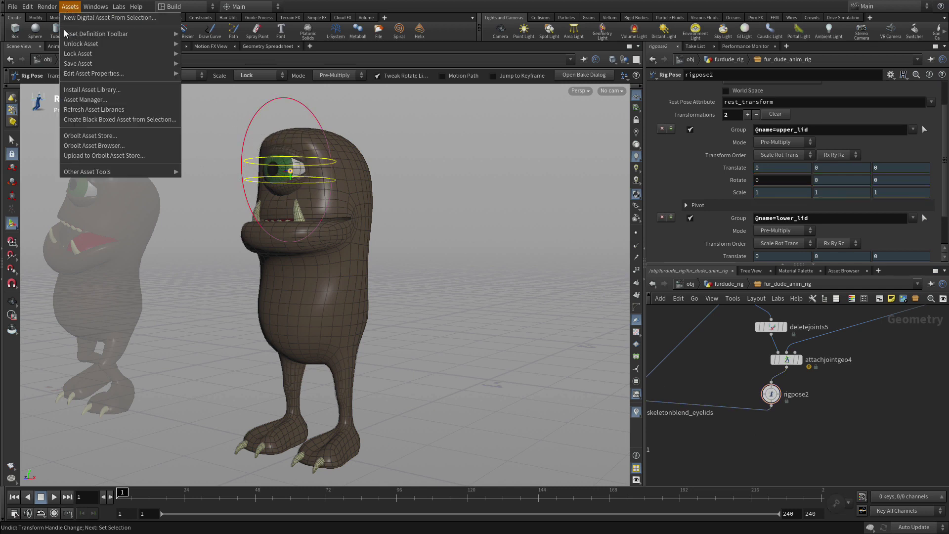
mouse_move(99, 73)
click(240, 76)
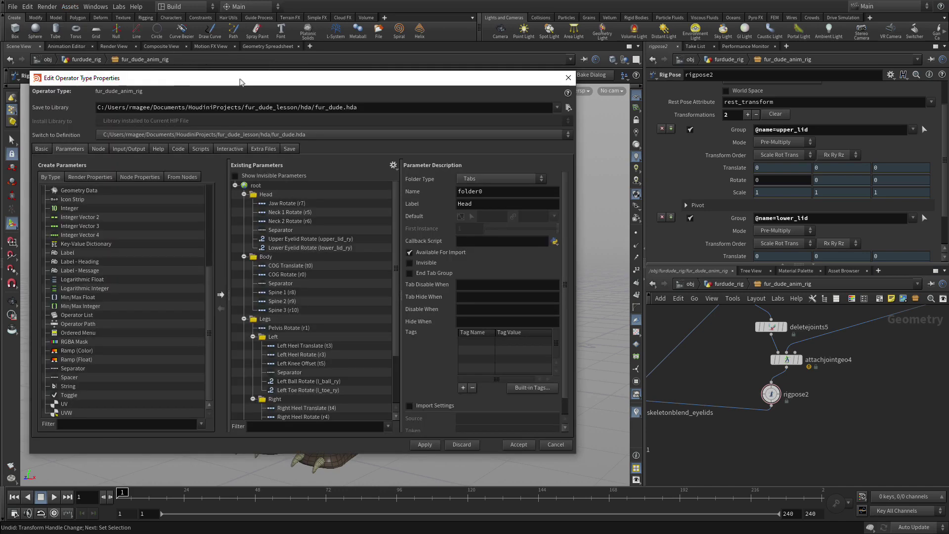
click(305, 239)
shift+click(306, 248)
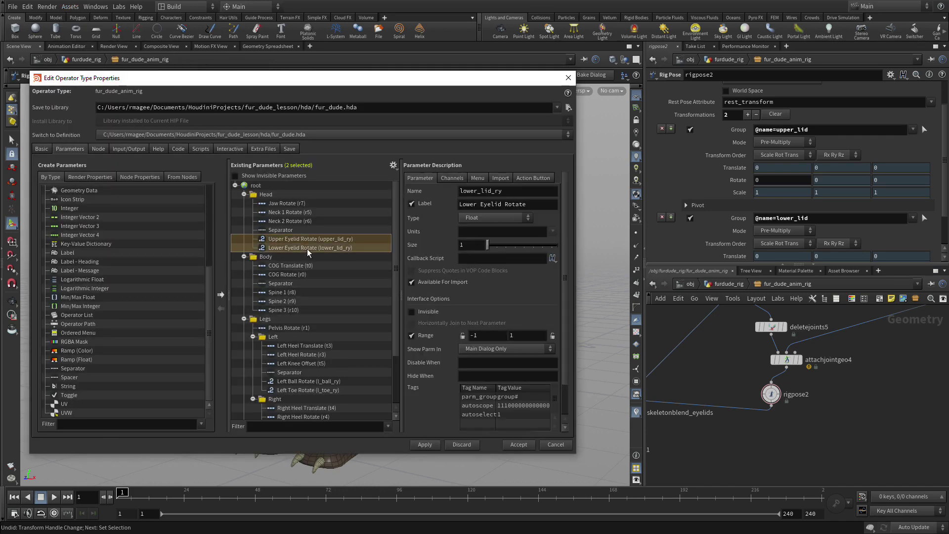
key(Delete)
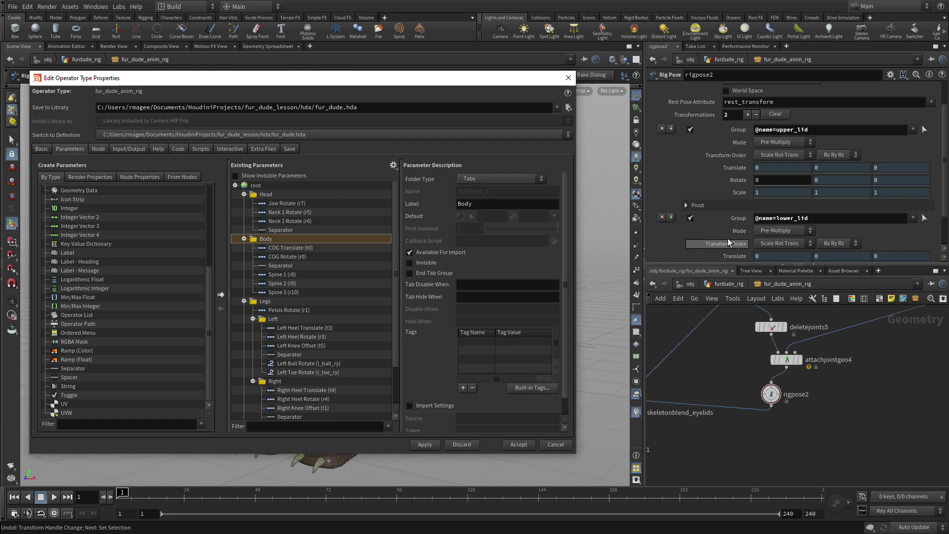
Step: Promote upper_lid and lower_lid Rotate X into the Head folder
click(756, 180)
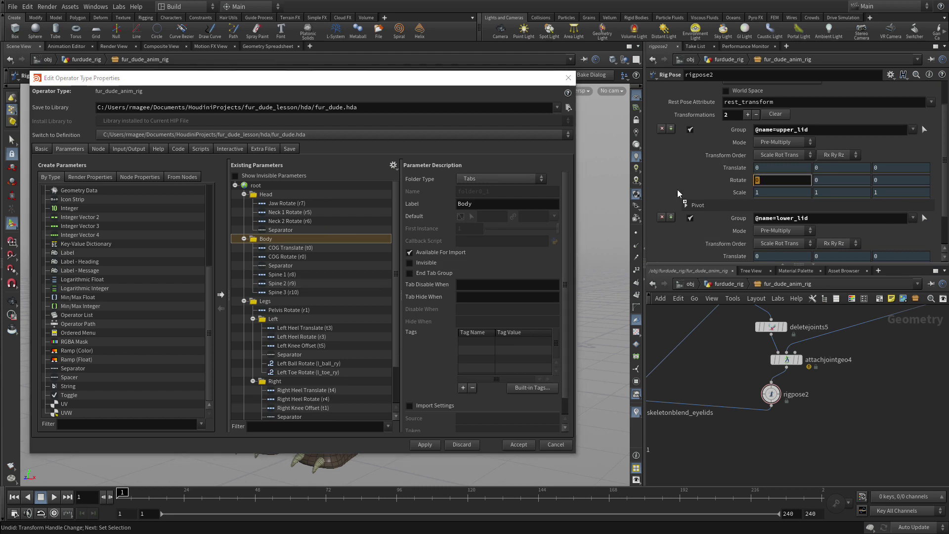
drag(266, 238, 277, 192)
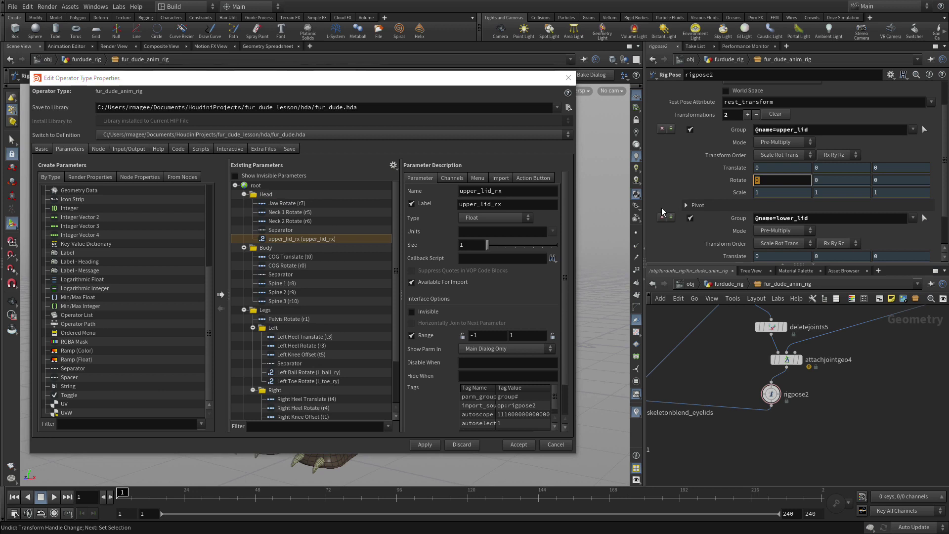
scroll(776, 231, down, 3)
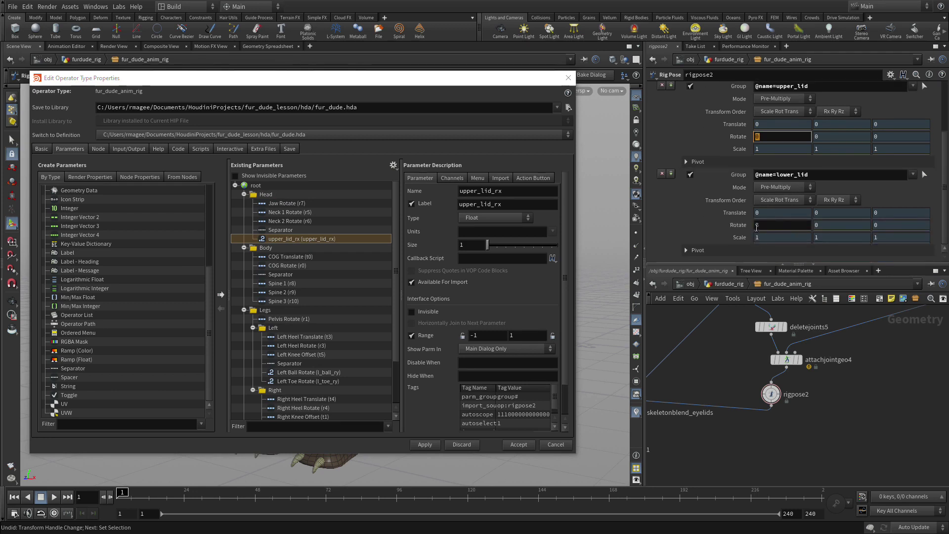
click(776, 230)
drag(776, 231, 295, 198)
Step: Relabel upper_lid_rx as 'Upper Eyelid Rotate'
click(295, 239)
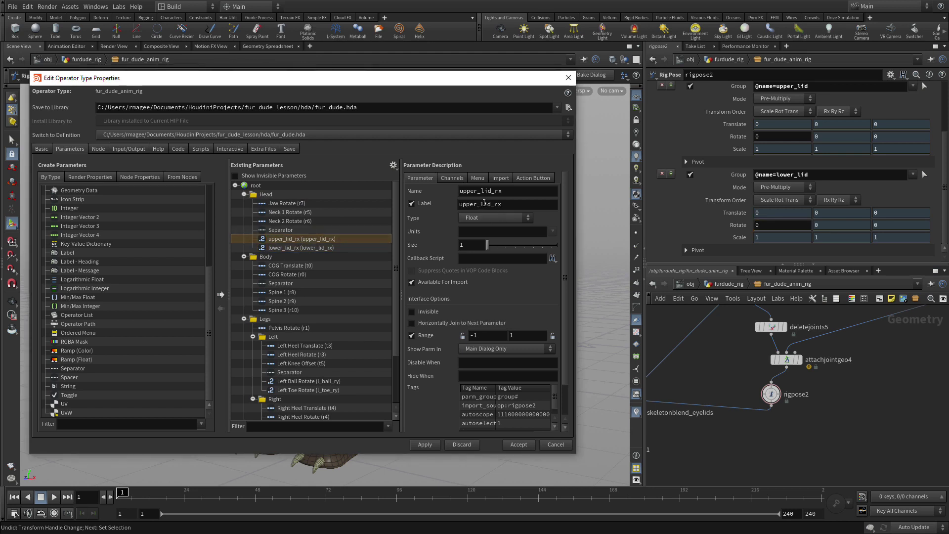
click(483, 204)
text(Eye)
text(Rotate)
key(Return)
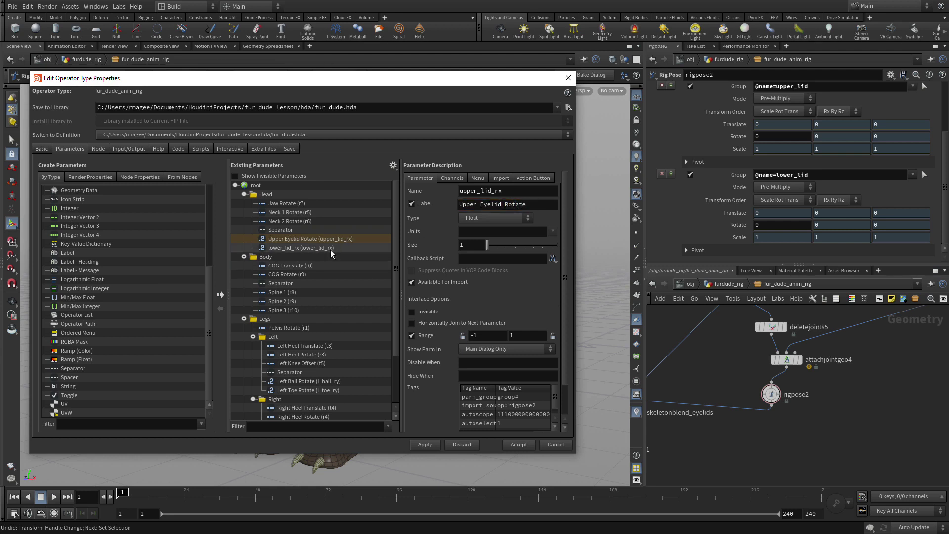
Step: Relabel lower_lid_rx as 'Lower Eyelid Rotate' and accept the changes
click(302, 248)
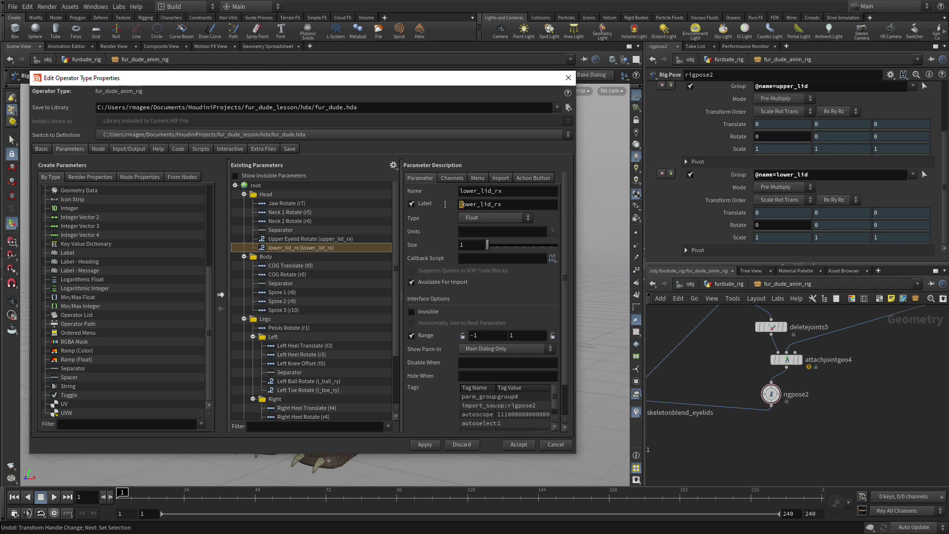
click(461, 204)
key(Delete)
text(L)
click(481, 204)
key(BackSpace)
text(Eye)
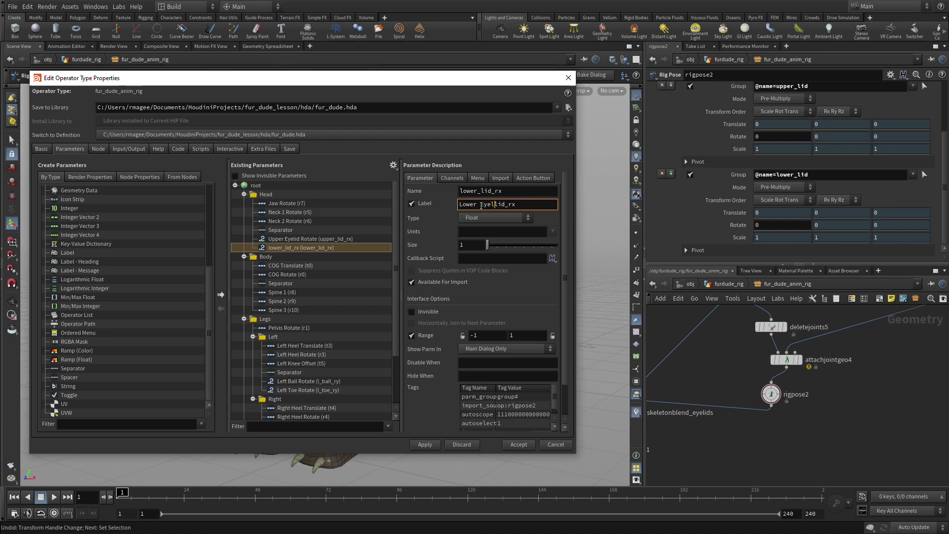
click(511, 204)
key(BackSpace)
key(BackSpace)
key(BackSpace)
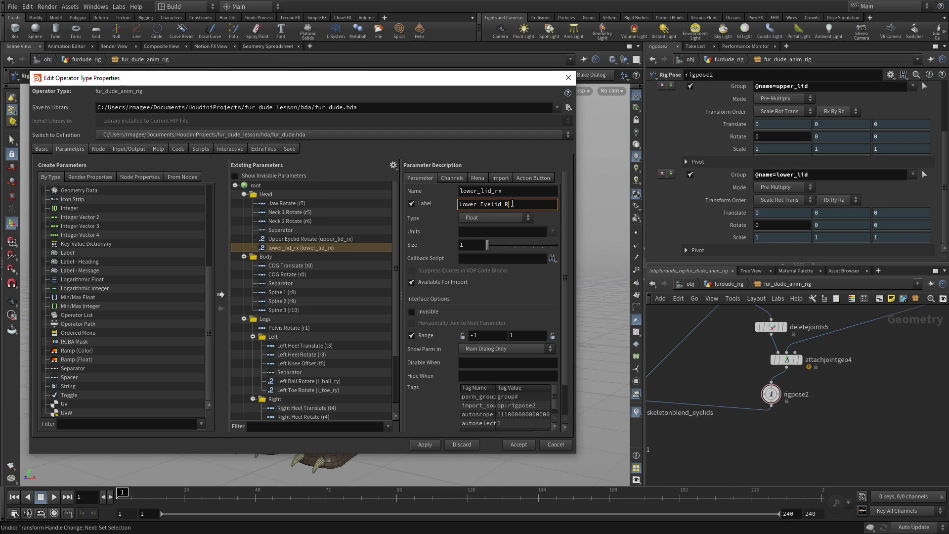
text(Rotate)
key(Return)
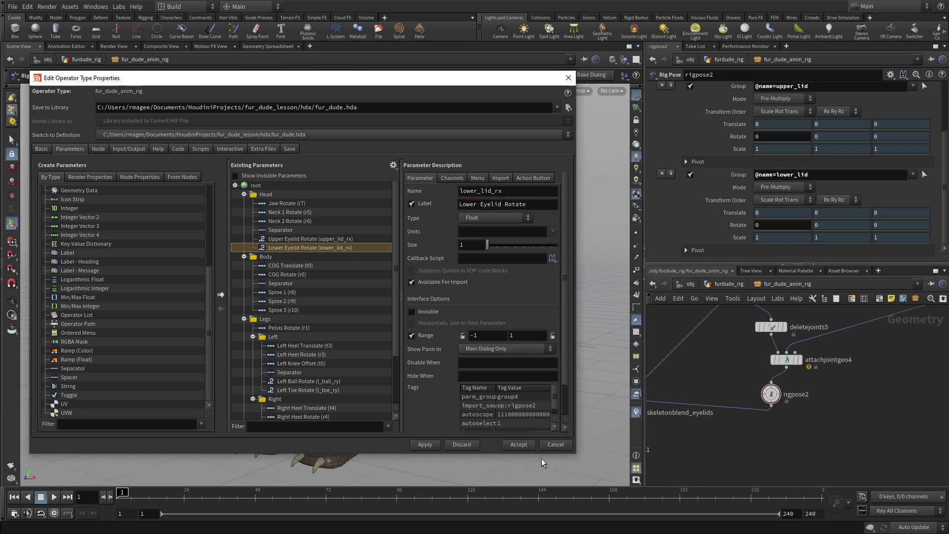
click(526, 446)
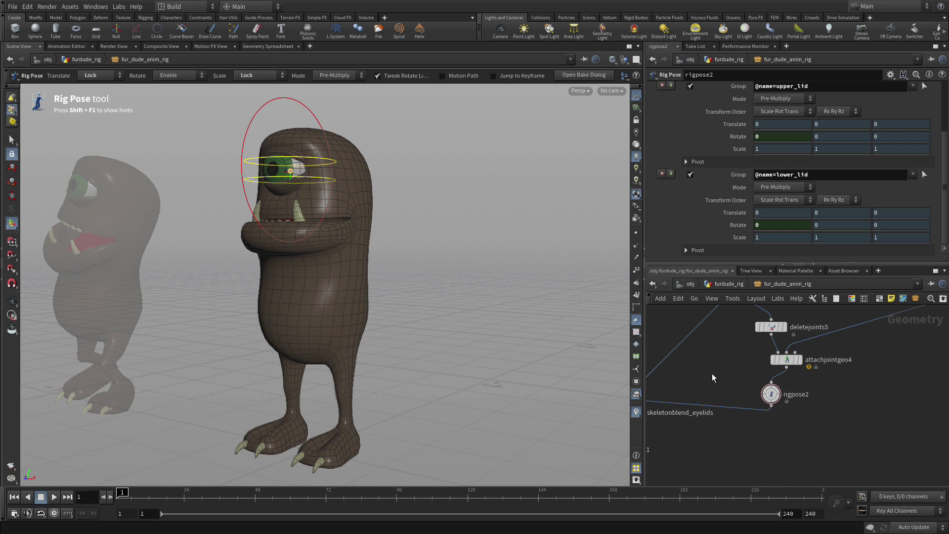
Step: In test_rig, rotate the upper eyelid about 49 degrees
key(1)
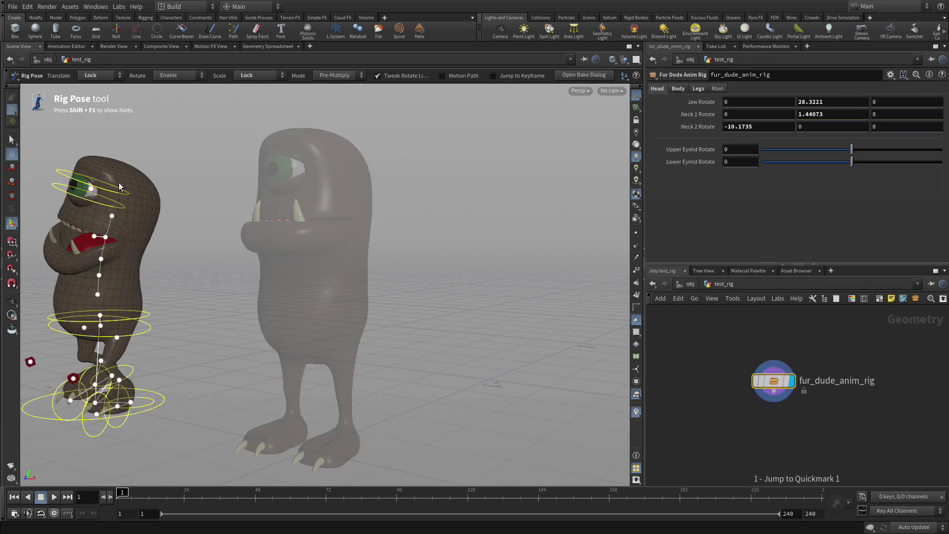
click(68, 179)
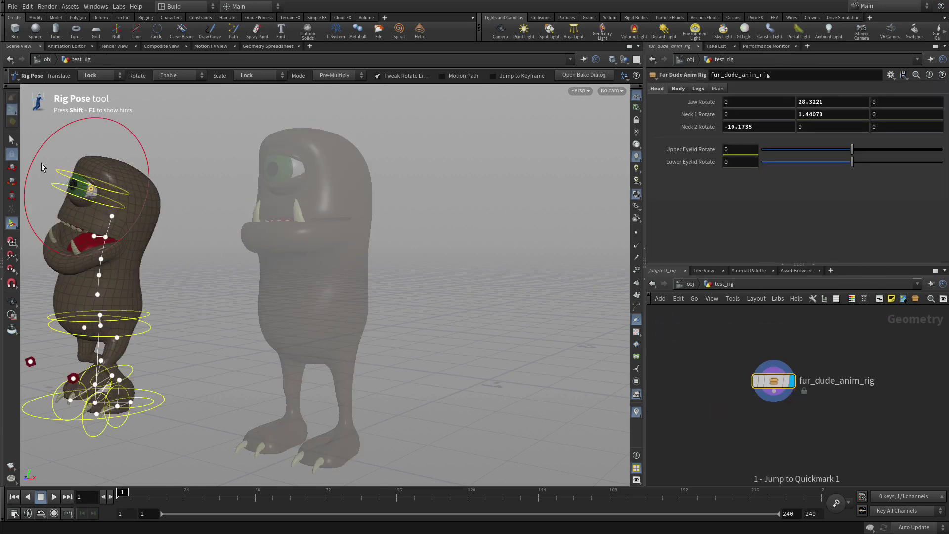
drag(42, 167, 81, 141)
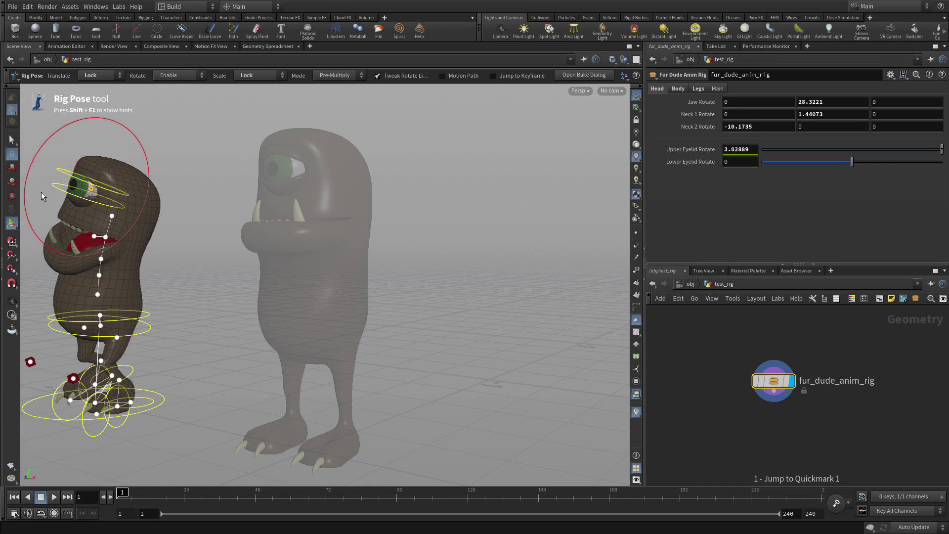
key(Escape)
drag(142, 207, 218, 218)
key(Return)
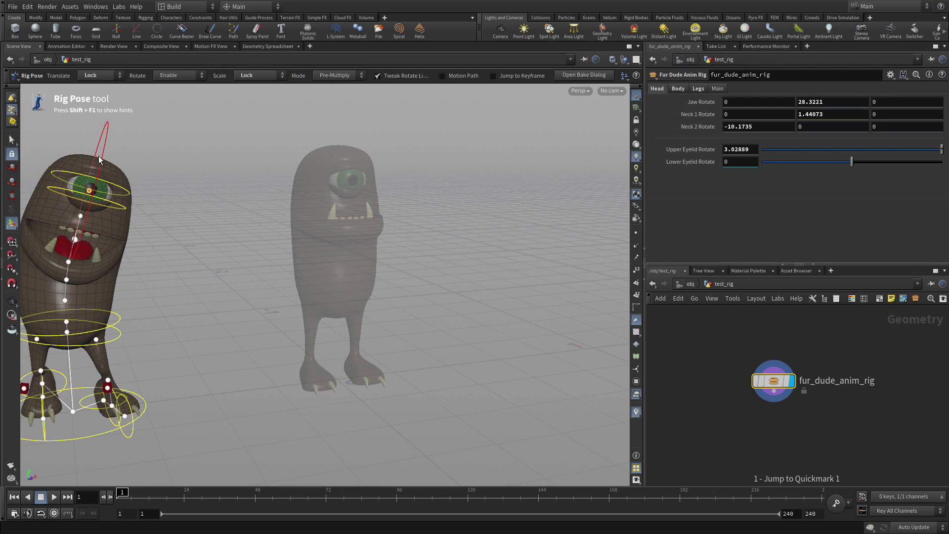
Step: Close the lower eyelid to Lower Eyelid Rotate 6.21997
mouse_move(103, 132)
mouse_down()
mouse_move(105, 143)
mouse_move(106, 134)
mouse_up()
key(Escape)
drag(321, 277, 374, 202)
key(Return)
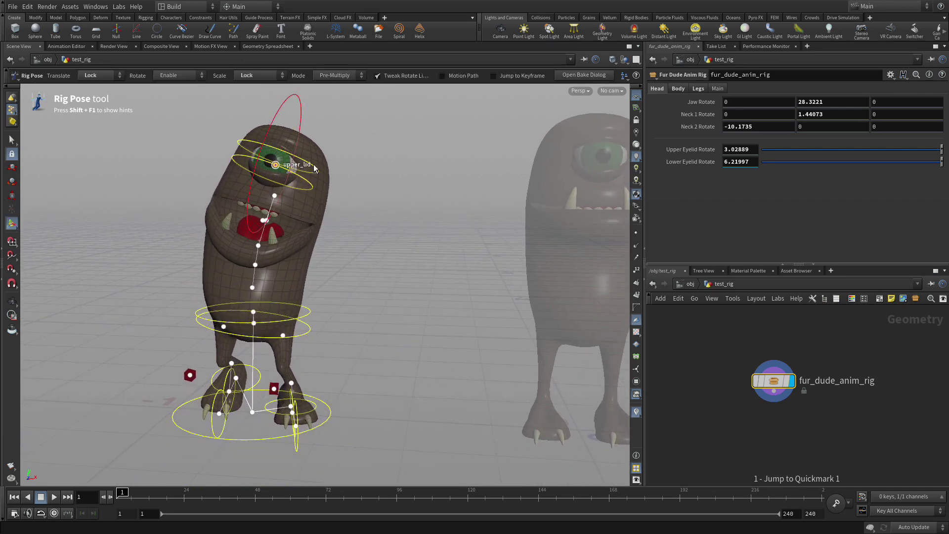
Step: Re-pose the upper eyelid to Upper Eyelid Rotate -24.2746
click(328, 172)
click(277, 148)
drag(277, 148, 261, 157)
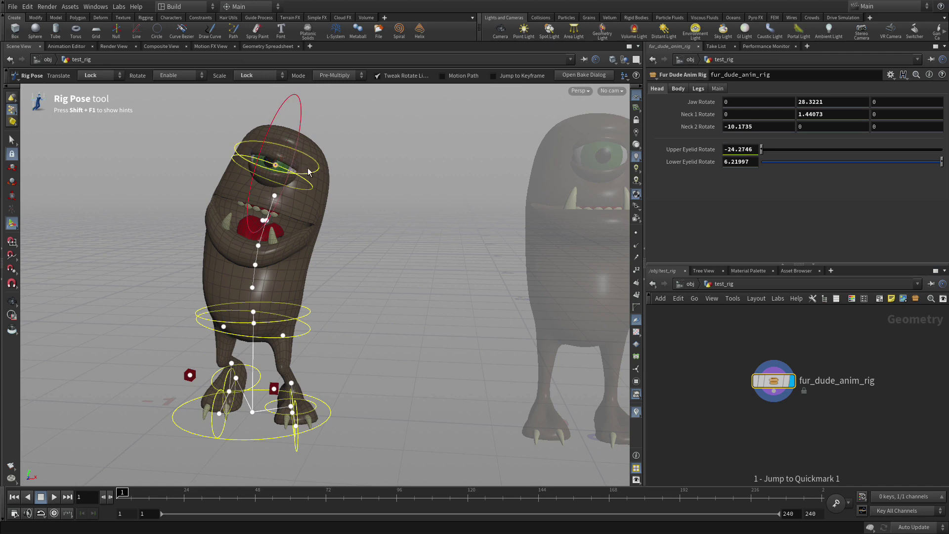
click(385, 179)
drag(413, 225, 303, 269)
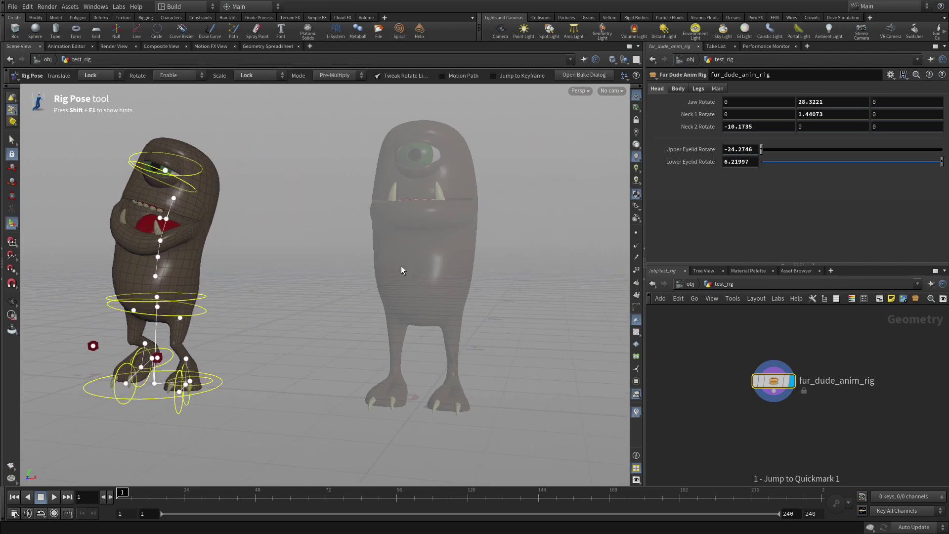
Step: Place skeletonblend_eyelids below rigpose2 and wire it into bonedeform1
key(2)
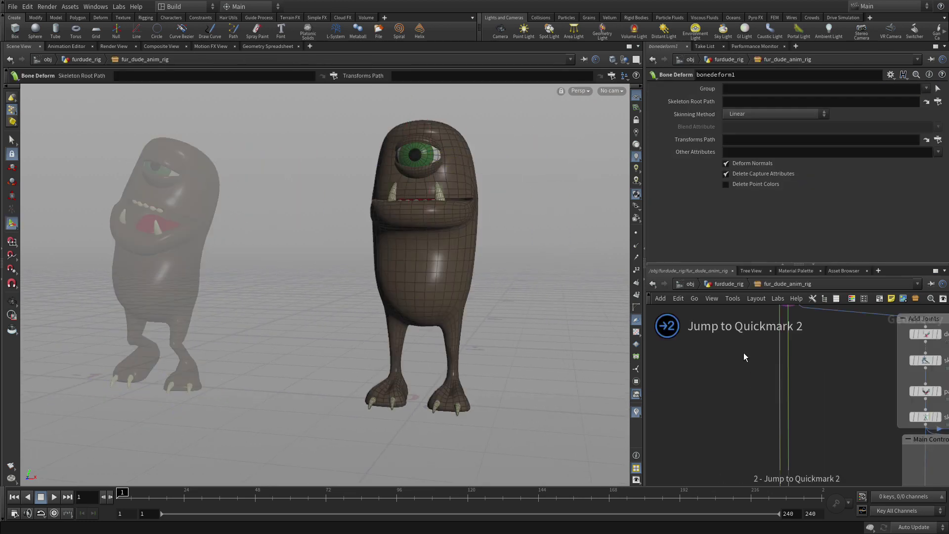
key(space)
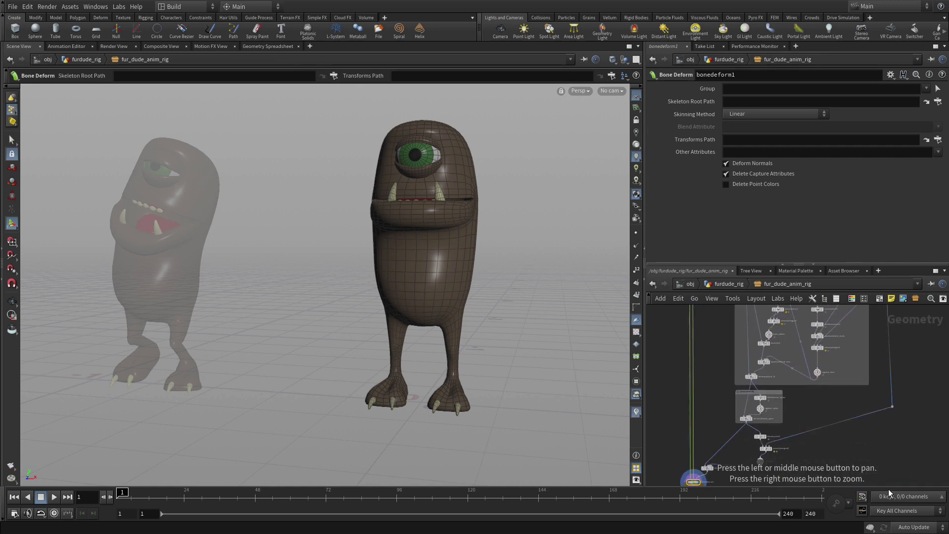
drag(888, 488, 860, 436)
scroll(847, 434, up, 3)
drag(666, 427, 736, 407)
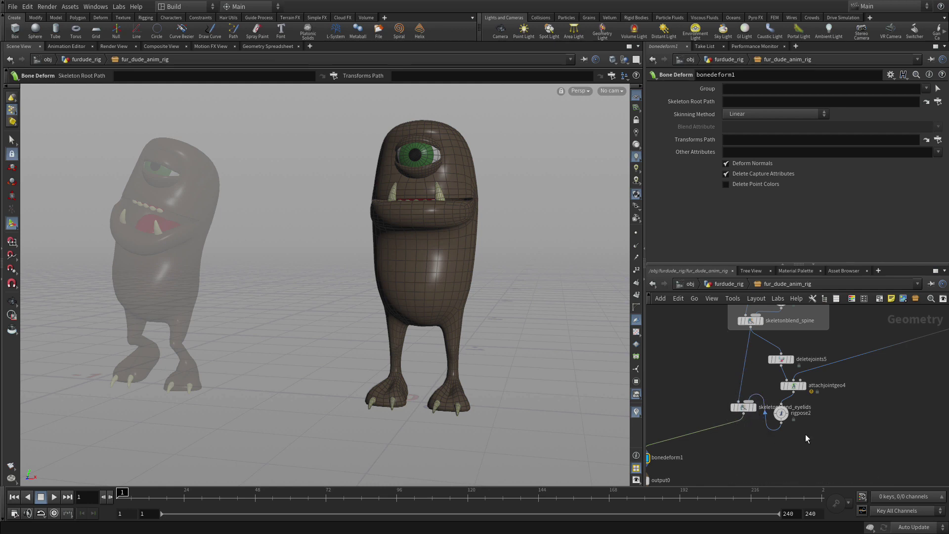
middle_drag(805, 434, 805, 378)
drag(744, 352, 740, 386)
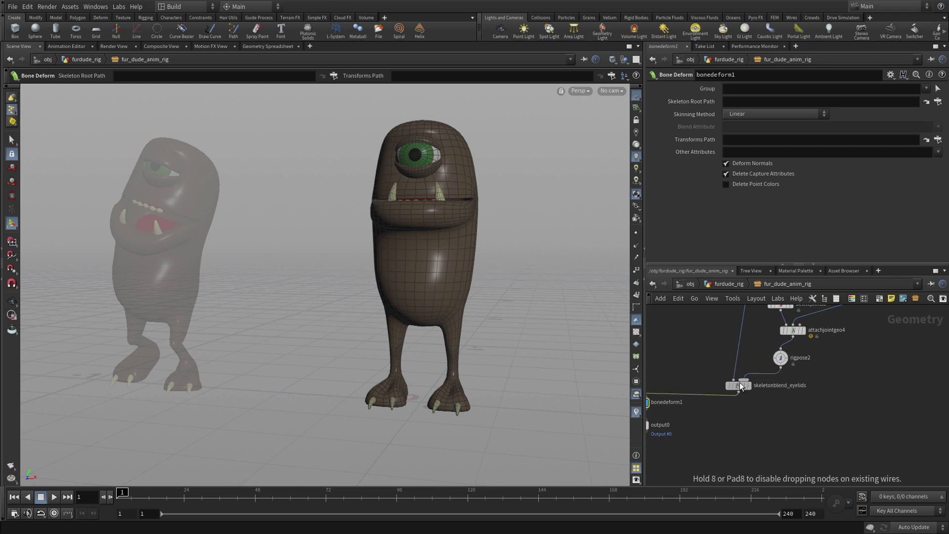
Step: Move bonedeform1 and output0 down and add a Delete Joints node off skeletonblend_eyelids
middle_drag(779, 458, 823, 398)
drag(657, 375, 697, 416)
click(840, 370)
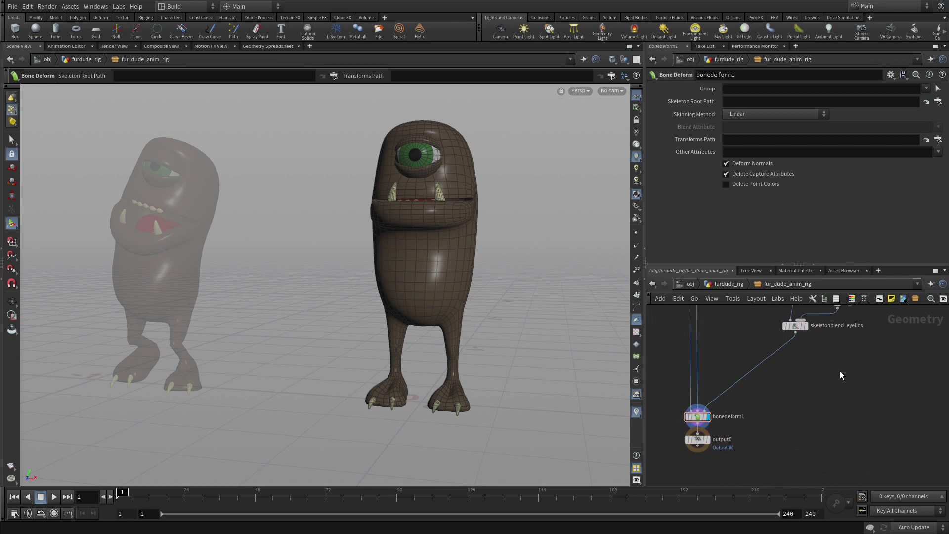
right_click(796, 334)
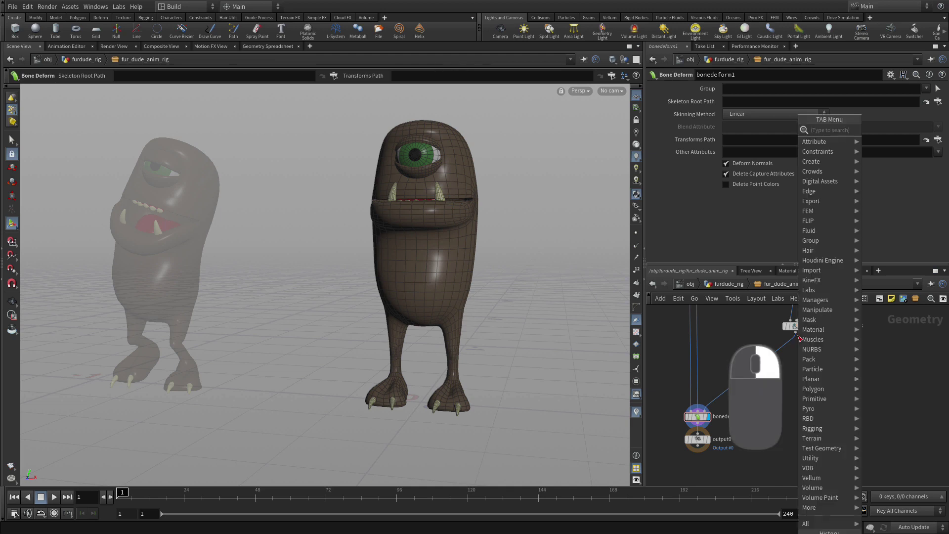
text(dele)
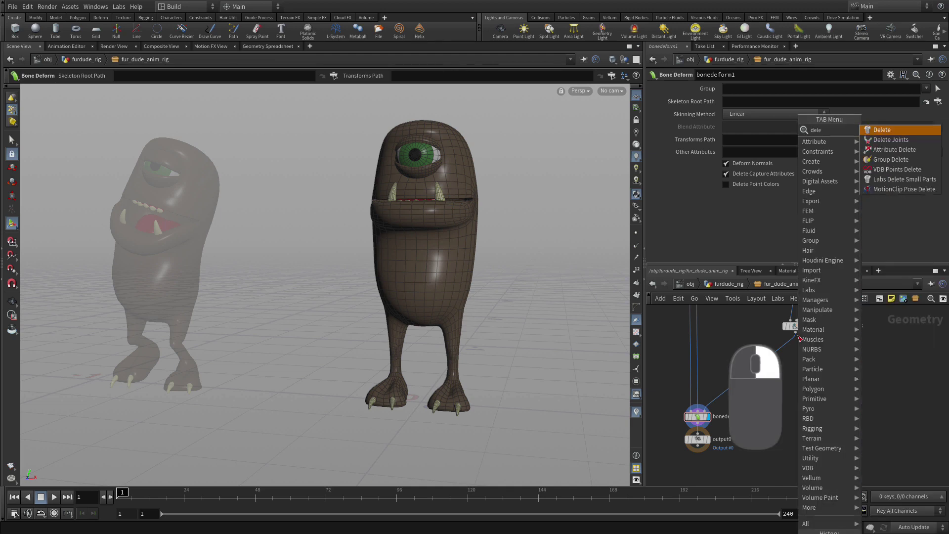
key(Return)
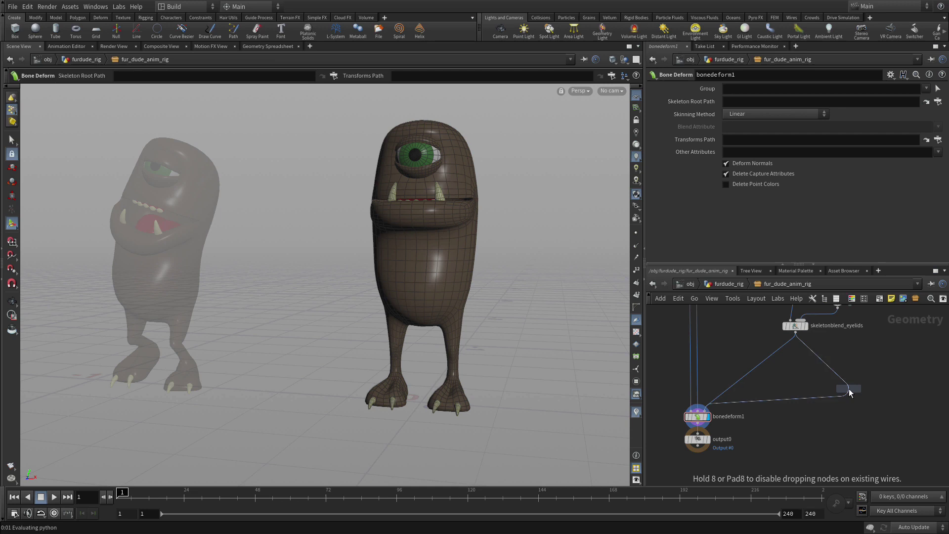
click(844, 380)
Step: Reconnect skeletonblend_eyelids to bonedeform1 and display deletejoints6
click(796, 334)
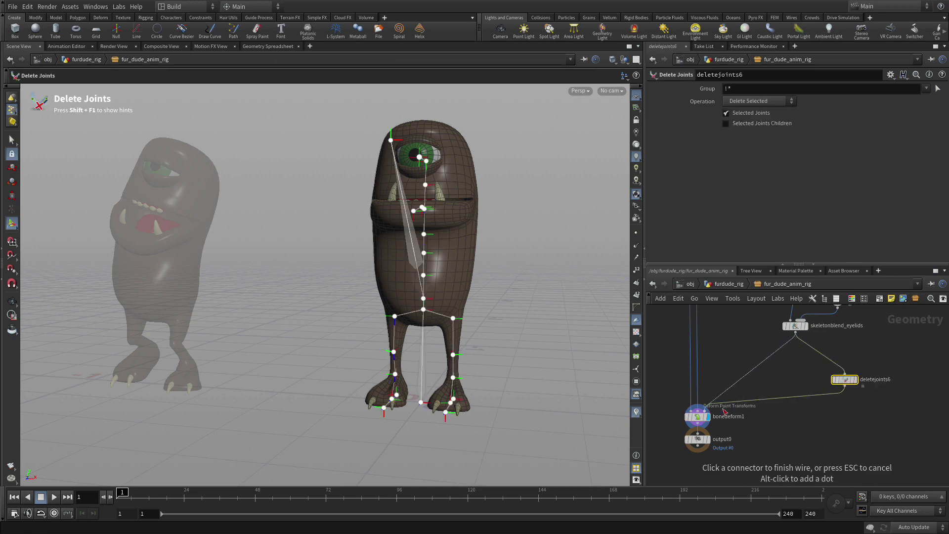
click(717, 413)
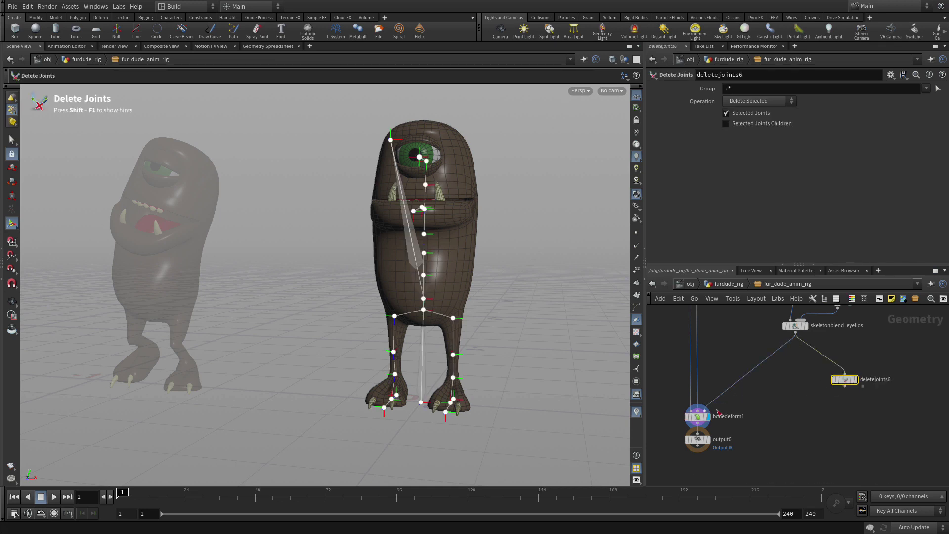
click(853, 380)
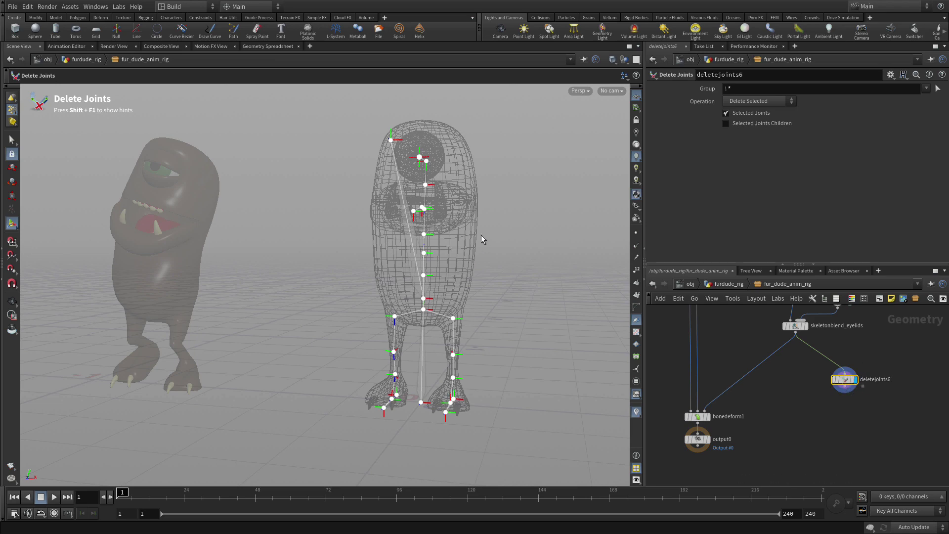
key(Escape)
drag(482, 235, 446, 226)
key(Return)
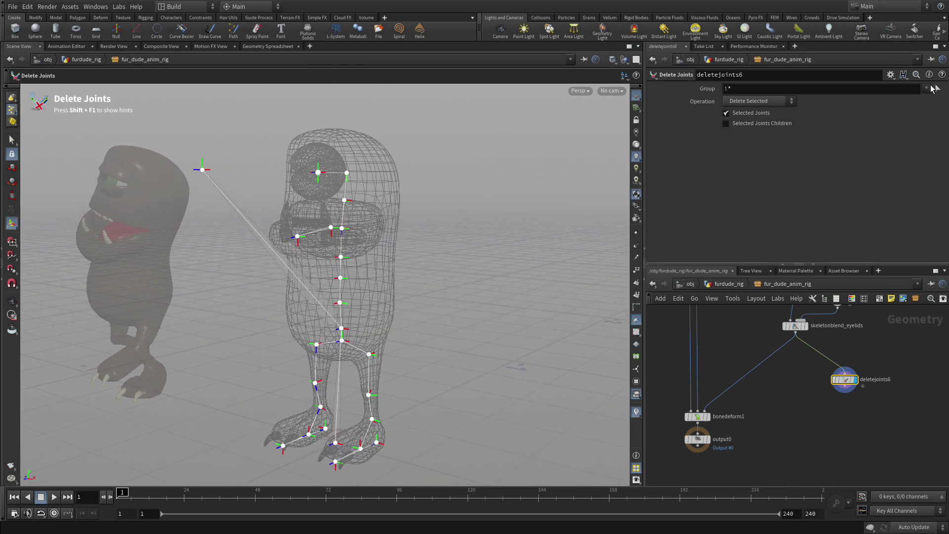
Step: Set the group to the eyeball joint with Operation Delete Non-Selected
click(934, 89)
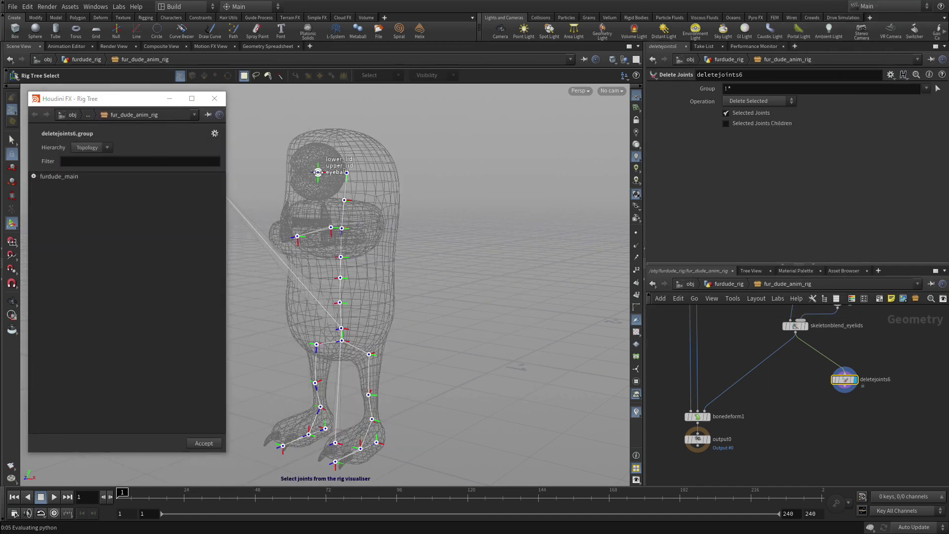
click(318, 172)
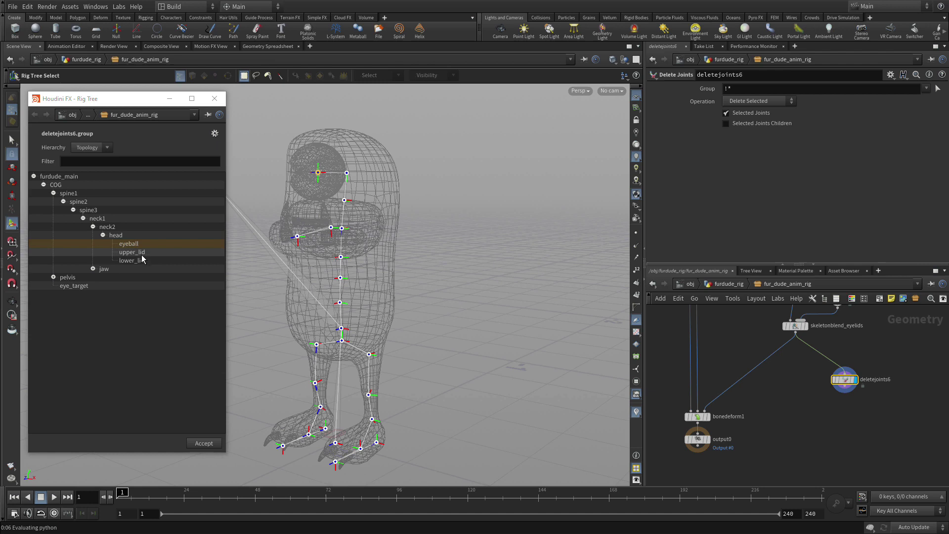
key(Return)
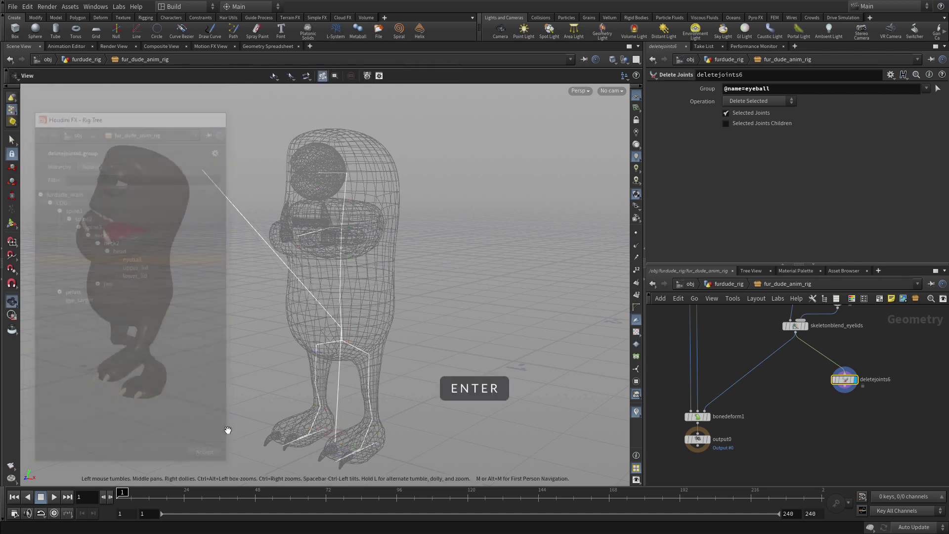
click(768, 100)
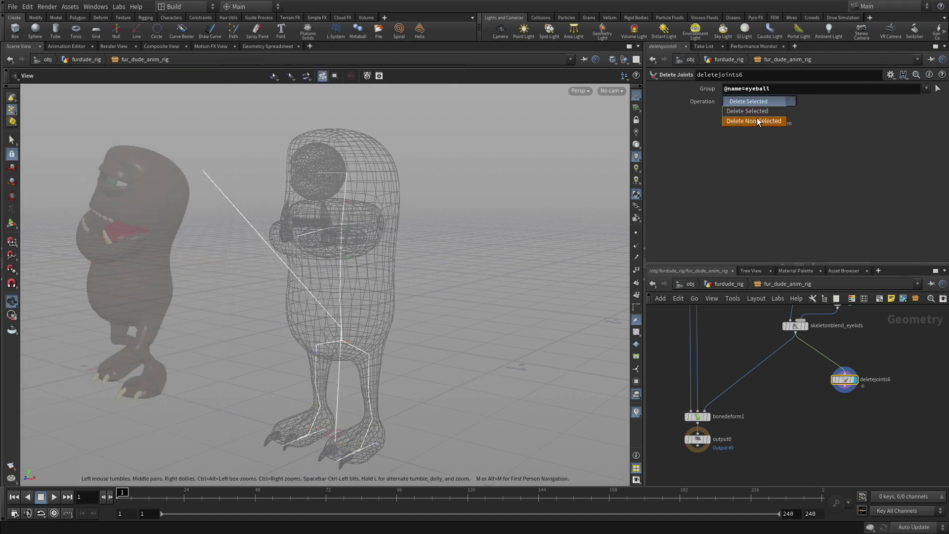
click(757, 119)
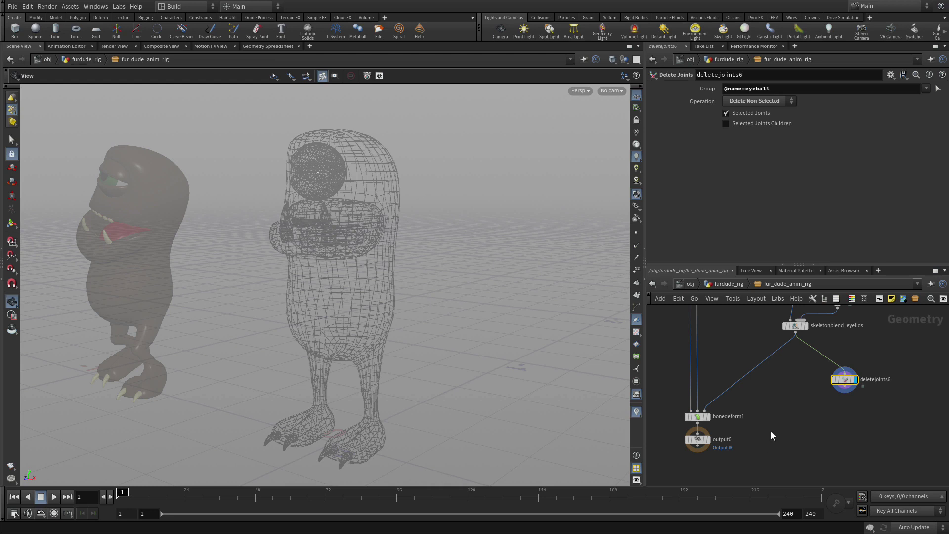
Step: Rename the node to deletejoints_eyeball
double_click(879, 380)
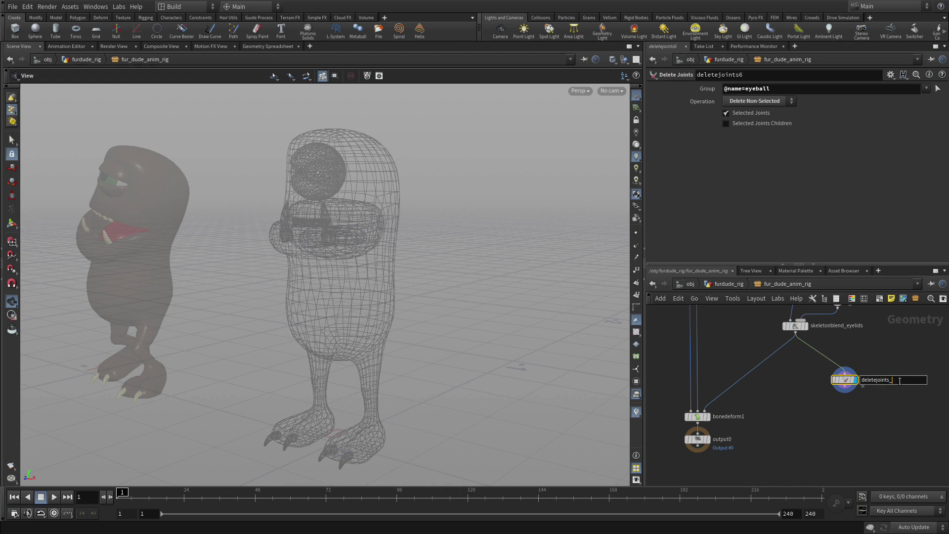
text(_eyeball)
key(Return)
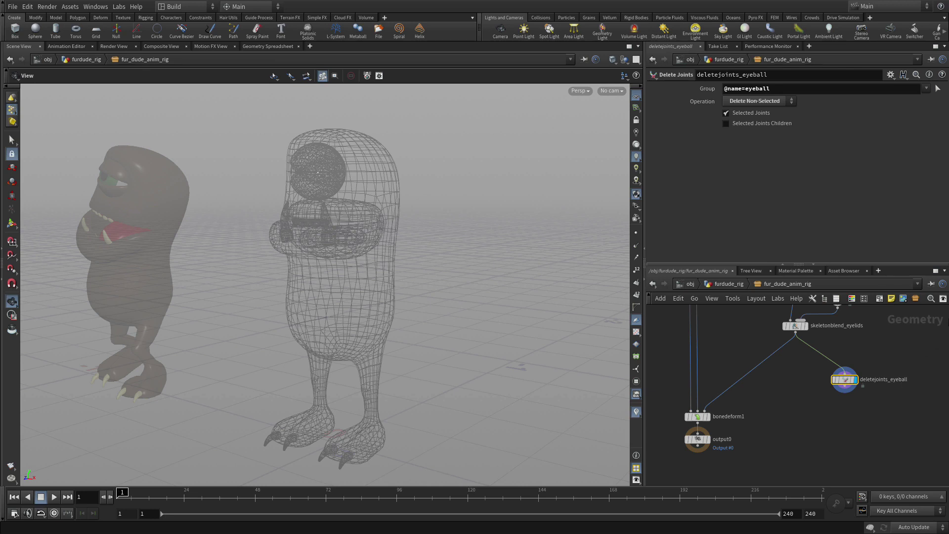
Step: Add the eye_target joint to the group alongside eyeball
click(938, 88)
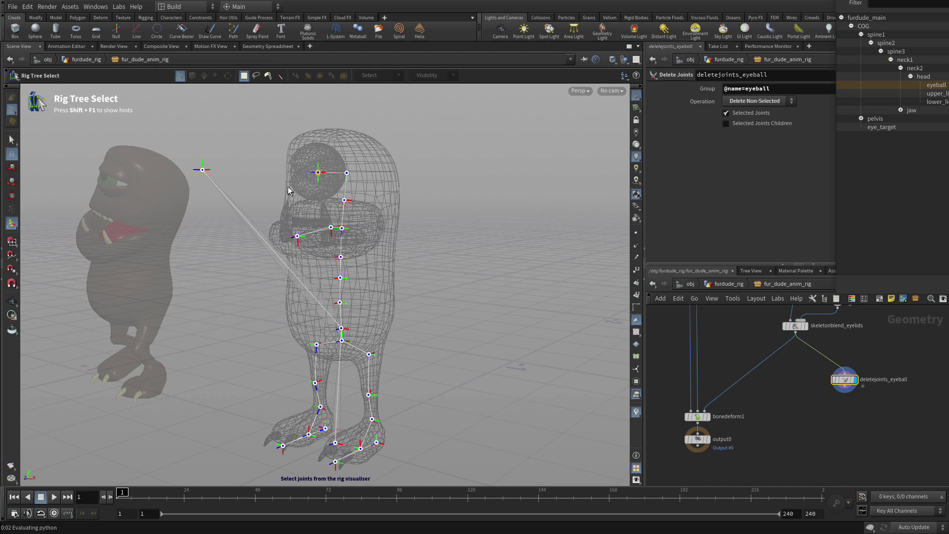
key(shift)
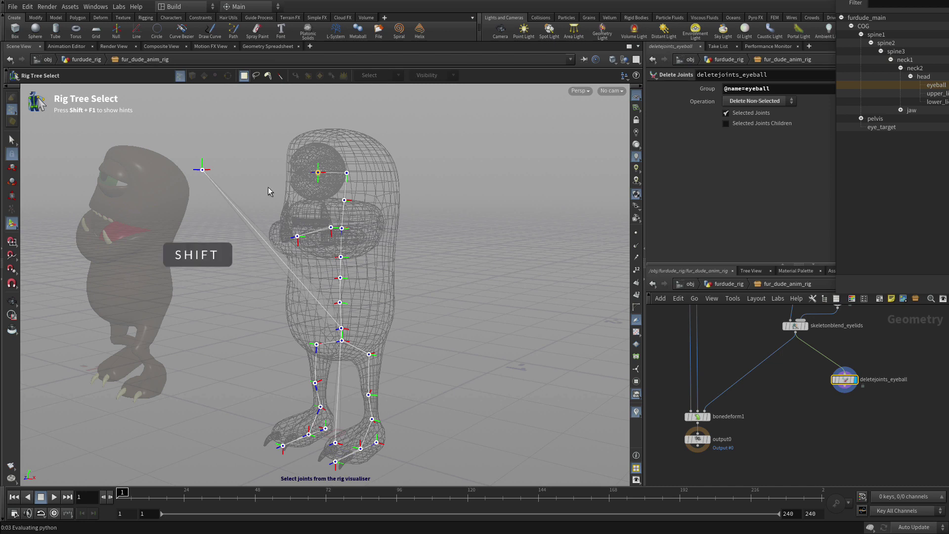
shift+click(202, 170)
key(Return)
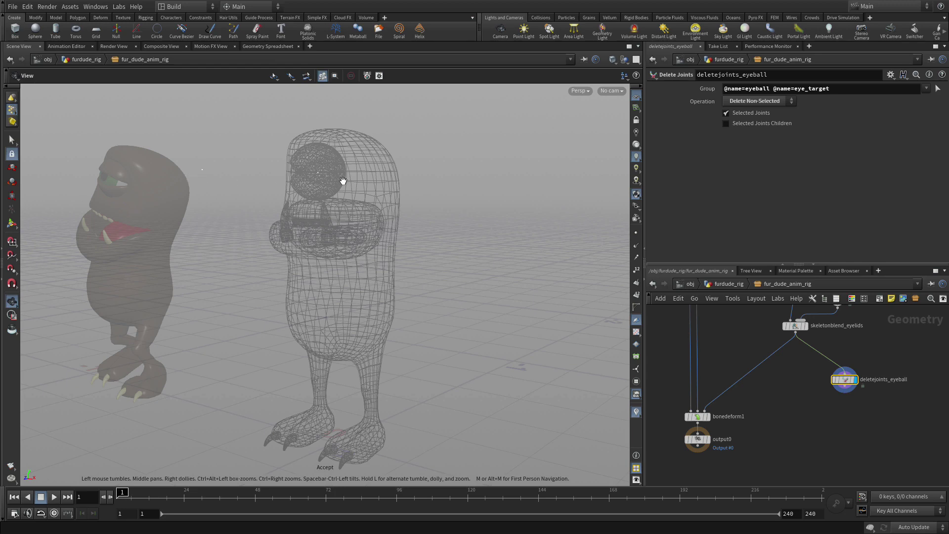
key(Tab)
Step: Add a Rig Pose node below deletejoints_eyeball and name it rigpose_eyetarget
text(rig pose)
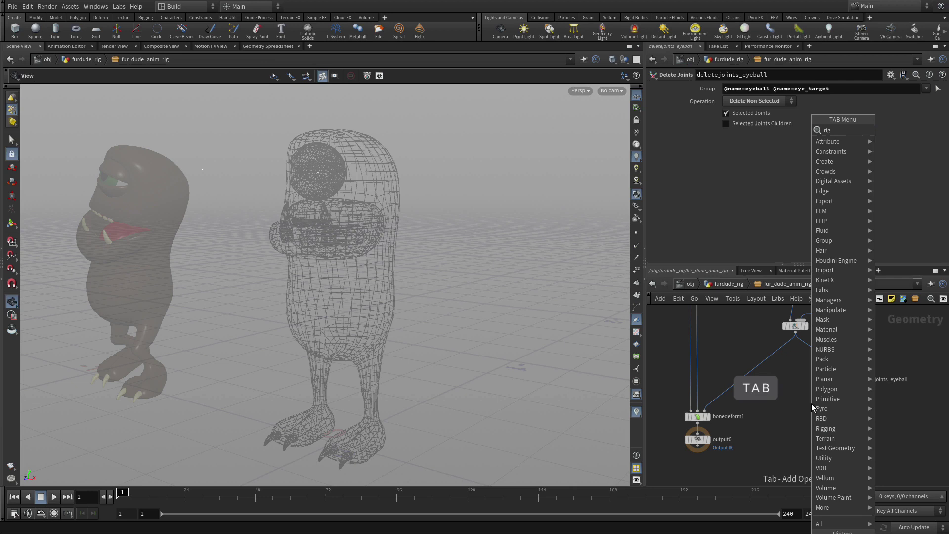
key(Return)
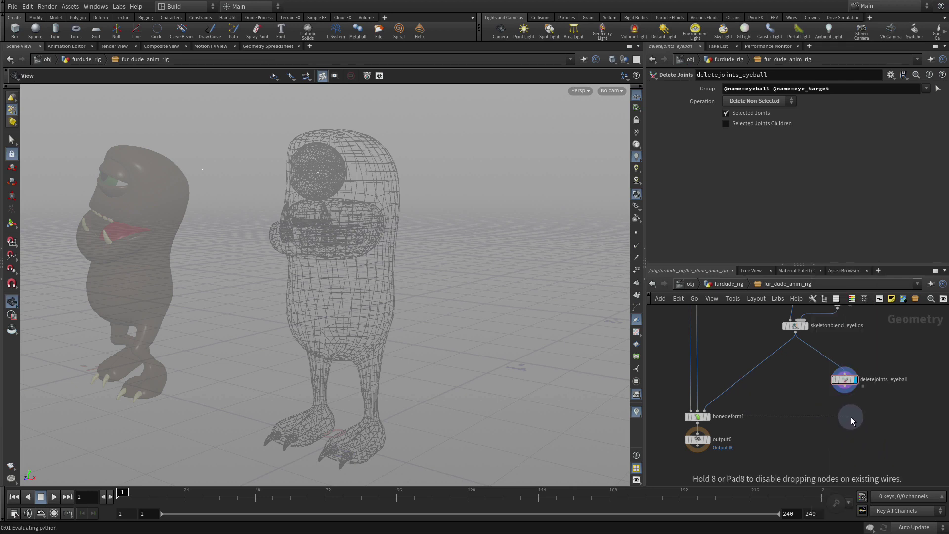
click(846, 422)
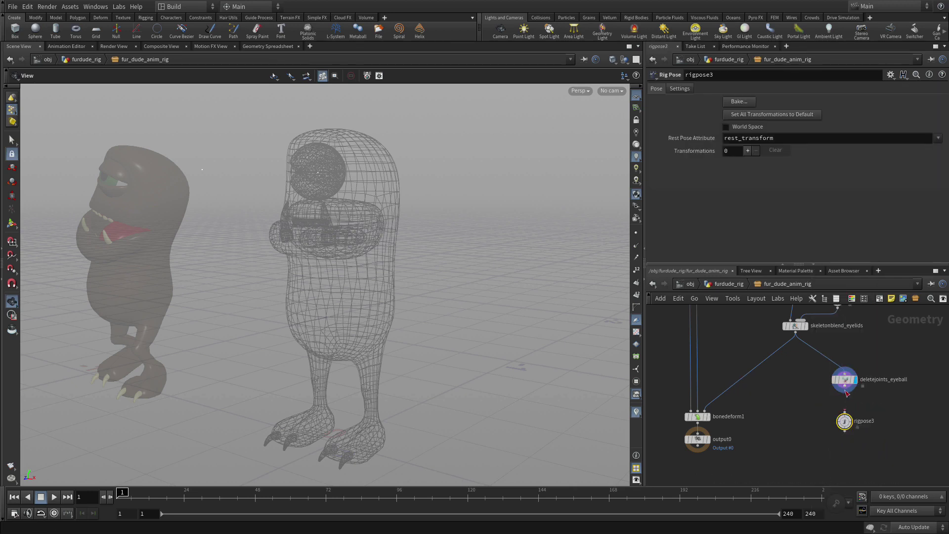
double_click(869, 421)
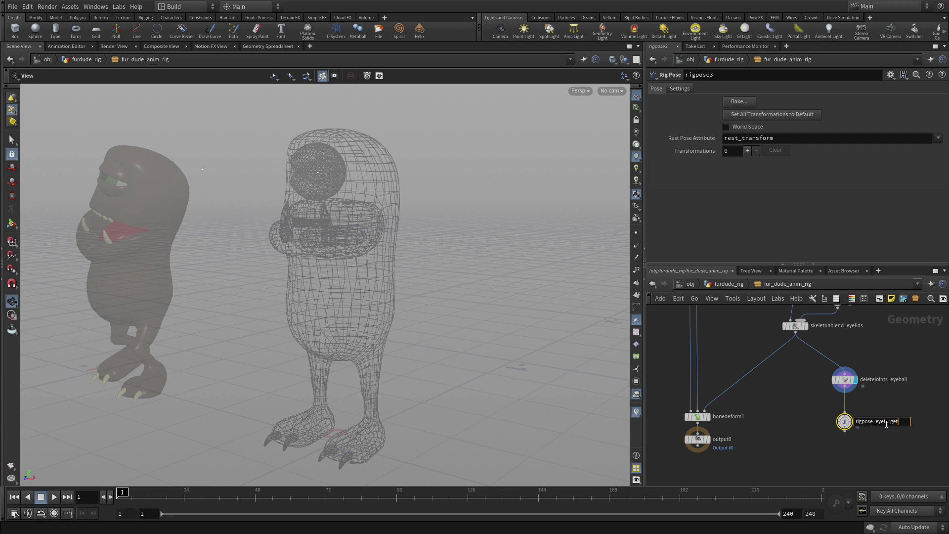
text(rigpose_eyetarget)
key(Return)
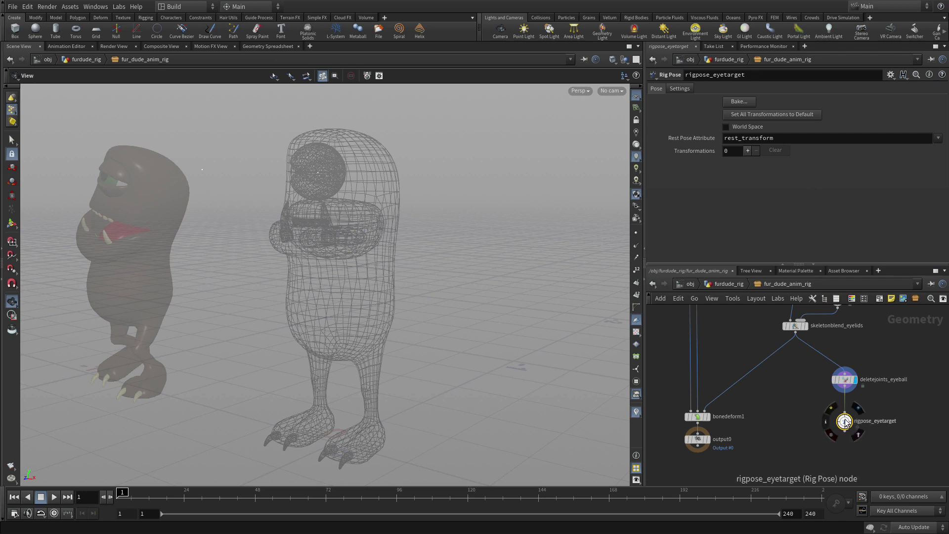
Step: Pose the eye_target joint with Translate unlocked and Rotate locked
click(11, 223)
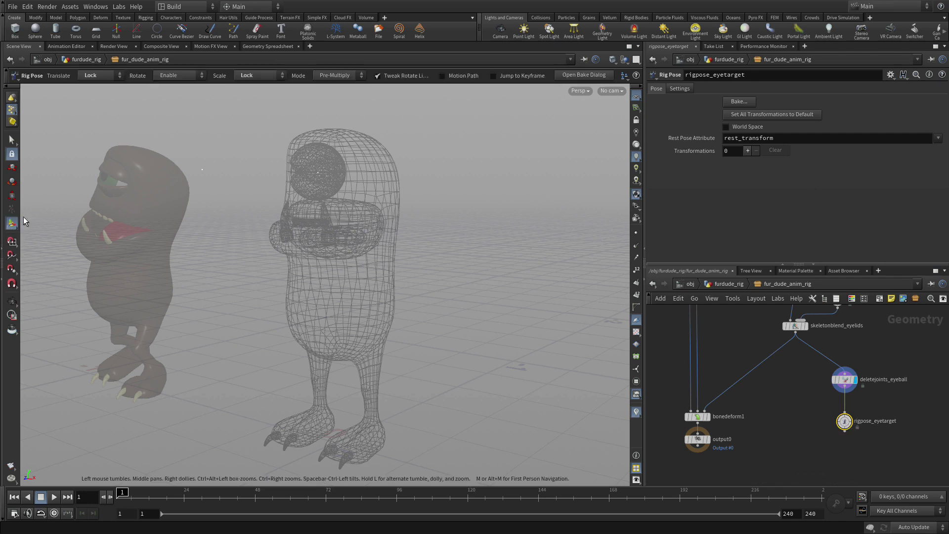
click(202, 170)
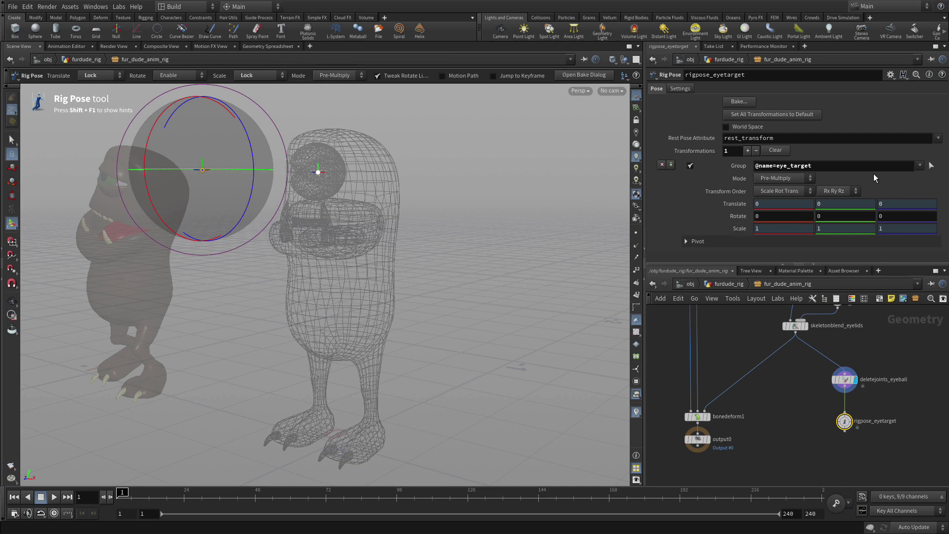
right_click(732, 205)
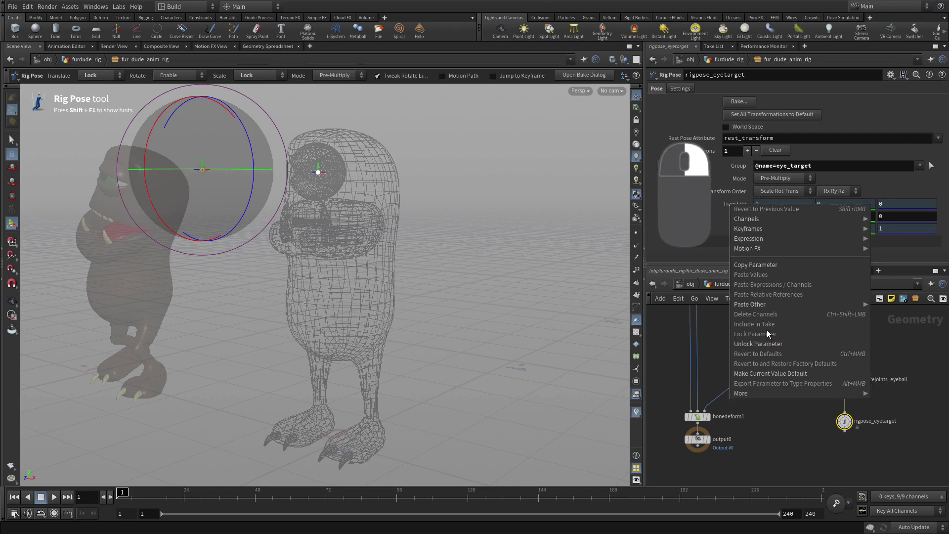
click(764, 346)
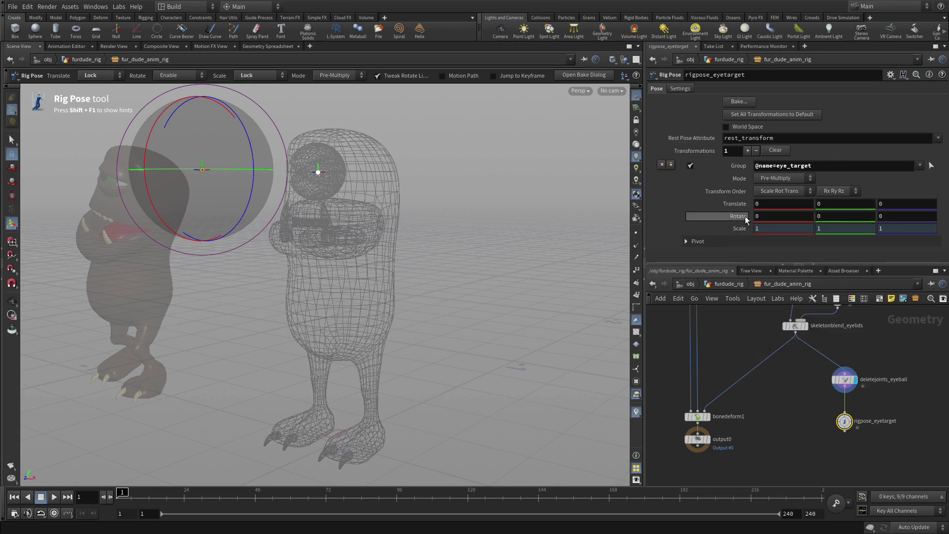
right_click(744, 215)
click(776, 356)
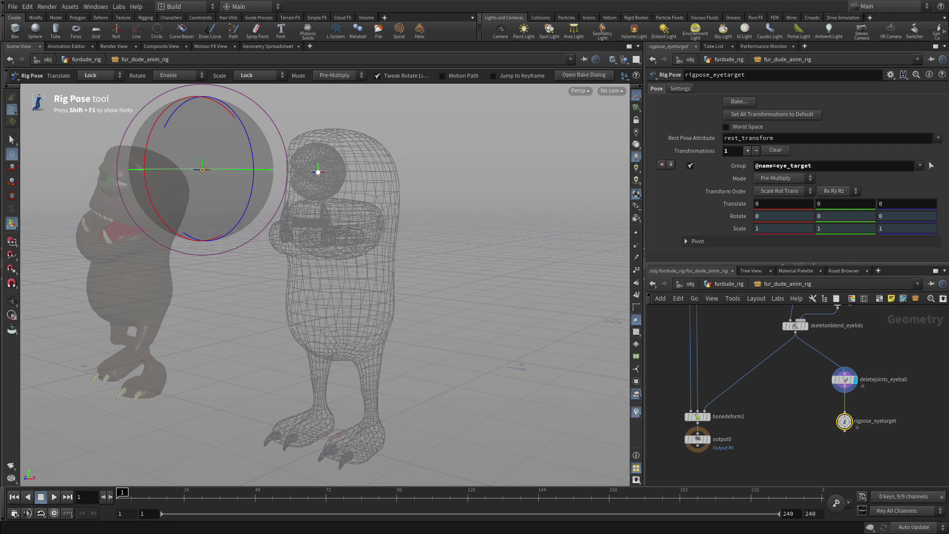
Step: Select bonedeform1 and output0 and move them lower in the network
middle_drag(846, 438, 831, 395)
drag(779, 426, 663, 341)
drag(683, 372, 681, 442)
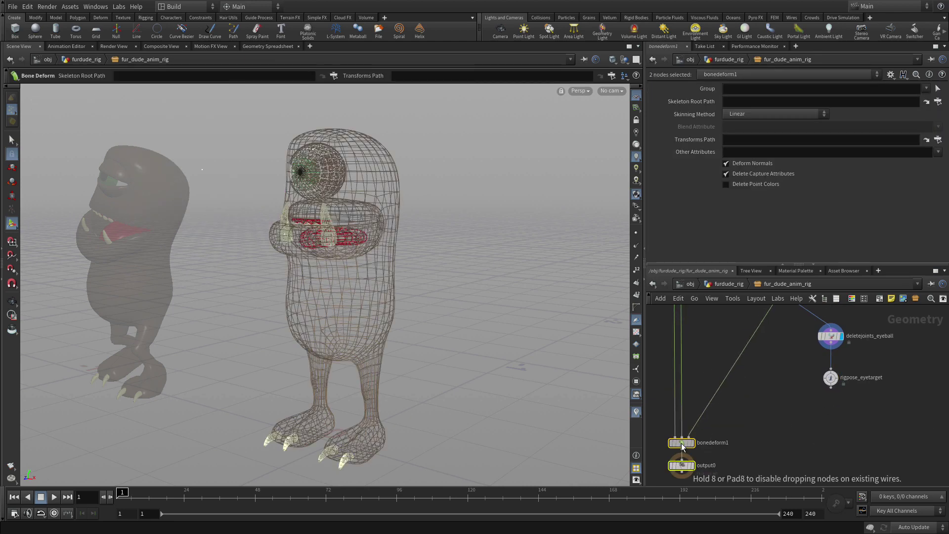
Step: Add a Rig Attribute VOP wired from deletejoints_eyeball and rigpose_eyetarget
click(773, 403)
key(Tab)
text(r)
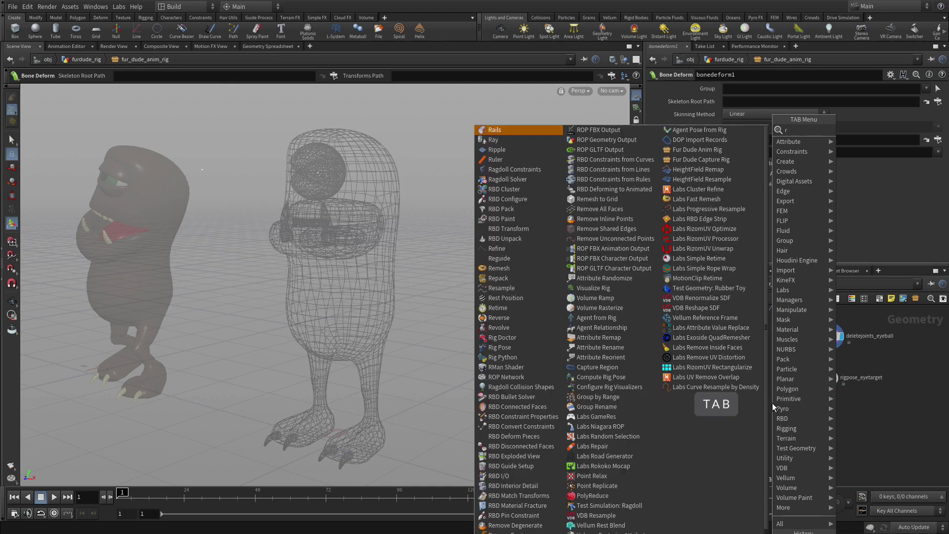
text(ig a)
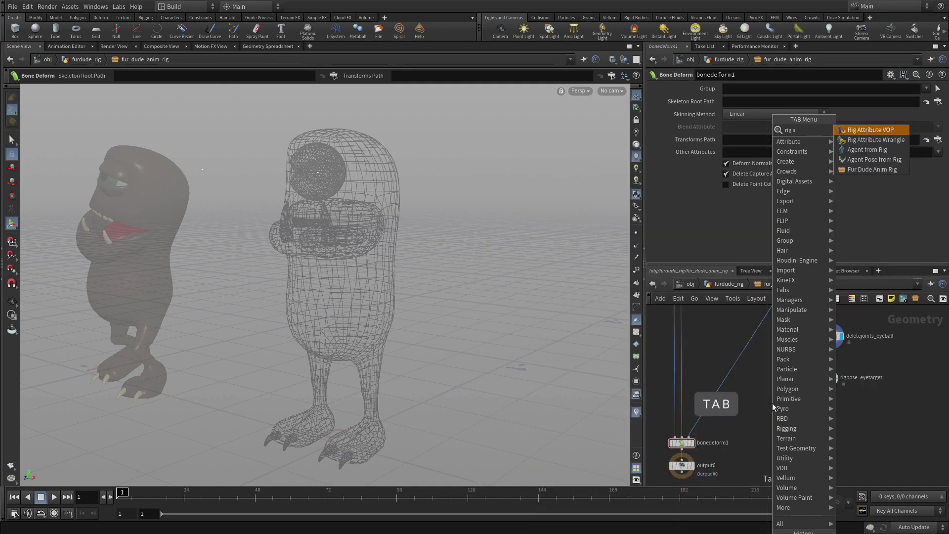
key(Return)
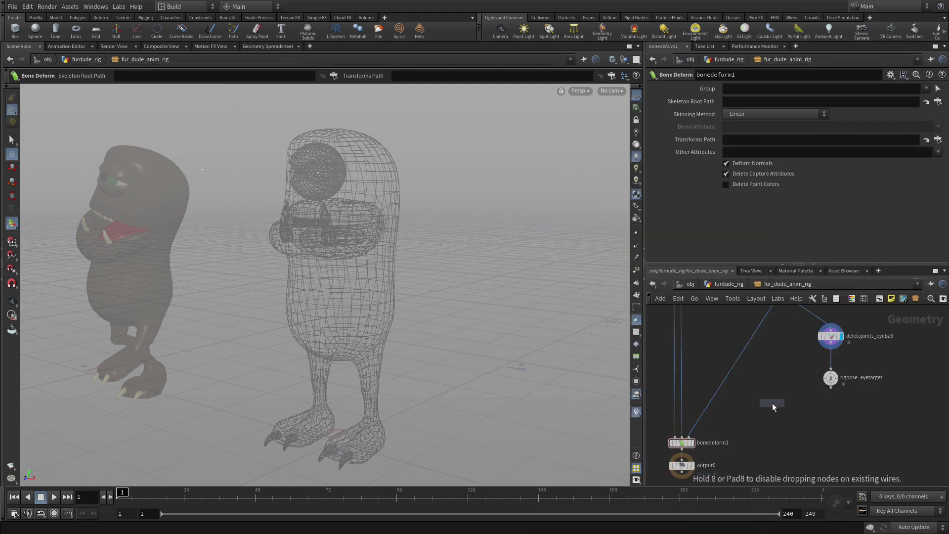
click(786, 428)
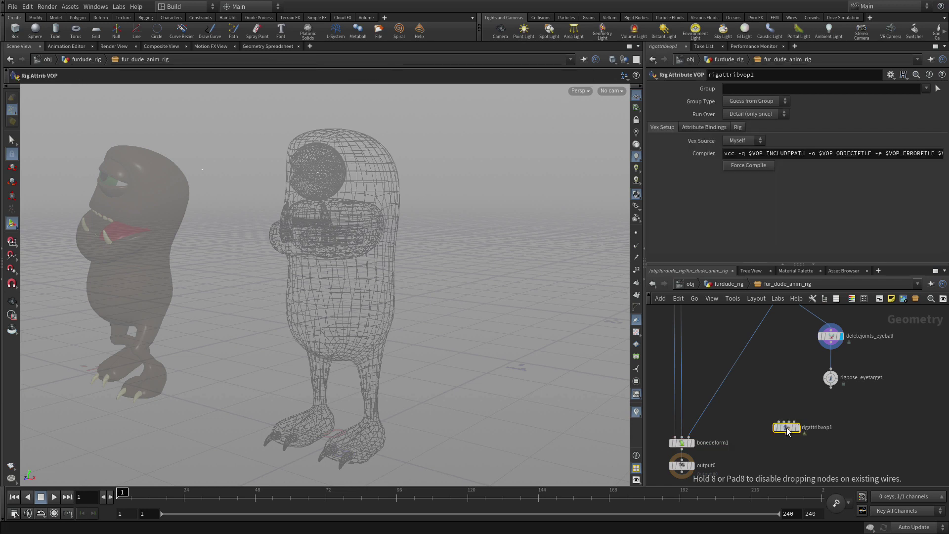
click(830, 347)
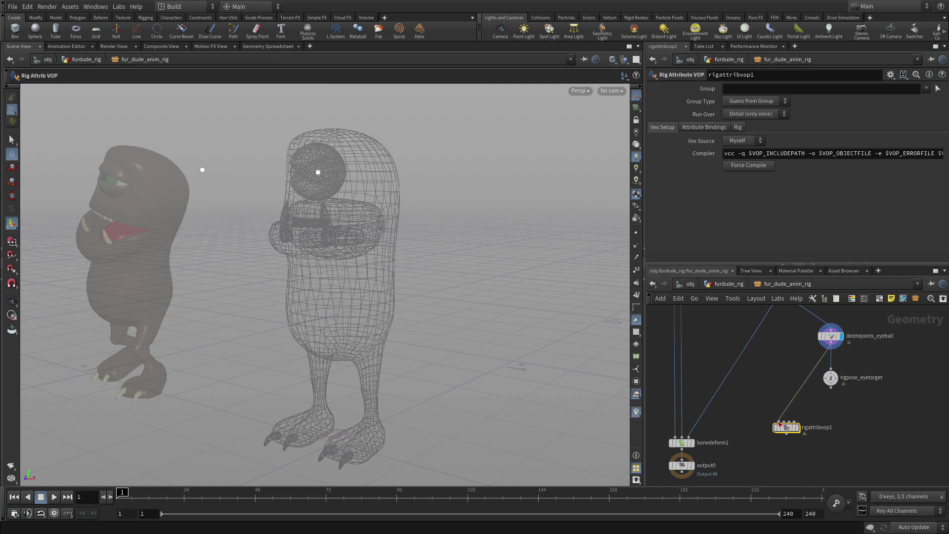
click(779, 424)
click(831, 388)
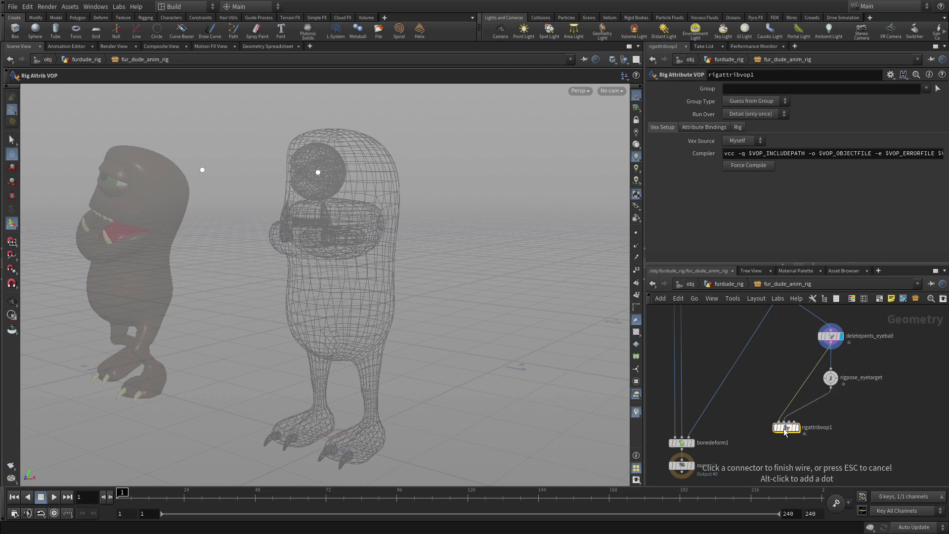
click(786, 428)
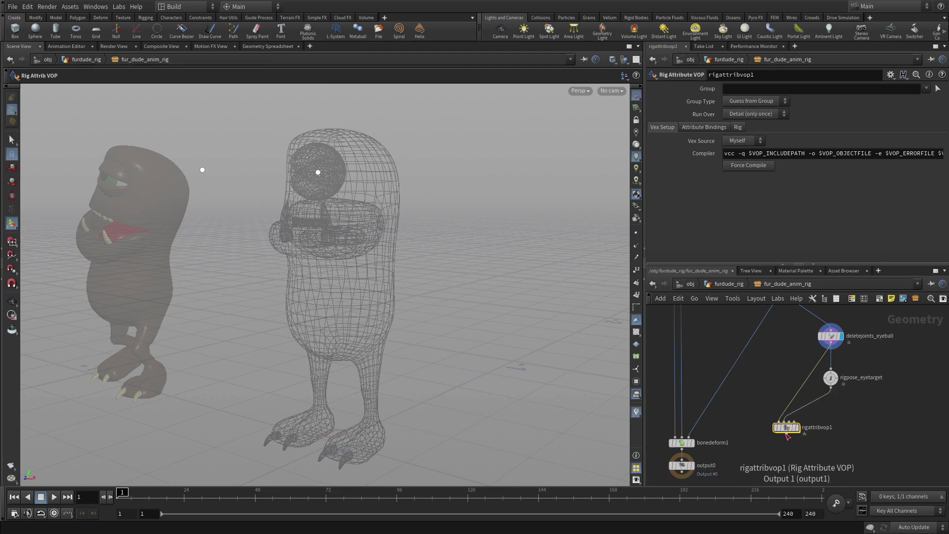
Step: Pick a Skeleton Blend node from the node search list
mouse_move(773, 430)
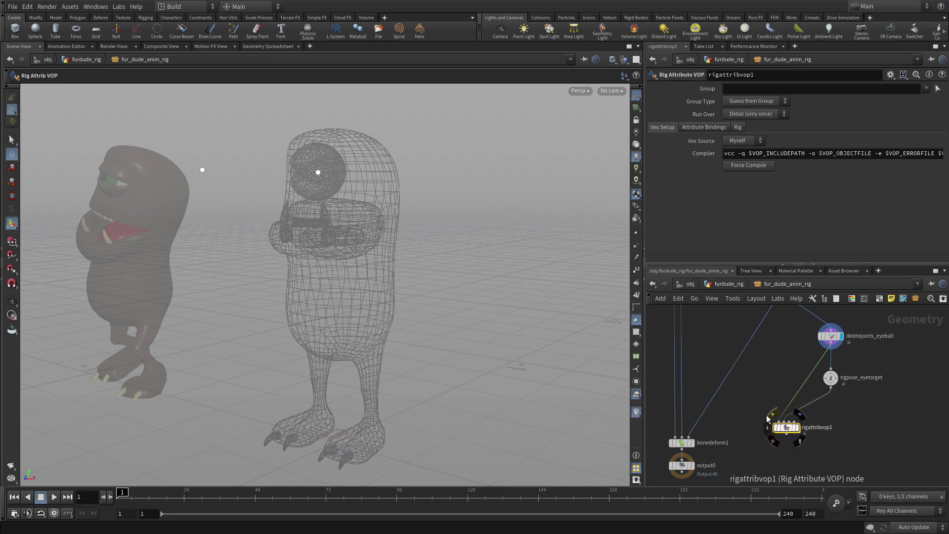
key(Tab)
text(s)
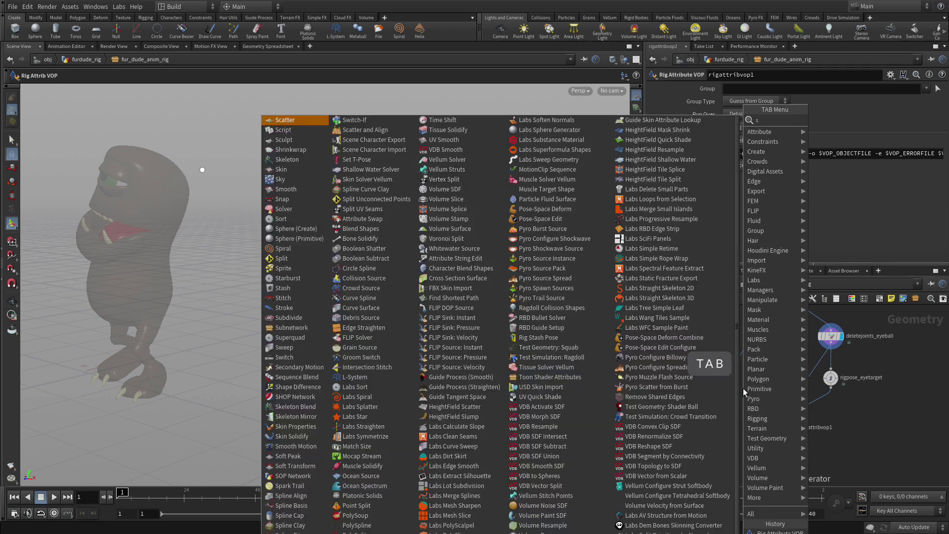
text(kele)
key(Down)
key(Return)
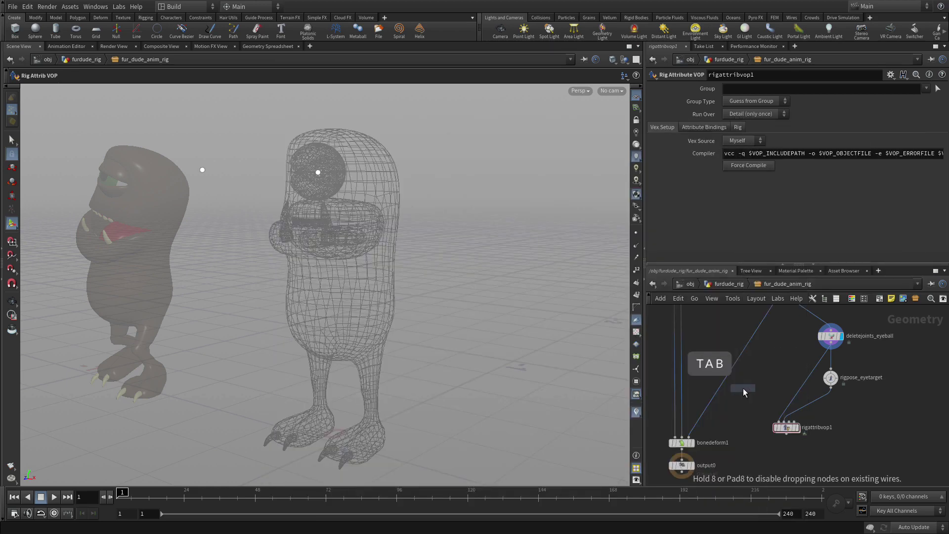
Step: Place the Skeleton Blend node and rename it skeletonblend_eyeball
click(713, 403)
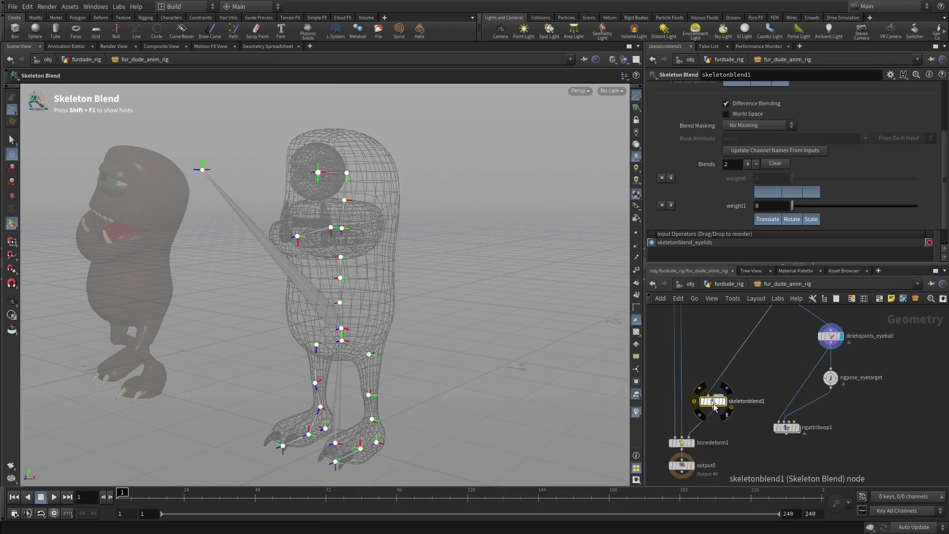
double_click(743, 401)
key(BackSpace)
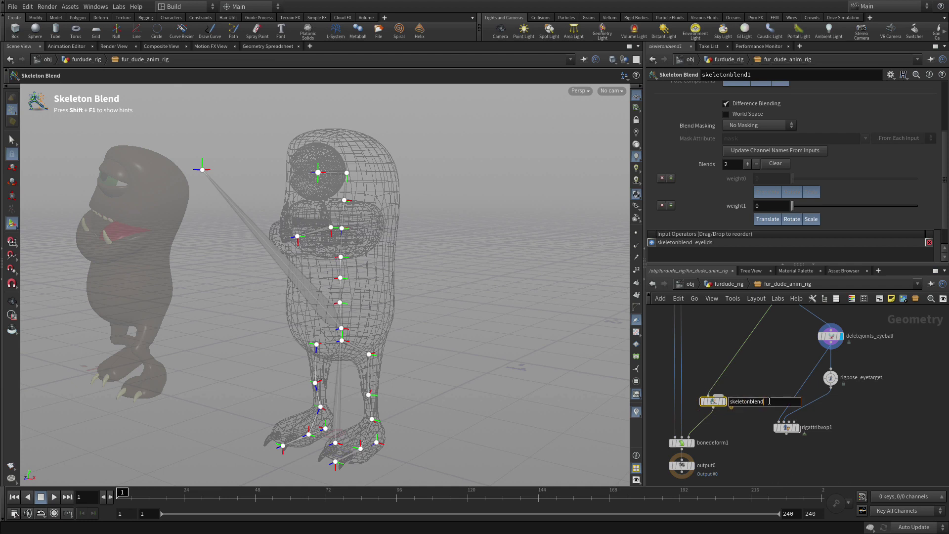
text(_eyeball)
key(Return)
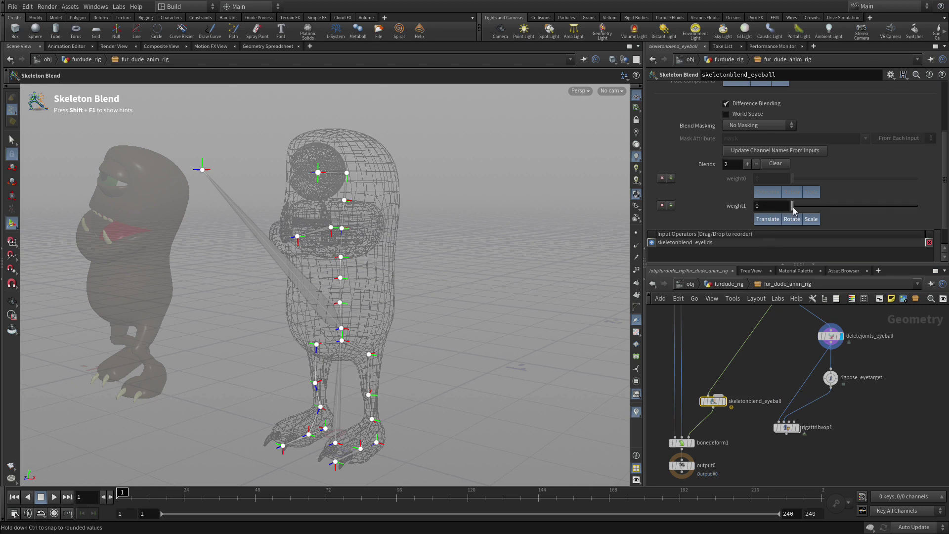
Step: Set weight1 to 1 with World Space on, wire in rigattribvop1, and display bonedeform1
drag(792, 206, 920, 220)
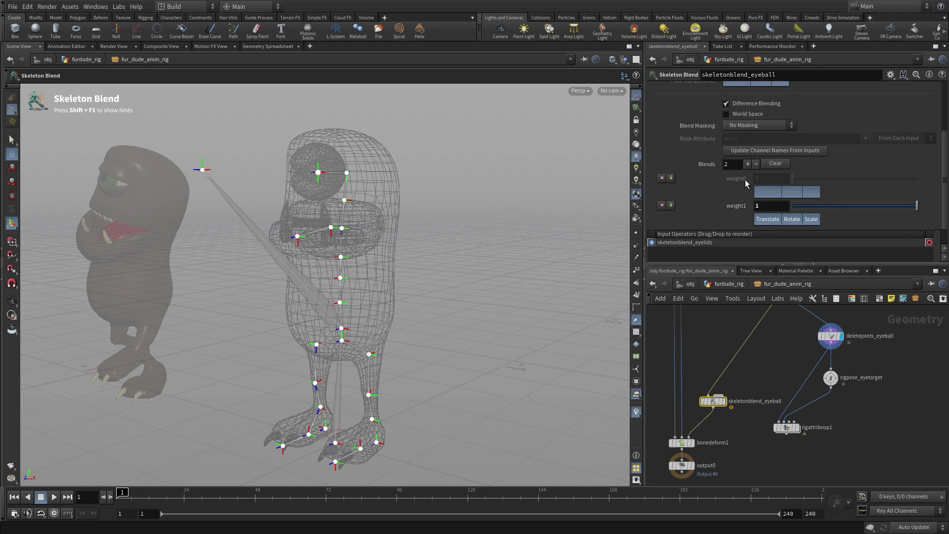
click(726, 114)
click(786, 434)
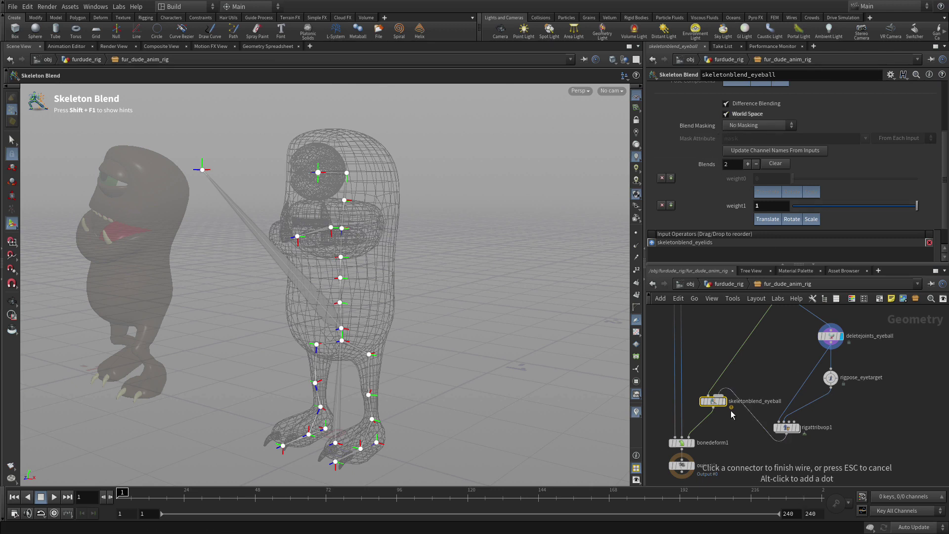
click(723, 401)
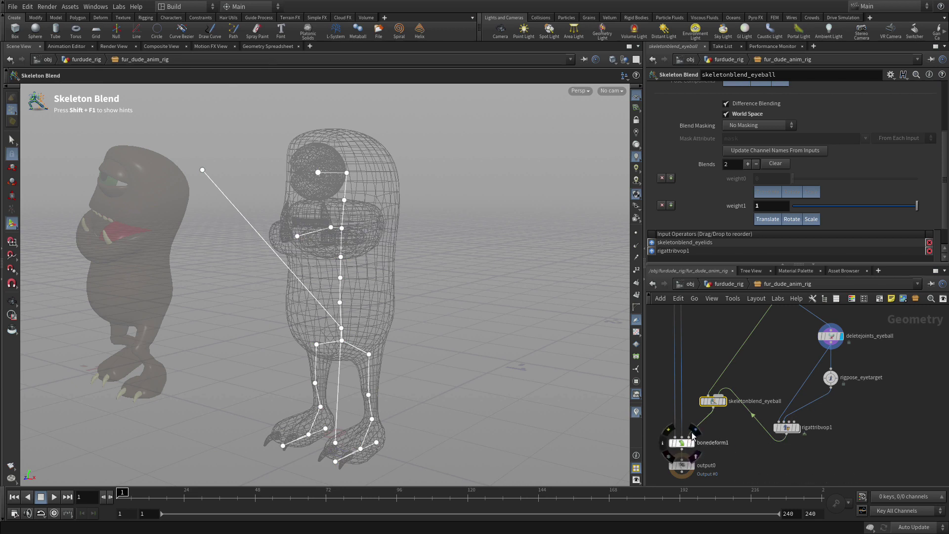
click(696, 432)
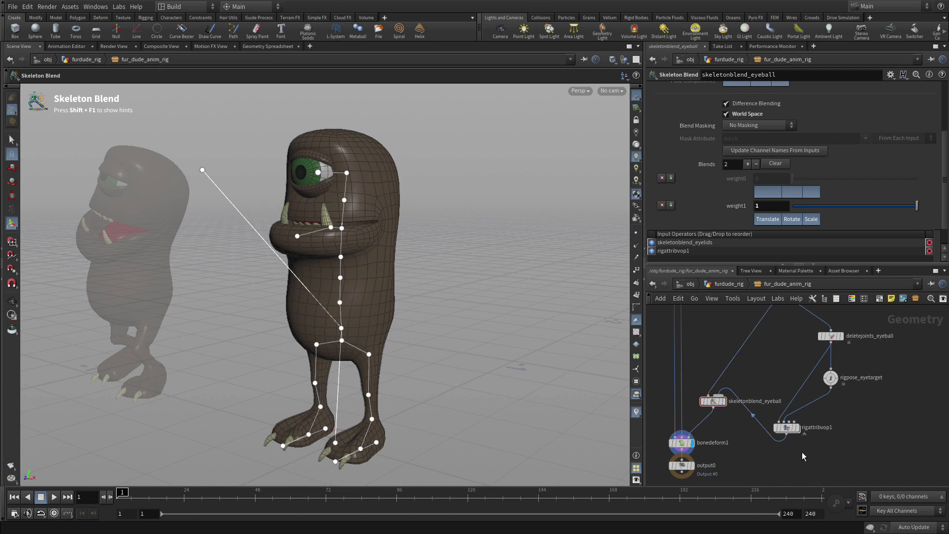
Step: Inside rigattribvop1, add eyeball and eye_target transform nodes plus an eyeball_set node
double_click(787, 428)
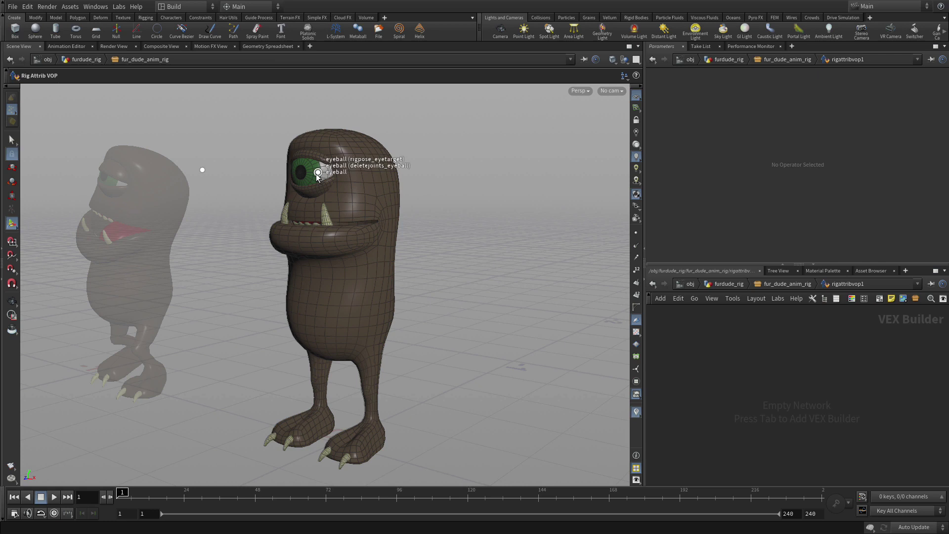
drag(317, 177, 675, 336)
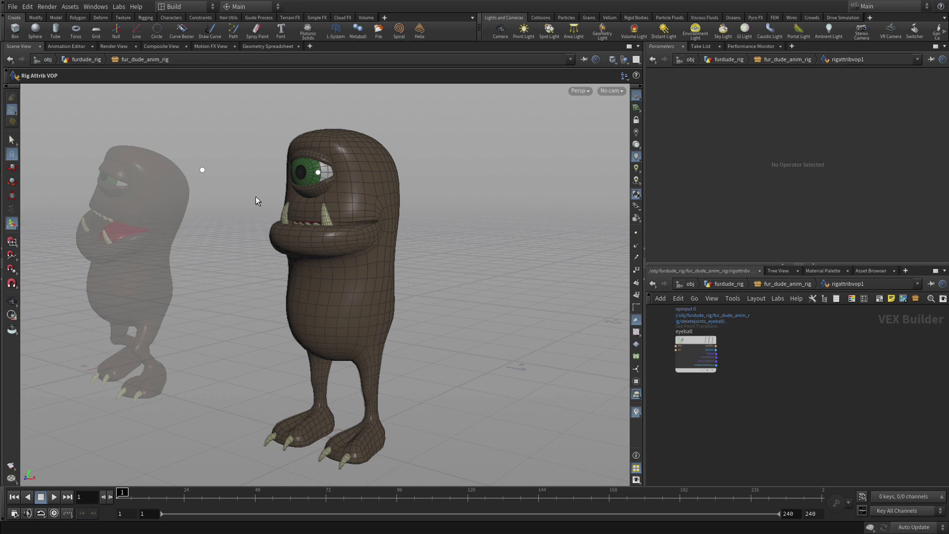
click(203, 170)
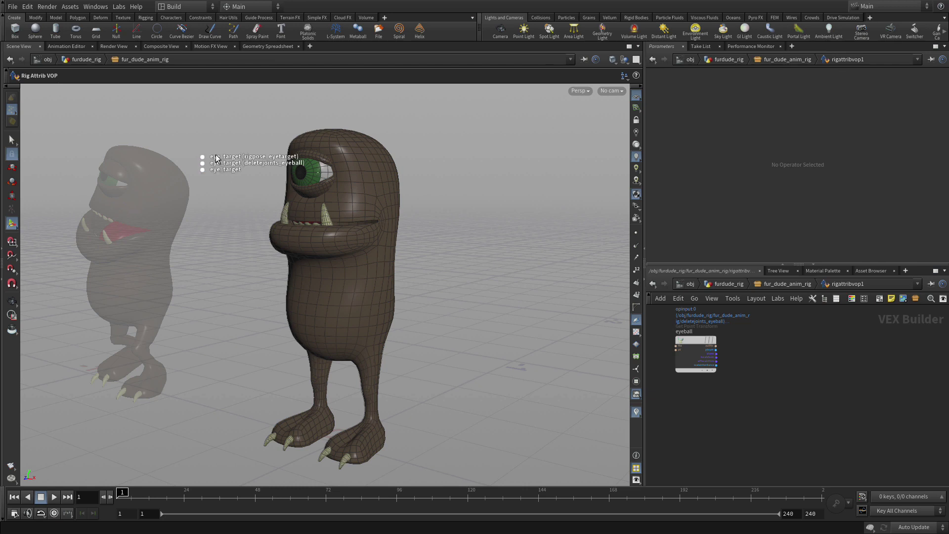
click(214, 160)
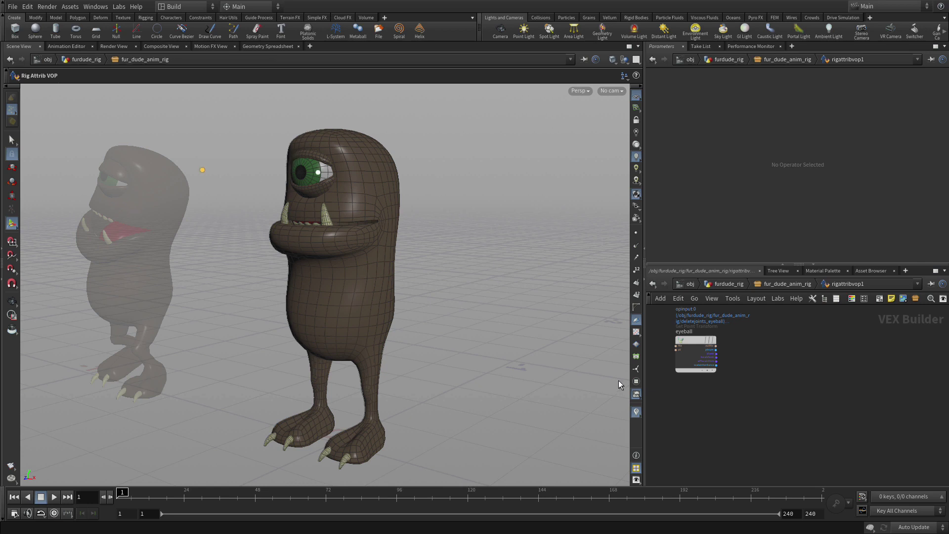
click(680, 415)
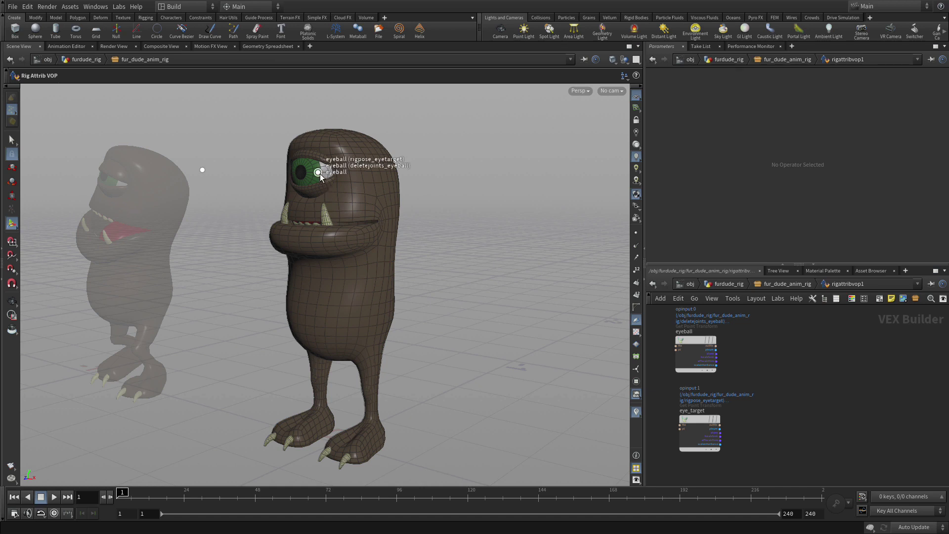
mouse_move(320, 177)
drag(328, 176, 844, 368)
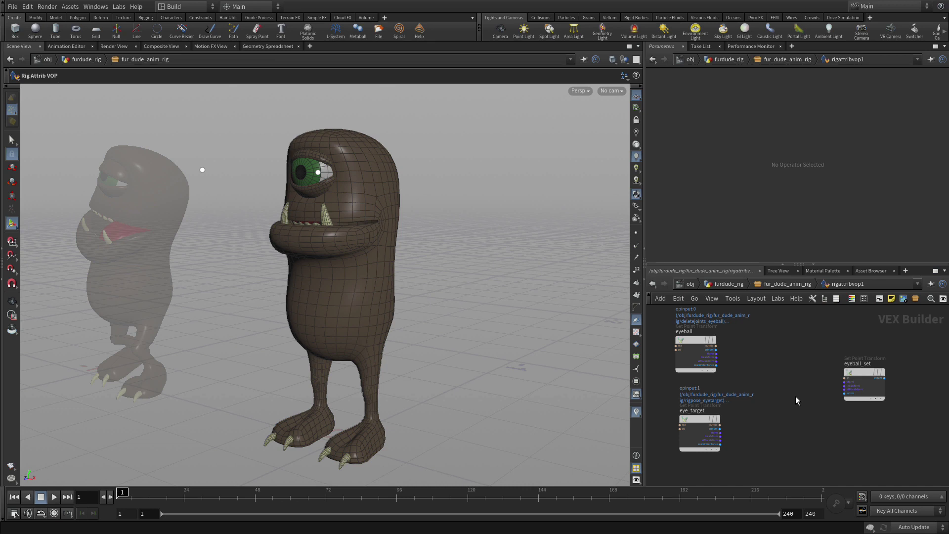
Step: Add a lookat1 node taking the eyeball transform as from and eye_target as to
key(Tab)
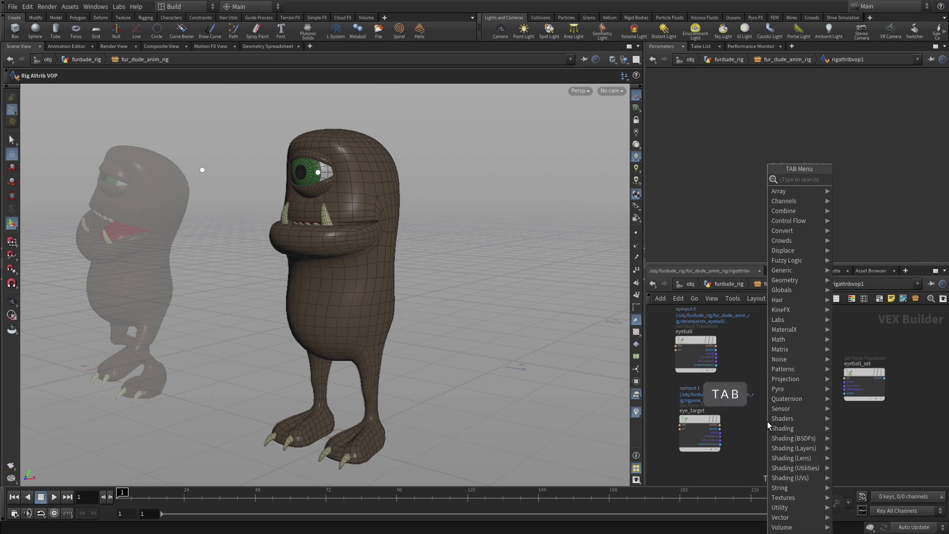
text(looka)
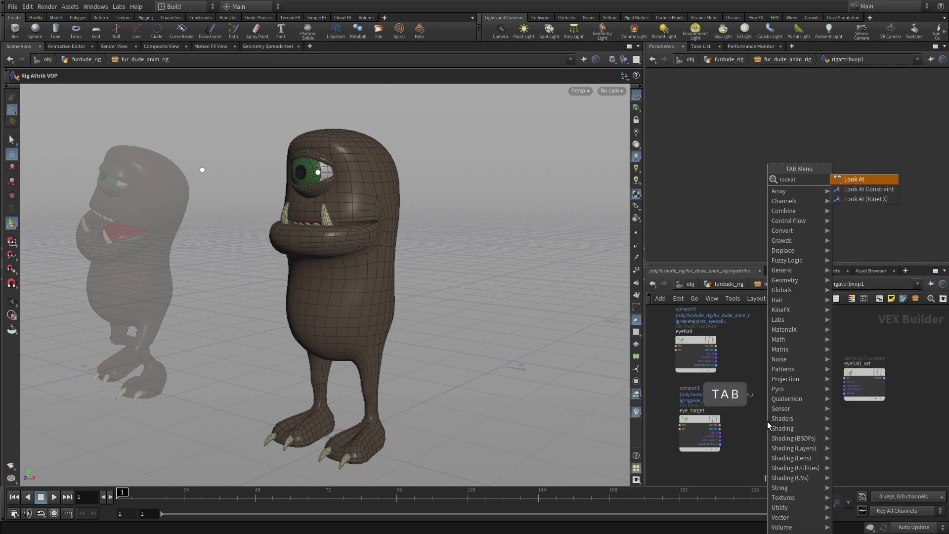
text(t)
key(Down)
key(Down)
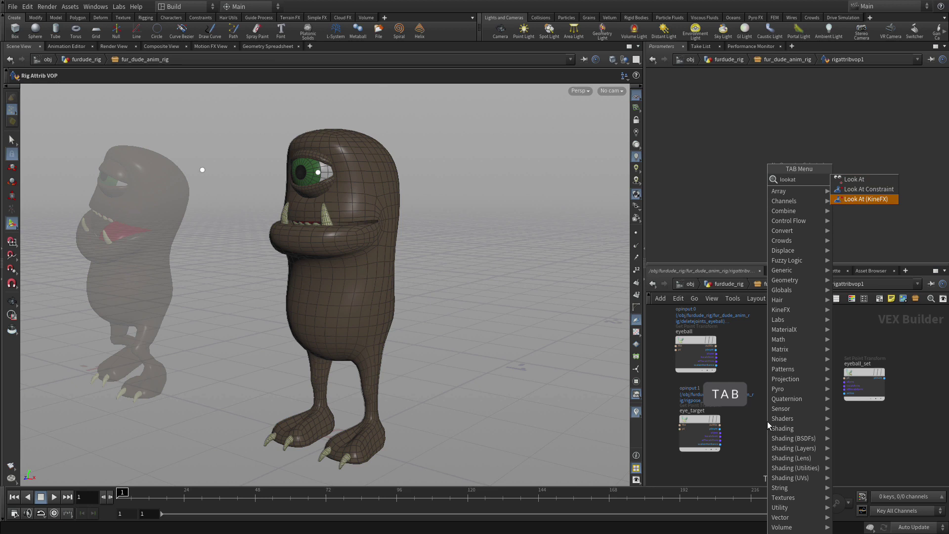
key(Return)
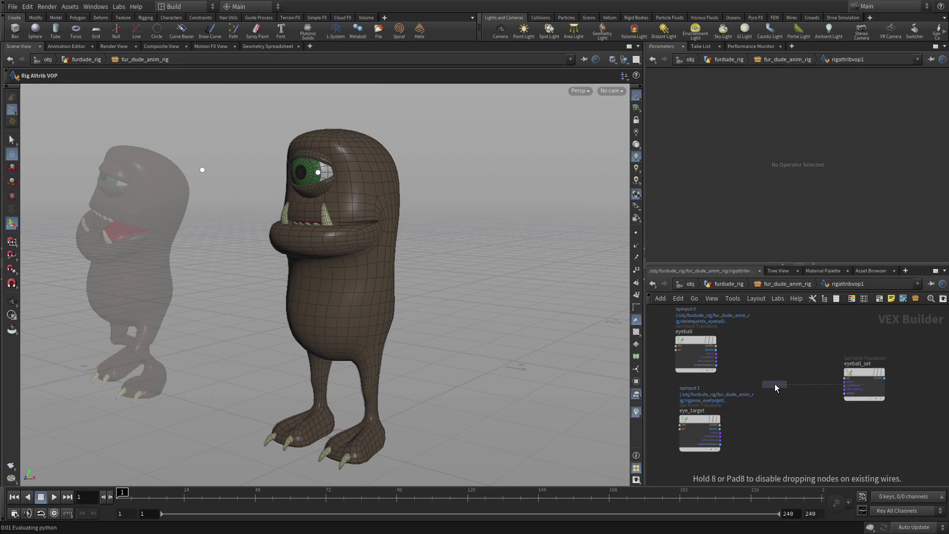
click(775, 384)
right_drag(795, 420, 808, 413)
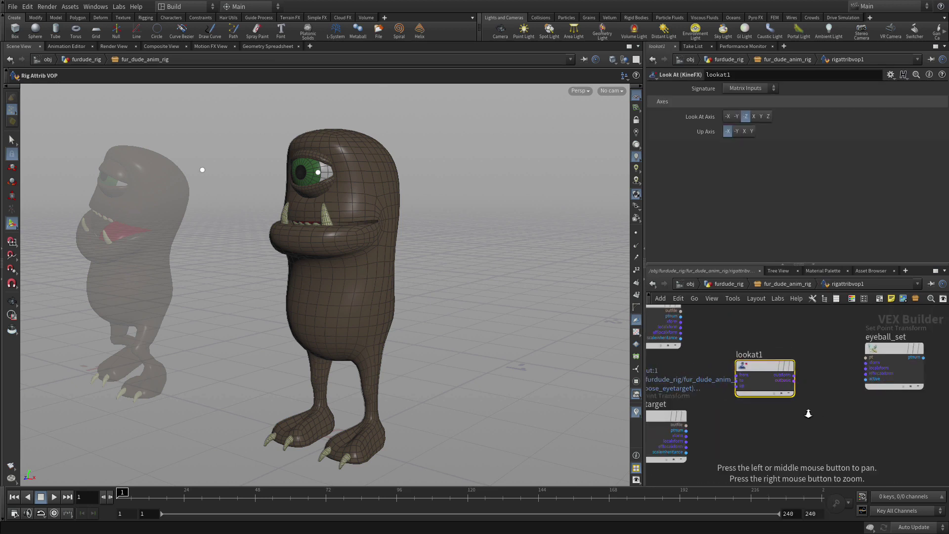
click(680, 321)
click(736, 375)
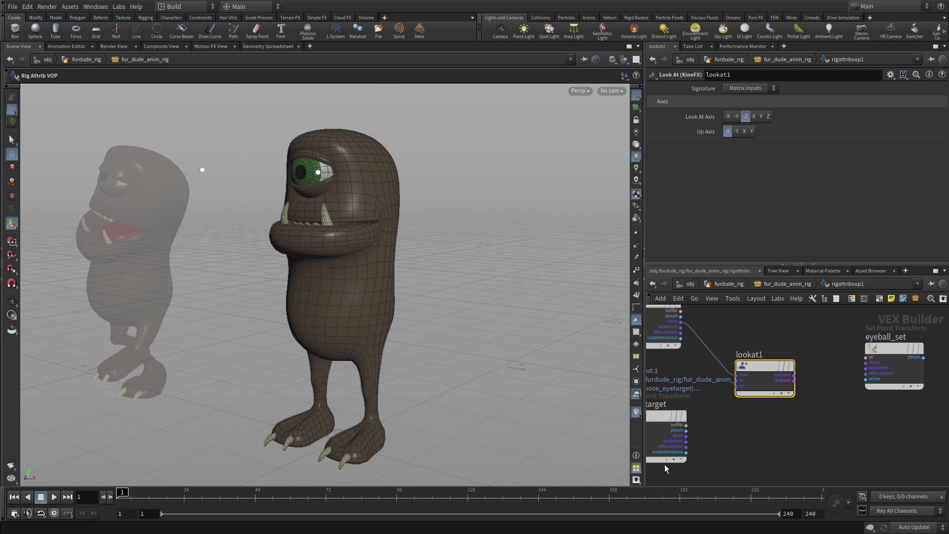
click(685, 435)
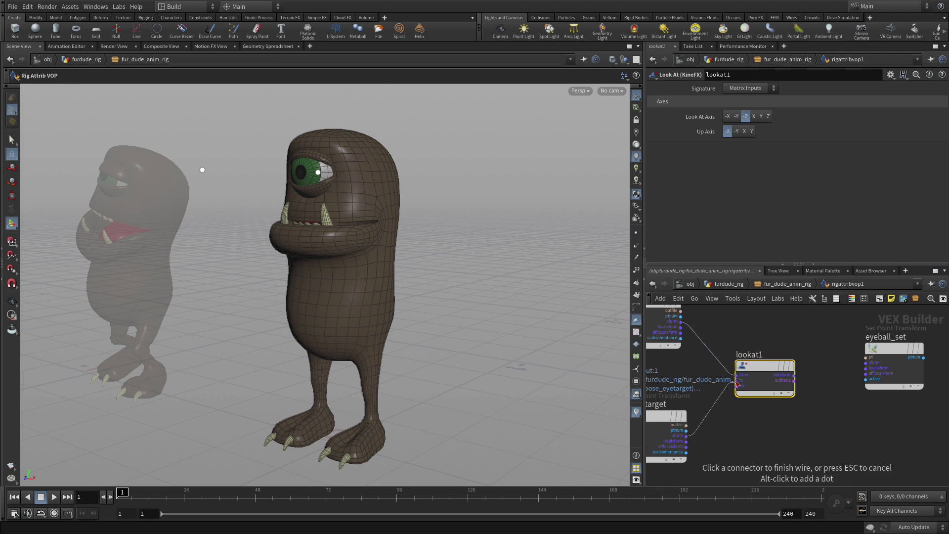
click(736, 381)
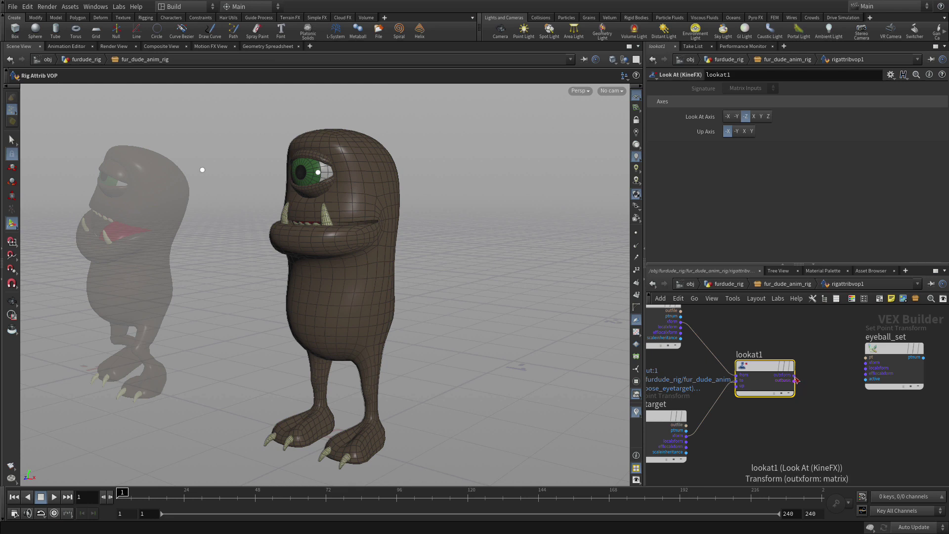
Step: Wire lookat1 into eyeball_set's xform and set Look At Axis to Z
click(794, 375)
click(864, 363)
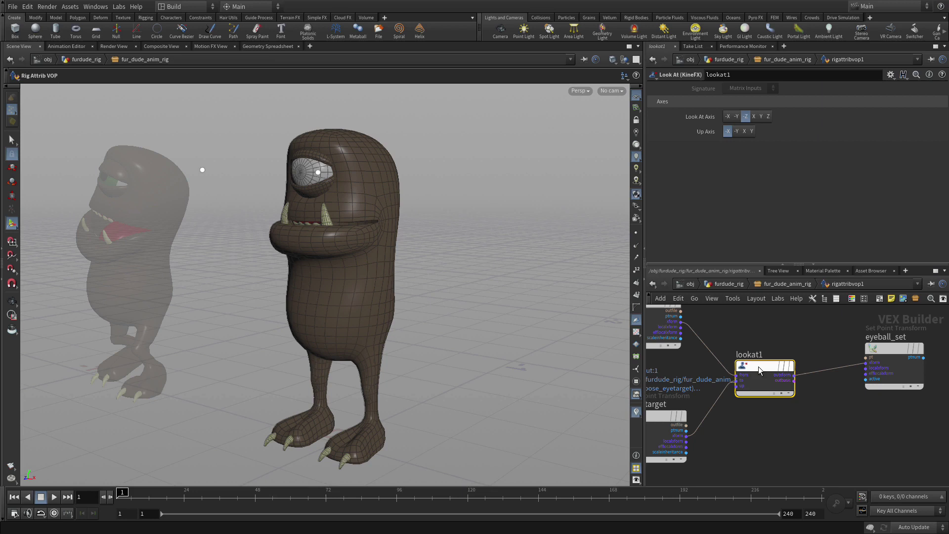
click(767, 116)
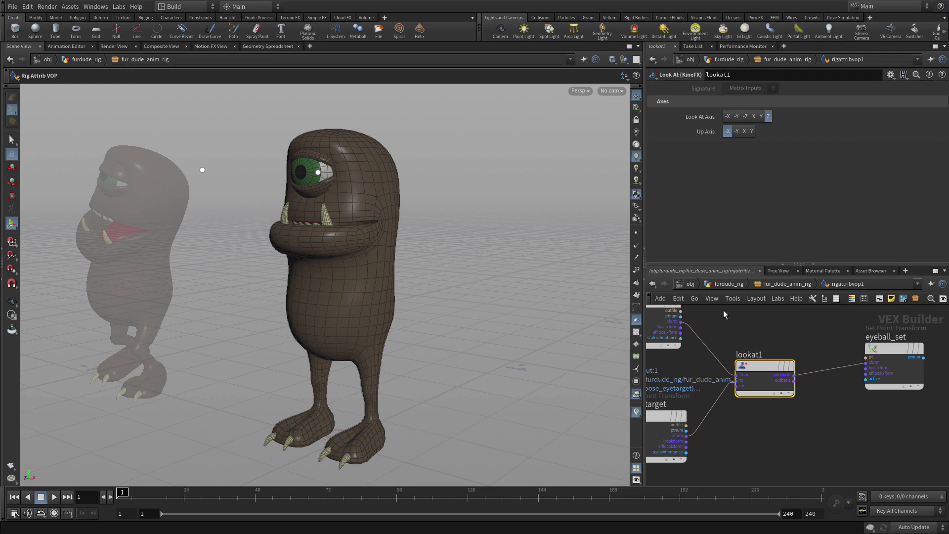
Step: Move eye_target in rigpose_eyetarget to test eye tracking, then revert Translate to 0, 0, 0
click(783, 285)
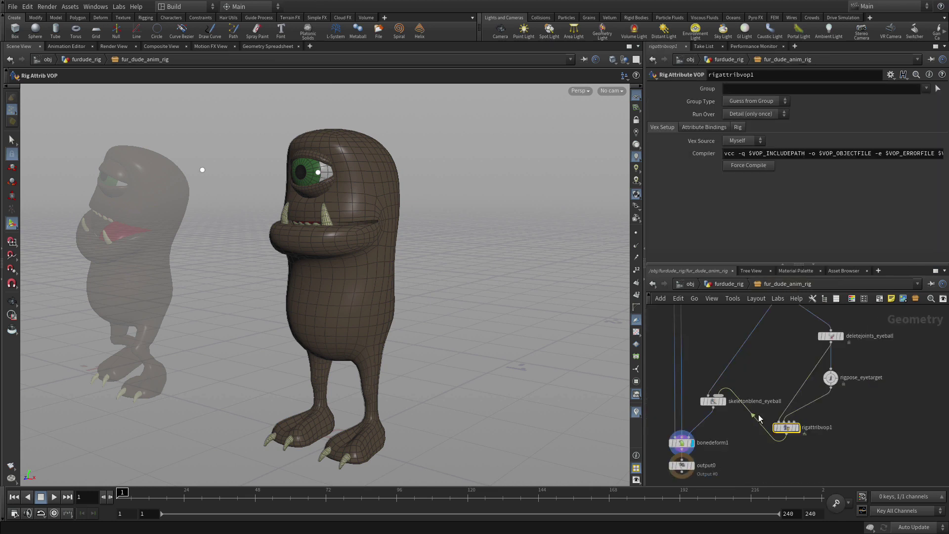
click(830, 378)
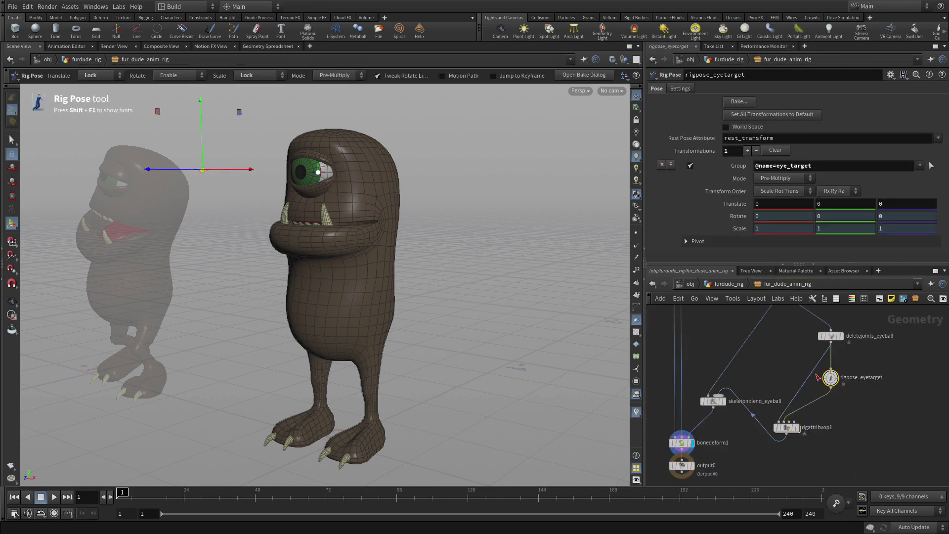
drag(252, 170, 198, 212)
right_click(720, 206)
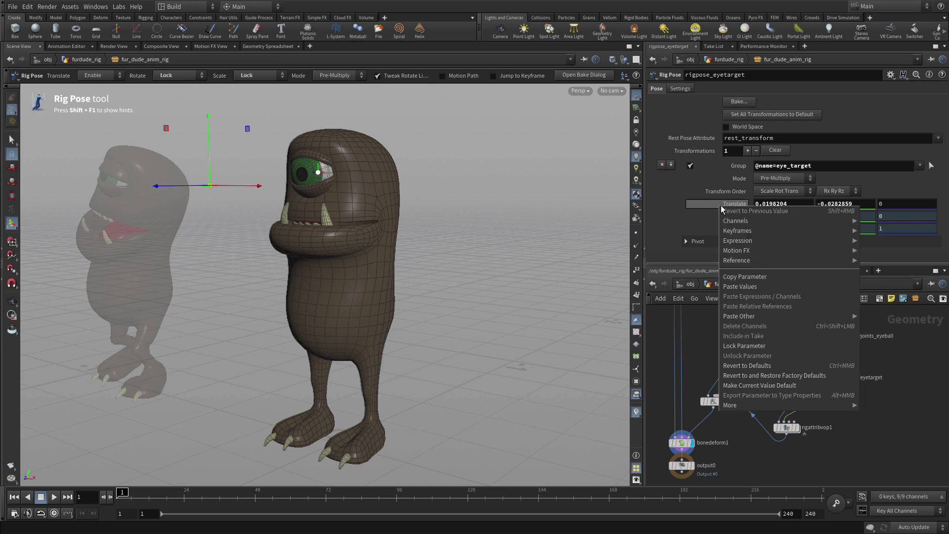
click(746, 365)
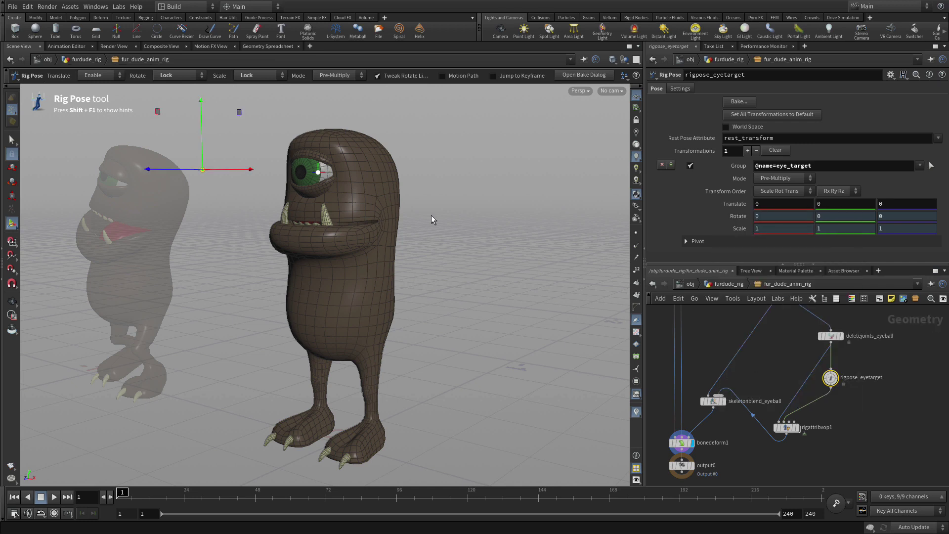
click(880, 423)
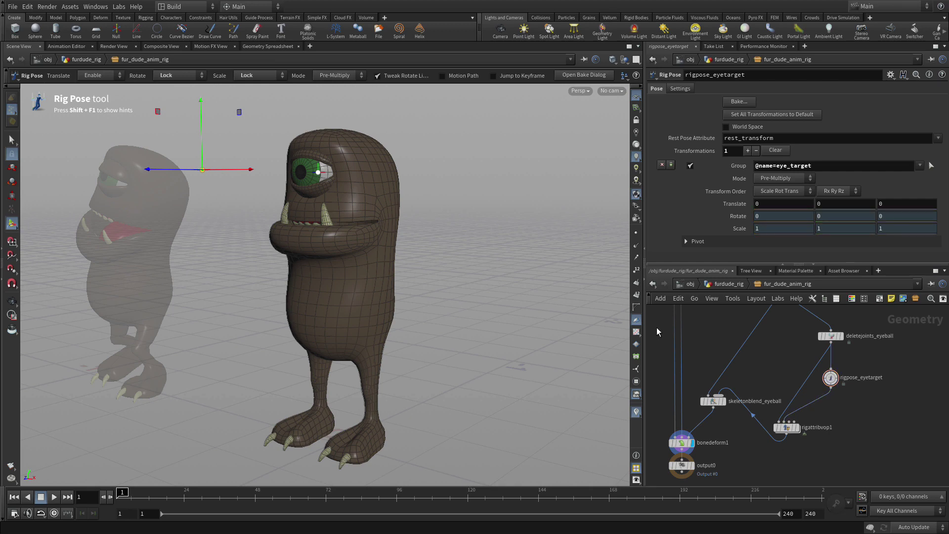
Step: Add an Attach Joint Geo node, attachjointgeo5, under deletejoints_eyeball
key(Tab)
text(atta)
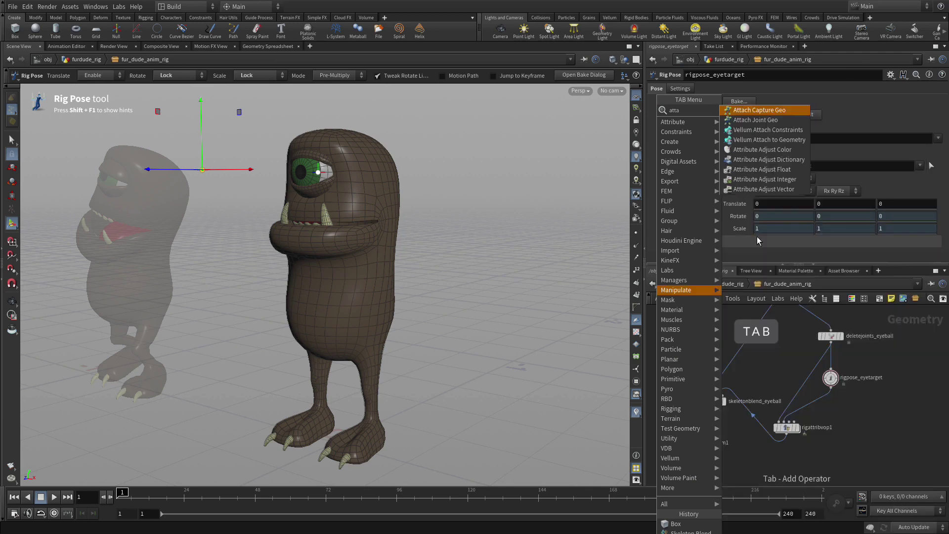
click(782, 120)
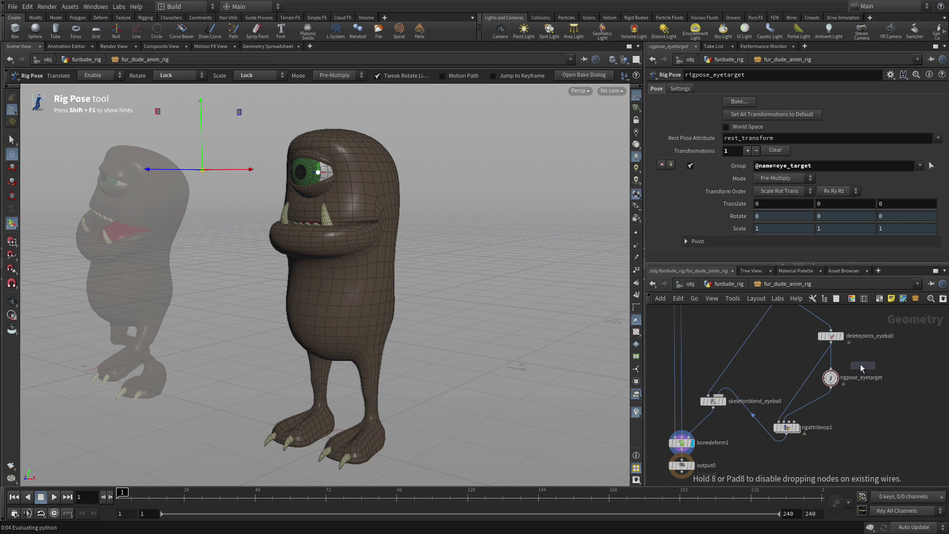
click(833, 366)
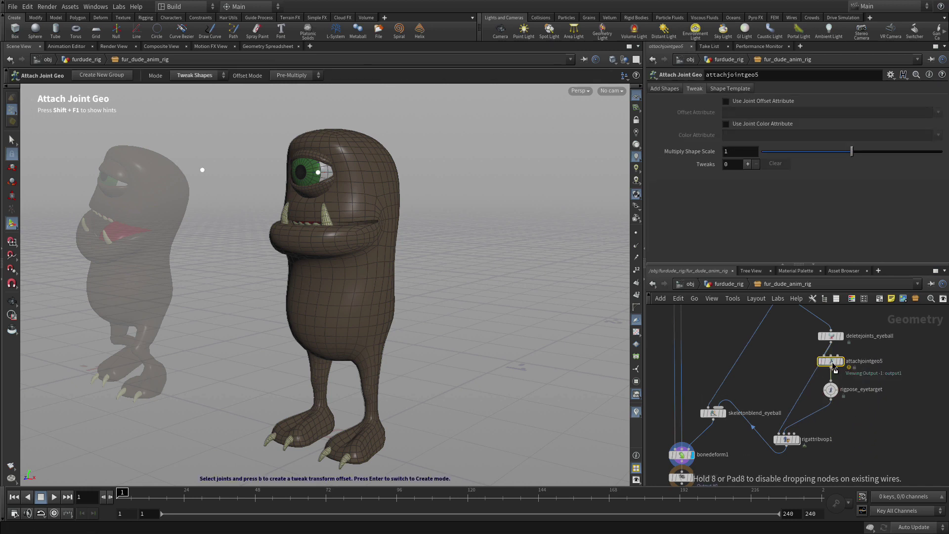
drag(834, 368, 849, 372)
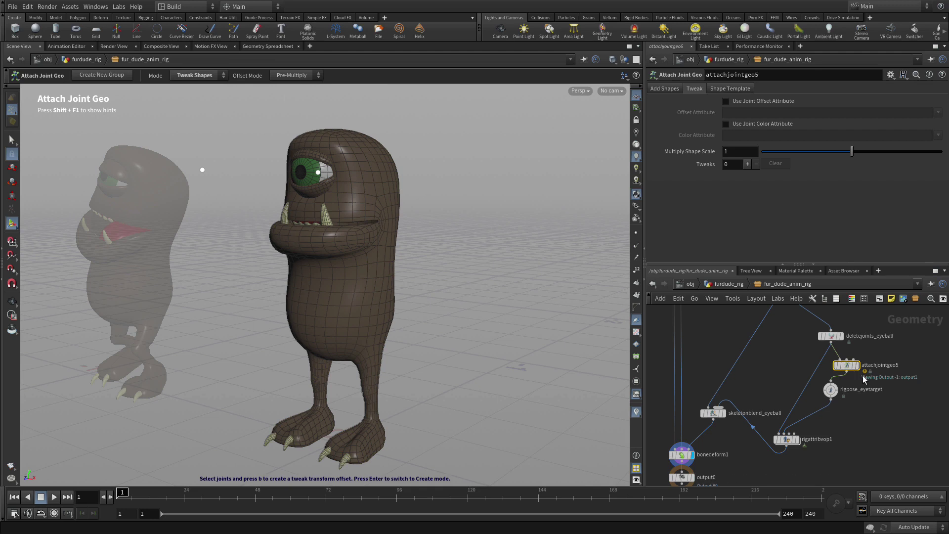
Step: Wire mergepacked1's control shapes into attachjointgeo5's Shape Template input
middle_drag(881, 408, 870, 467)
scroll(860, 434, down, 5)
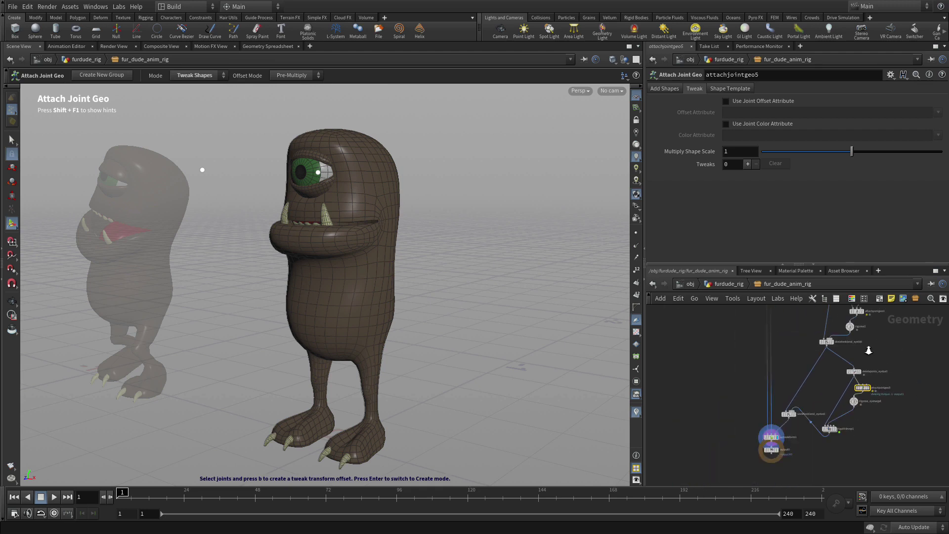
middle_drag(804, 404, 865, 381)
scroll(865, 381, up, 3)
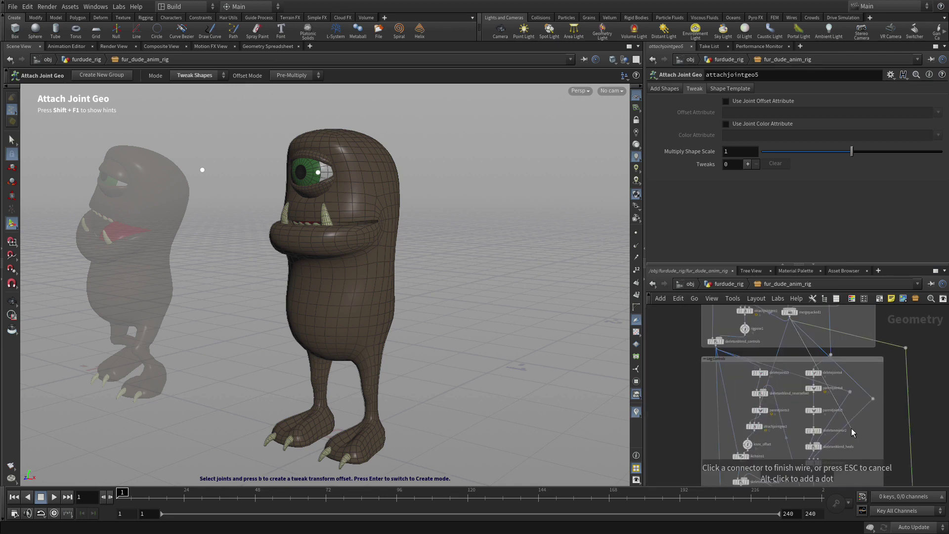
click(794, 321)
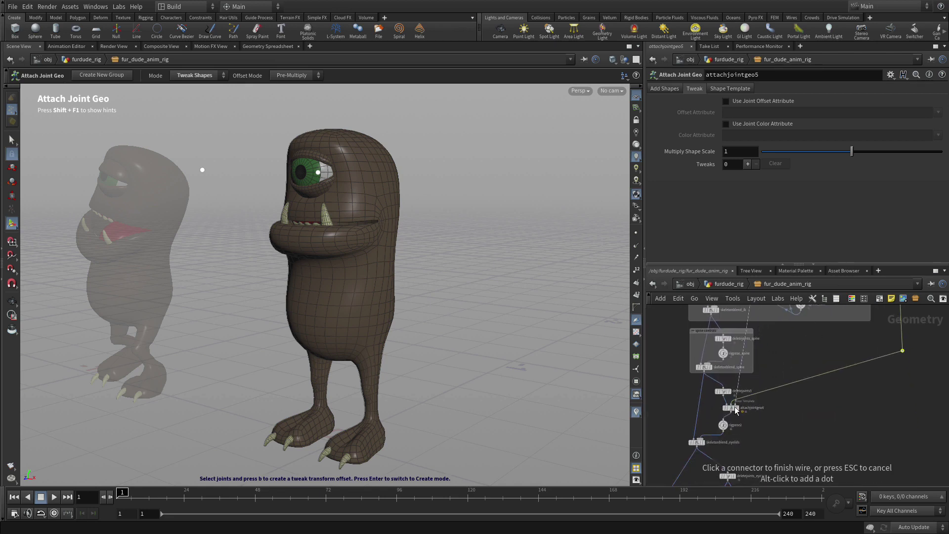
middle_drag(770, 482, 756, 406)
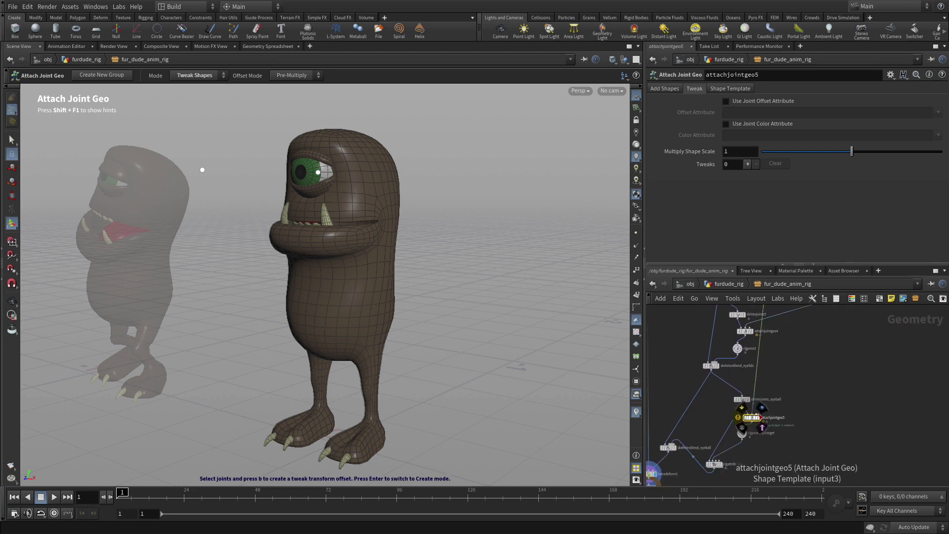
click(760, 418)
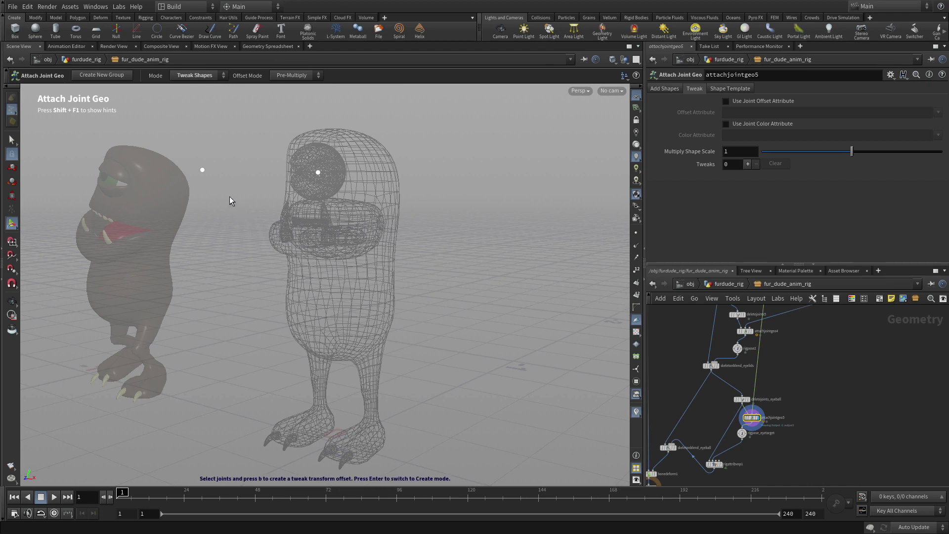
Step: Assign the box_ctrl shape to eye_target in Assign Shapes mode and display output0
click(202, 169)
key(b)
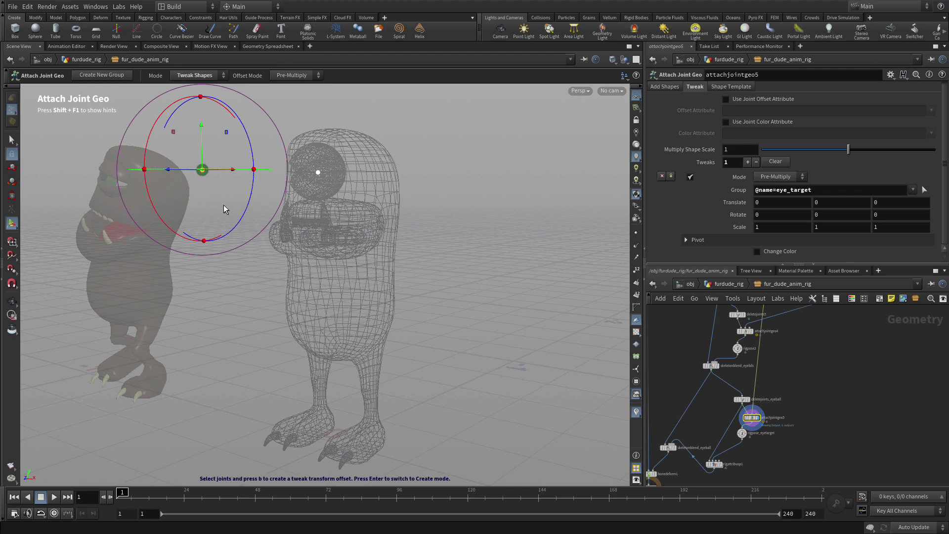
click(194, 75)
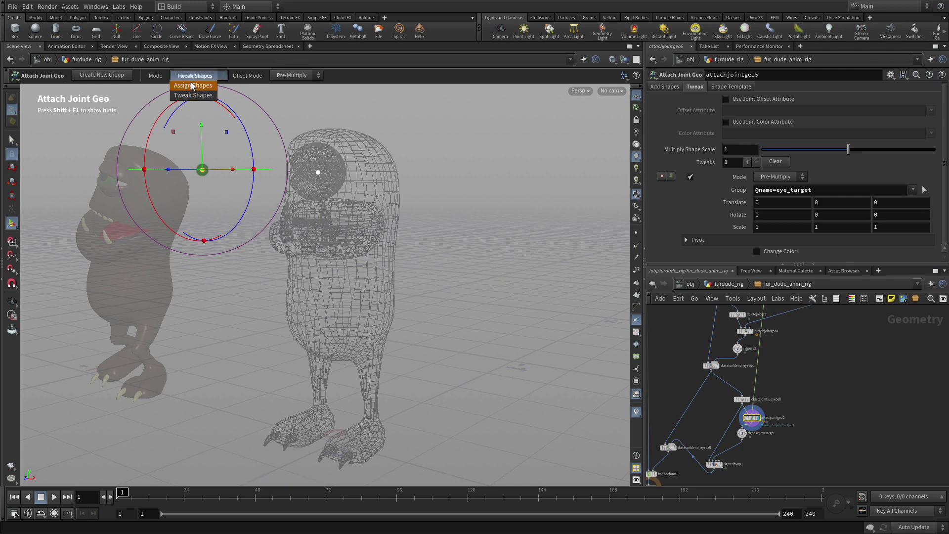
click(192, 86)
key(g)
scroll(234, 183, up, 2)
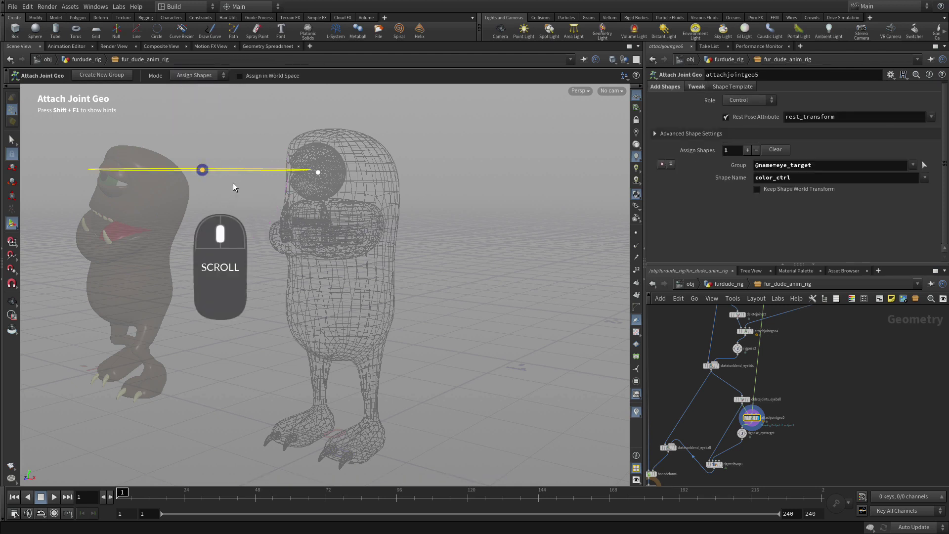
scroll(233, 183, up, 1)
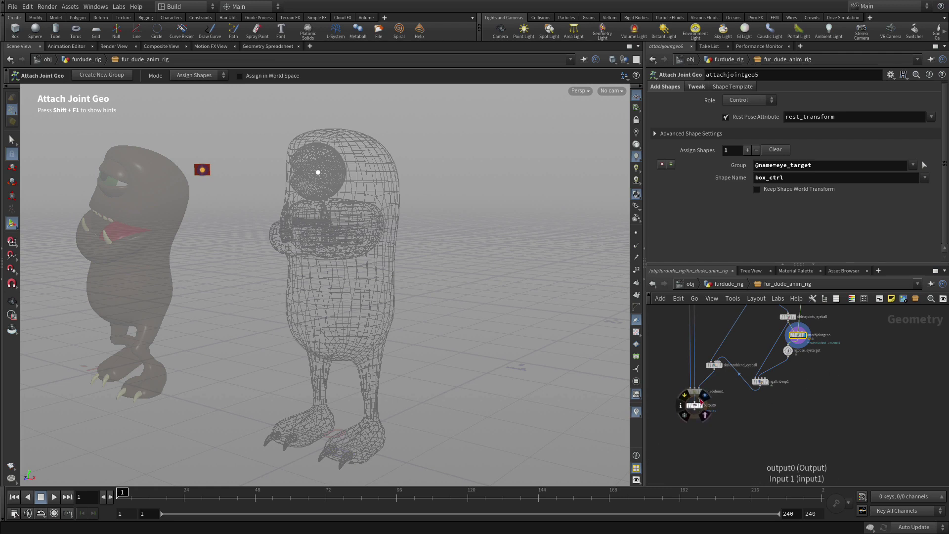
click(704, 395)
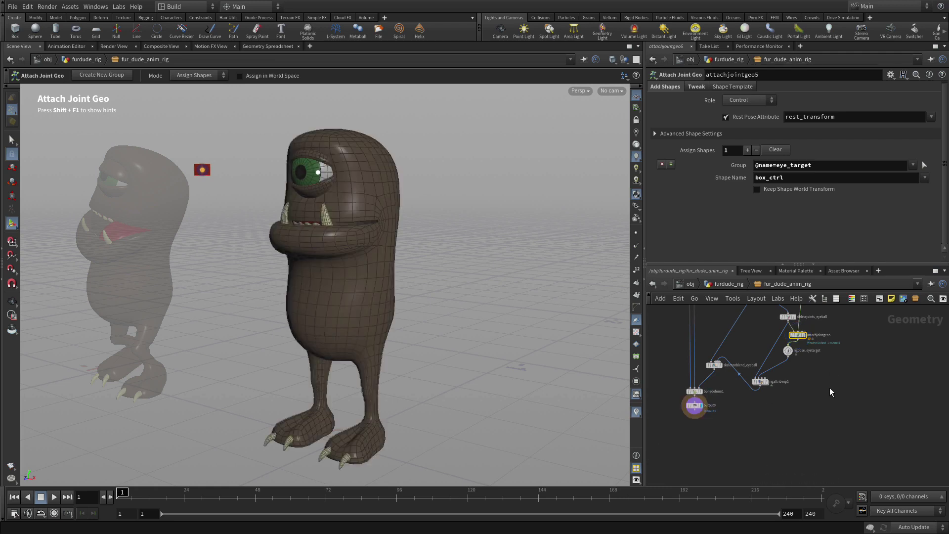
click(788, 350)
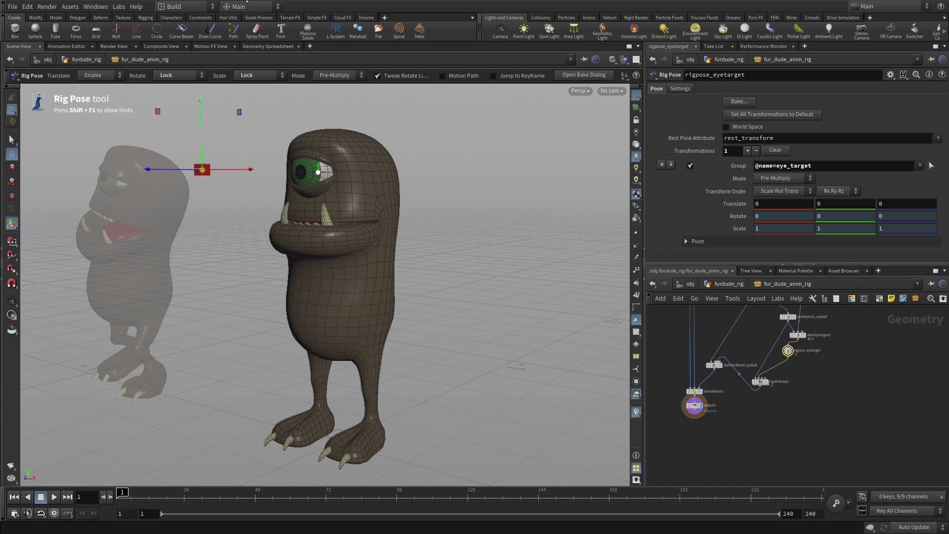
Step: Shift the eyeball-branch nodes and skeletonblend_eyeball up and to the right
scroll(832, 442, down, 5)
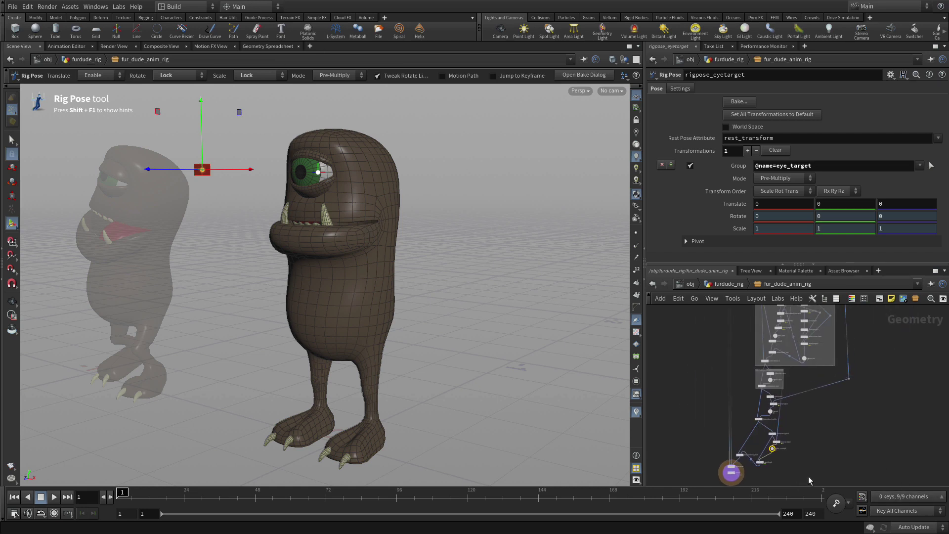
scroll(815, 460, up, 3)
drag(775, 463, 767, 381)
drag(687, 440, 751, 397)
click(772, 431)
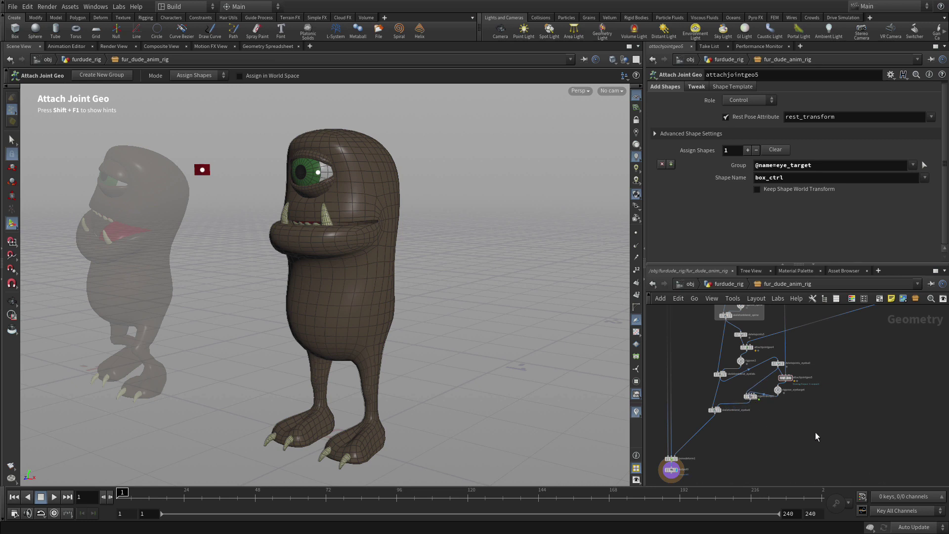
Step: Wrap the nine eye-rig nodes in a network box titled Eye Controls
drag(814, 432, 687, 331)
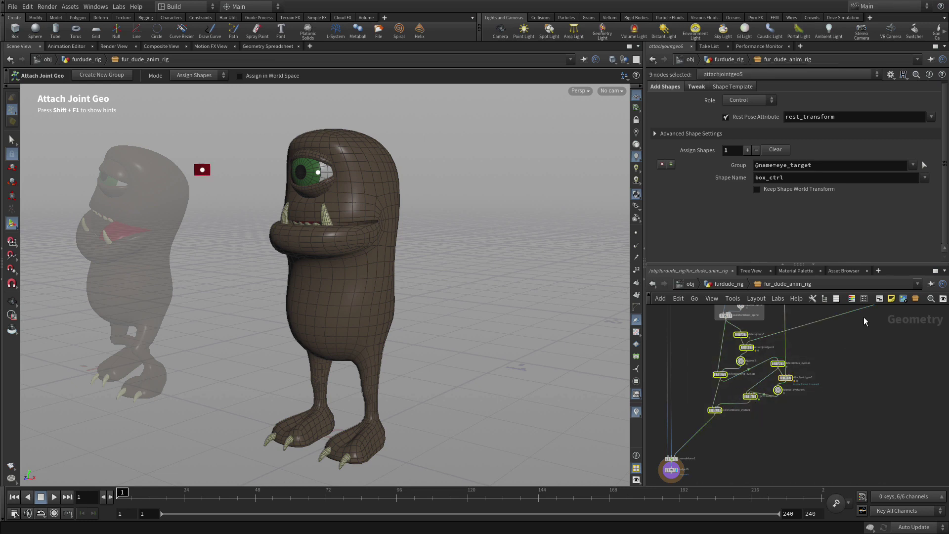
click(879, 300)
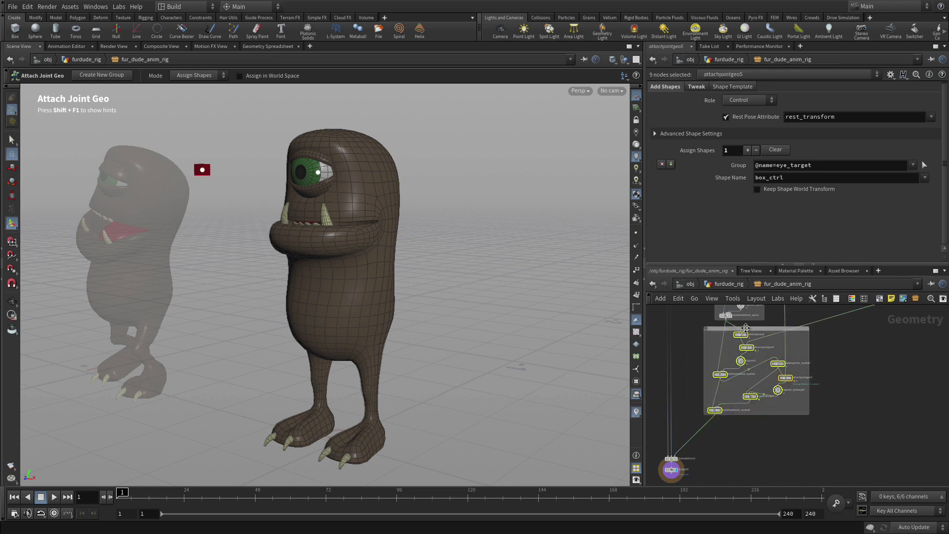
drag(745, 328, 759, 340)
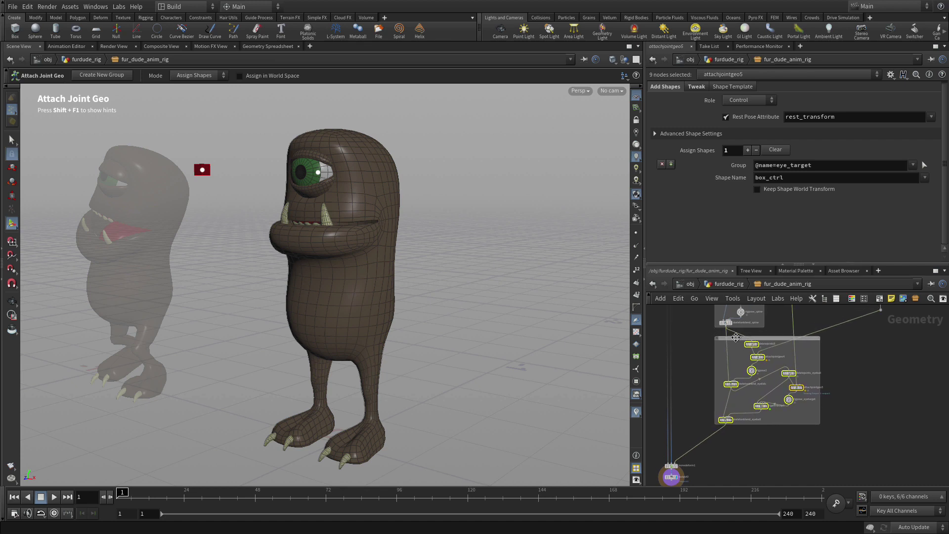
key(space)
right_drag(759, 340, 779, 334)
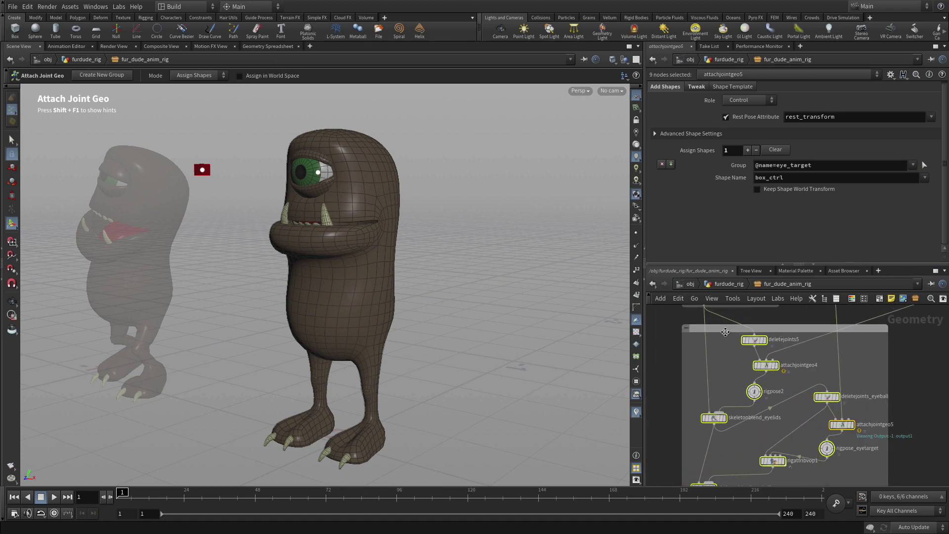
double_click(725, 330)
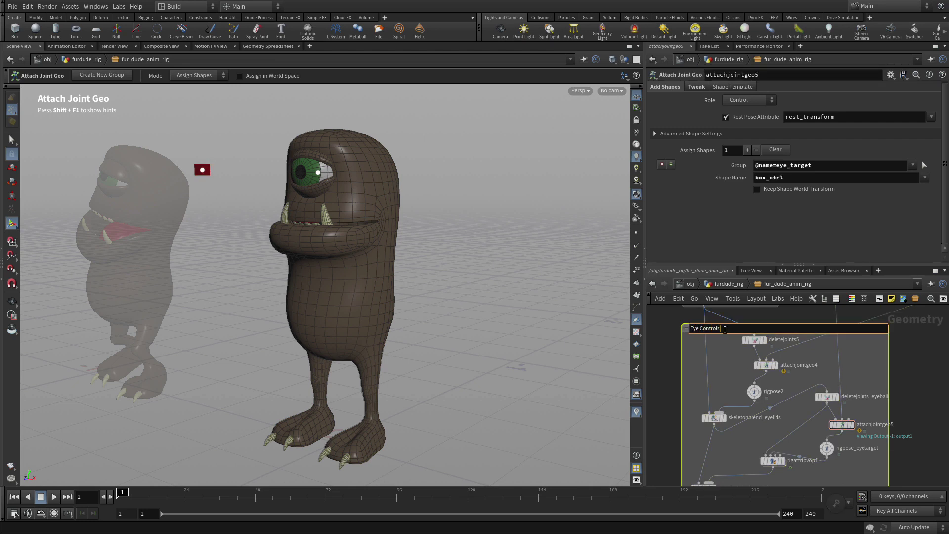
key(Return)
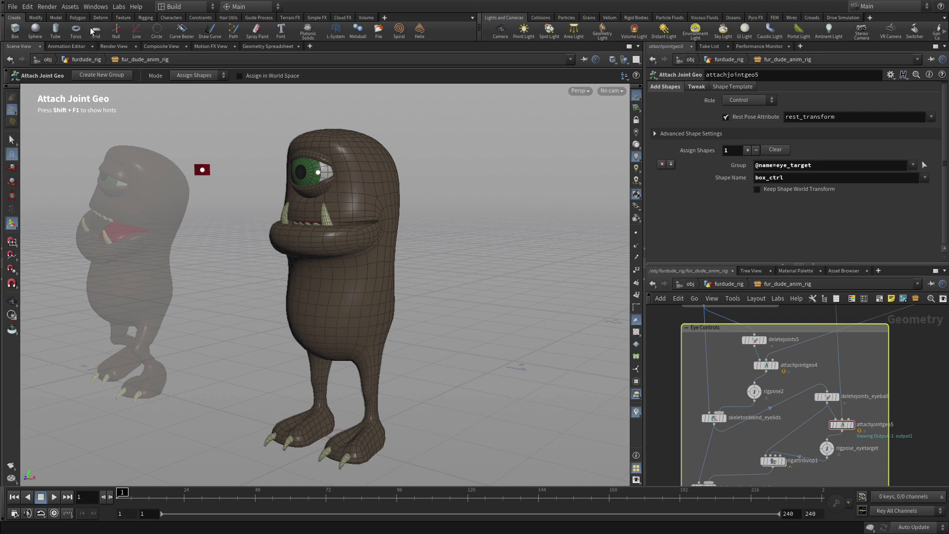
Step: Open the Fur Dude Anim Rig asset properties and rename rigpose2 to rigpose_eyelids
click(69, 7)
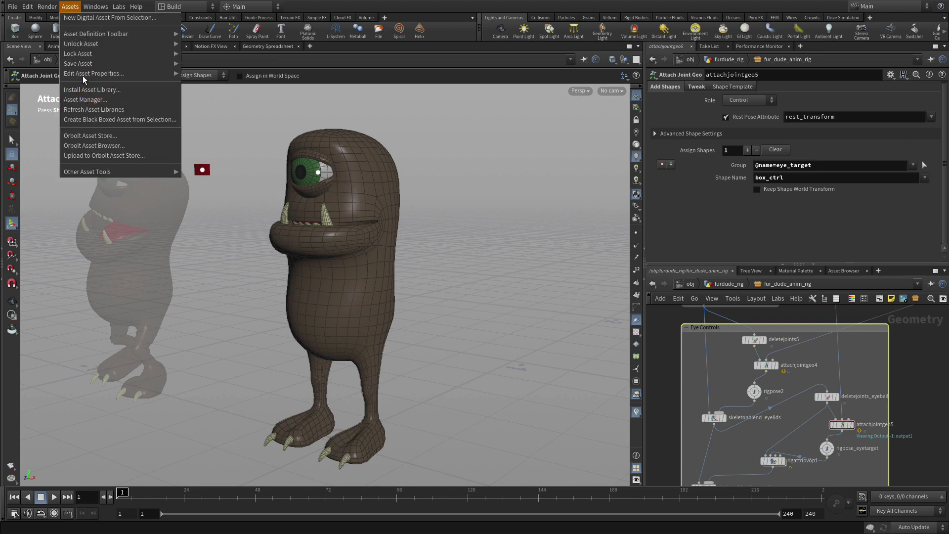
click(188, 73)
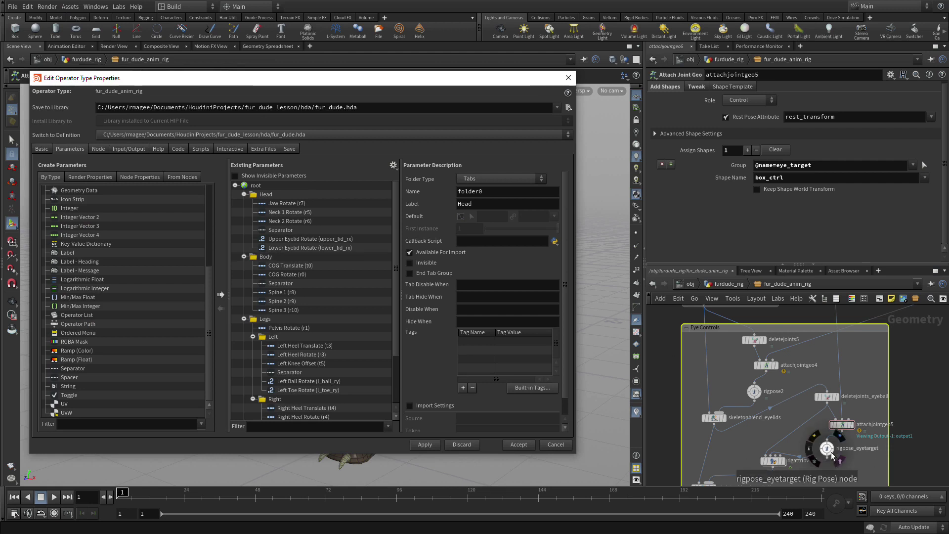
double_click(768, 392)
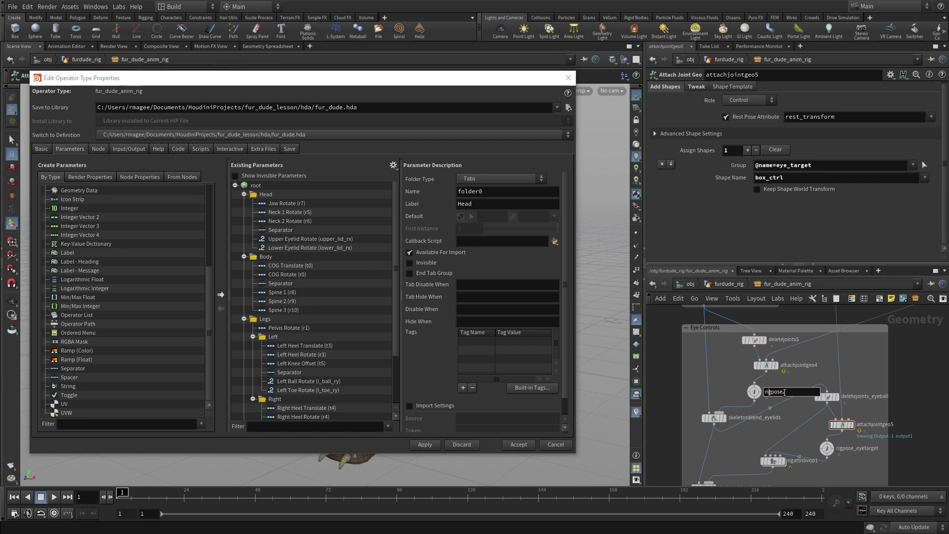
key(BackSpace)
text(_eyelids)
key(Return)
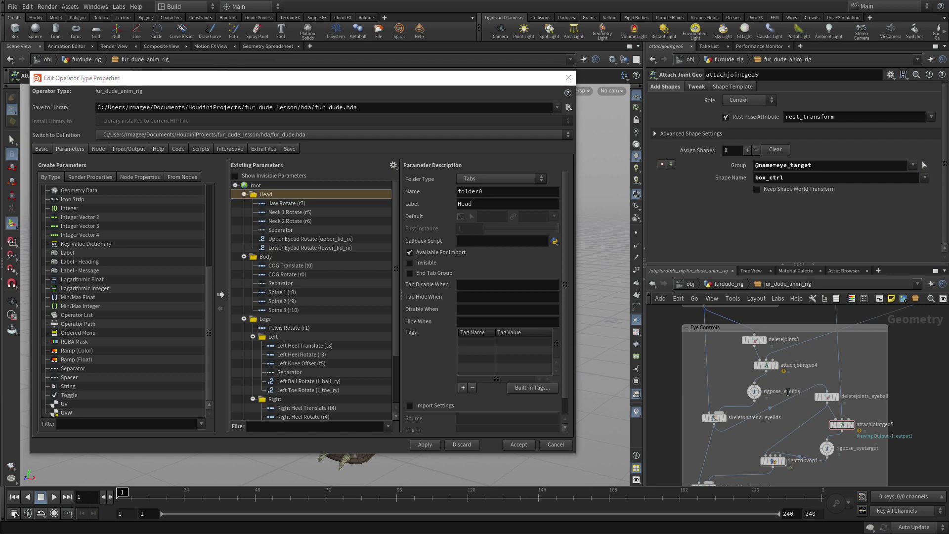
Step: Promote rigpose_eyetarget's Translate into the Head folder, relabelling it Eye Target Position
click(826, 449)
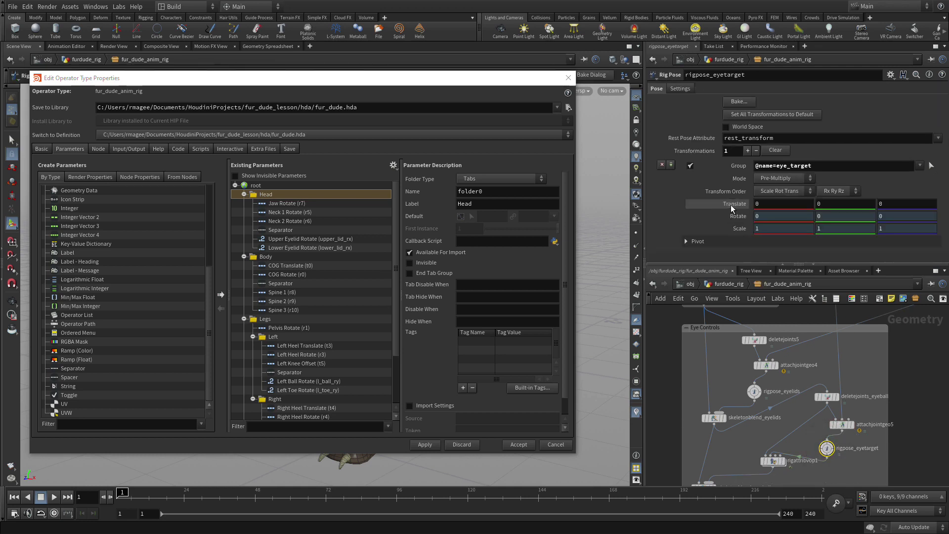
drag(346, 206, 319, 194)
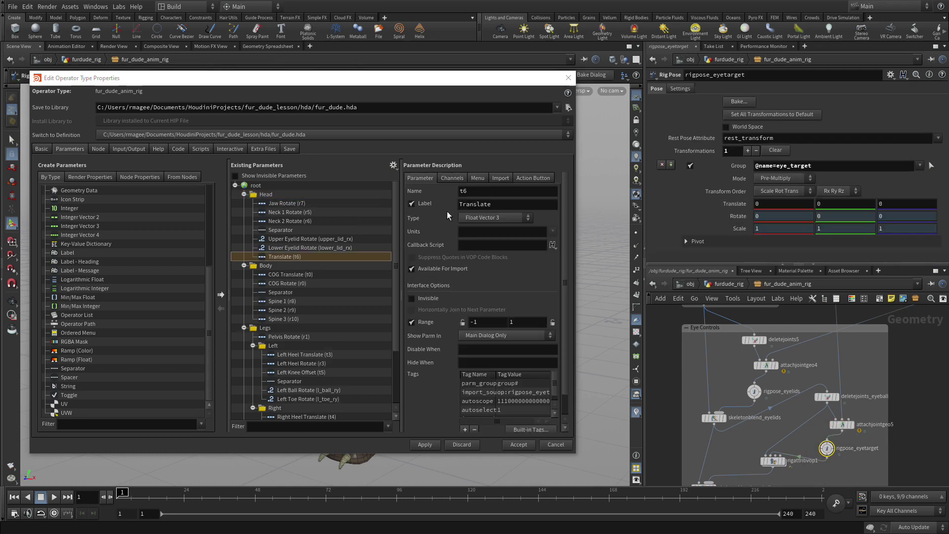
double_click(481, 204)
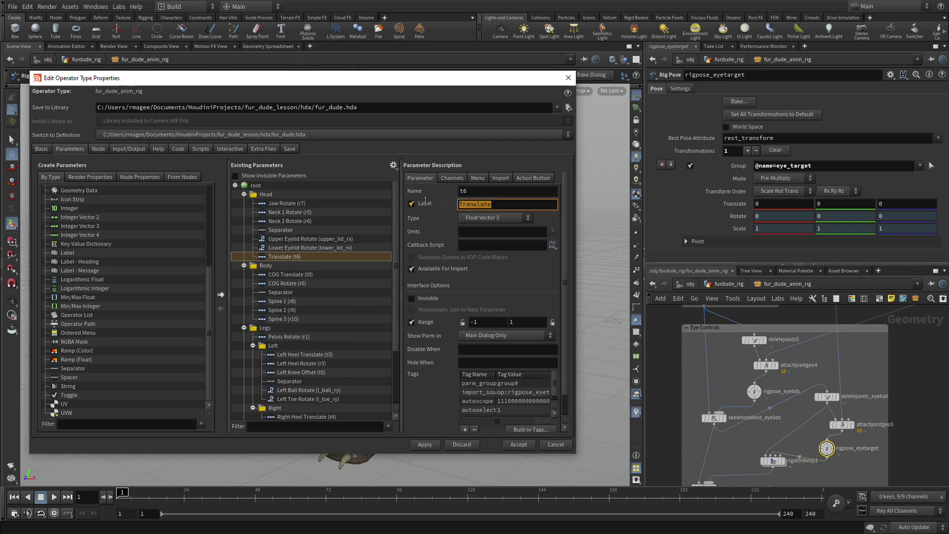
text(Eye Target Position)
Step: Limit the Upper Eyelid Rotate range to -10 to 30
click(313, 239)
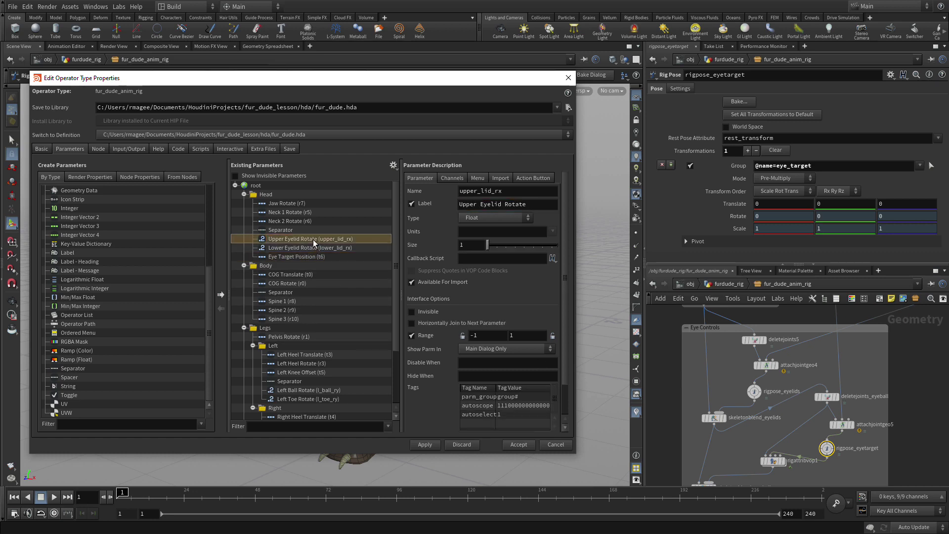
click(477, 335)
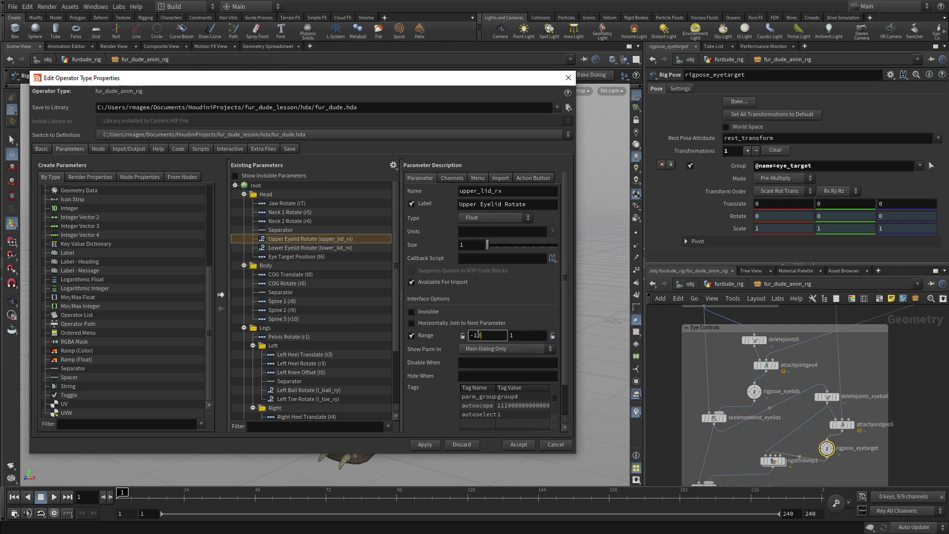
key(Tab)
text(30)
key(Tab)
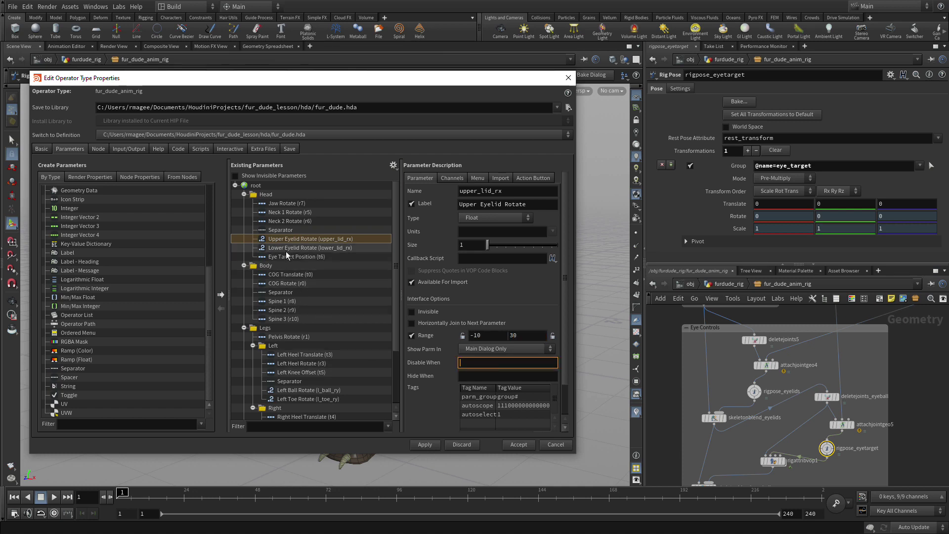
Step: Limit Lower Eyelid Rotate to -20 to 20 and accept the asset changes
click(285, 250)
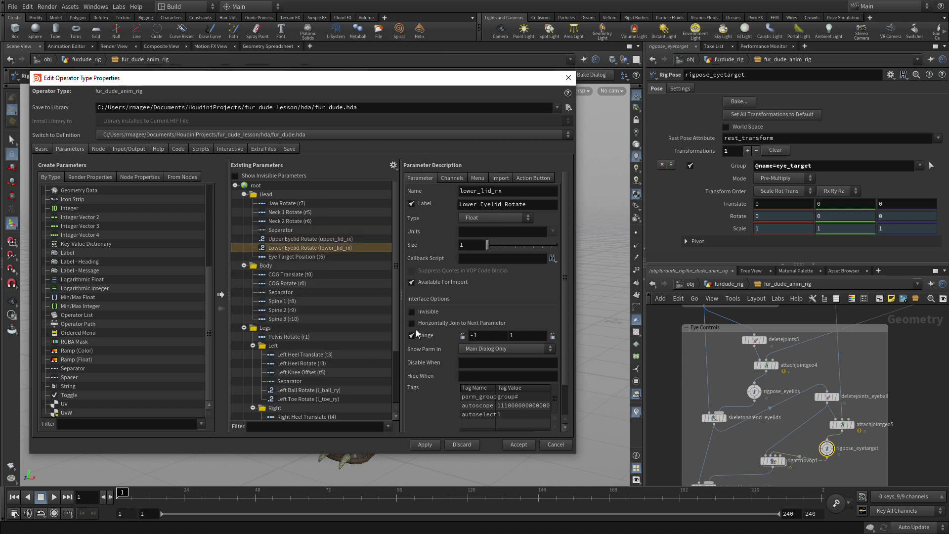
double_click(474, 336)
text(20)
key(Tab)
text(20)
key(Tab)
click(519, 445)
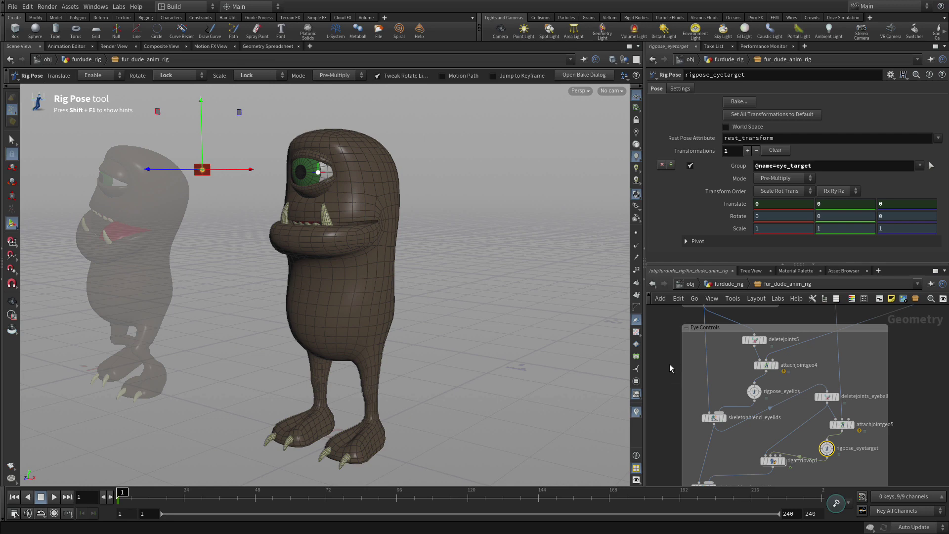
Step: In test_rig, move the eye_target control up and sideways on the character
middle_drag(666, 383, 677, 339)
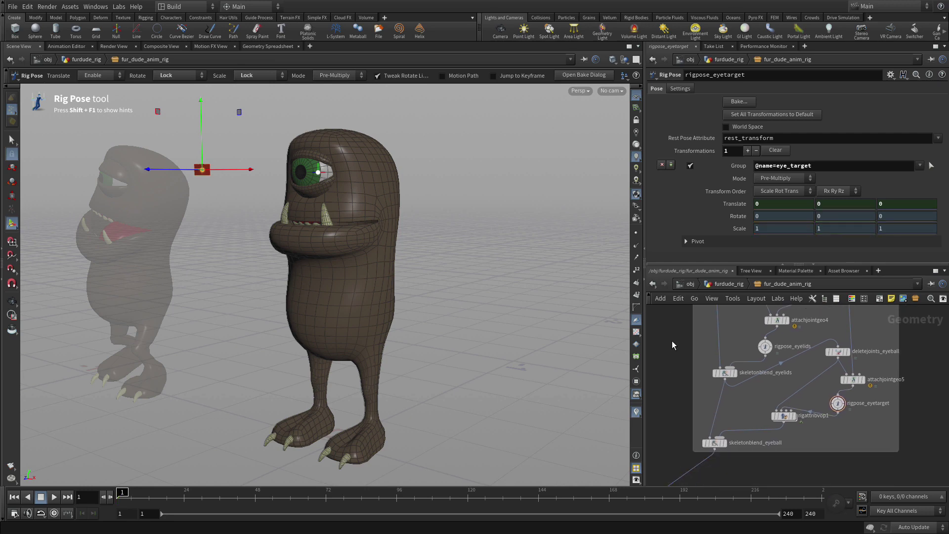
key(1)
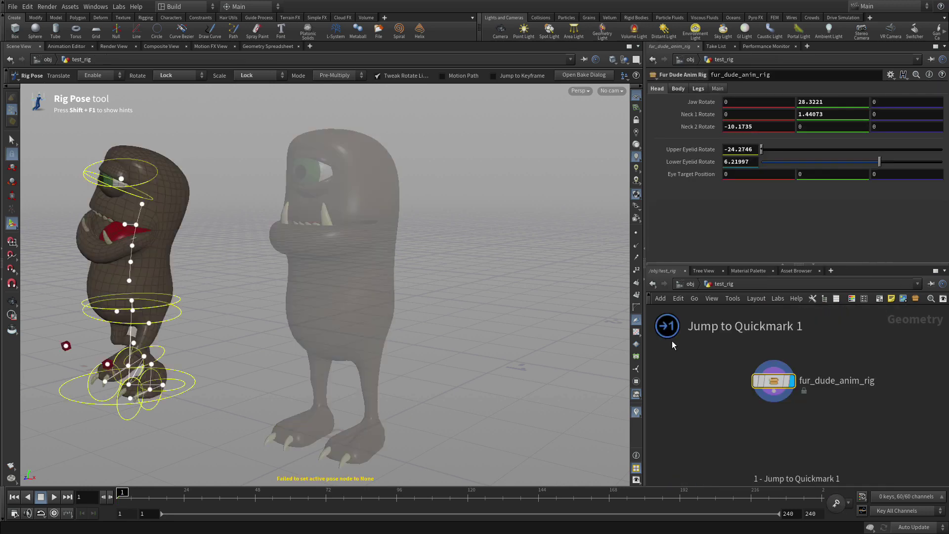
drag(452, 281, 387, 285)
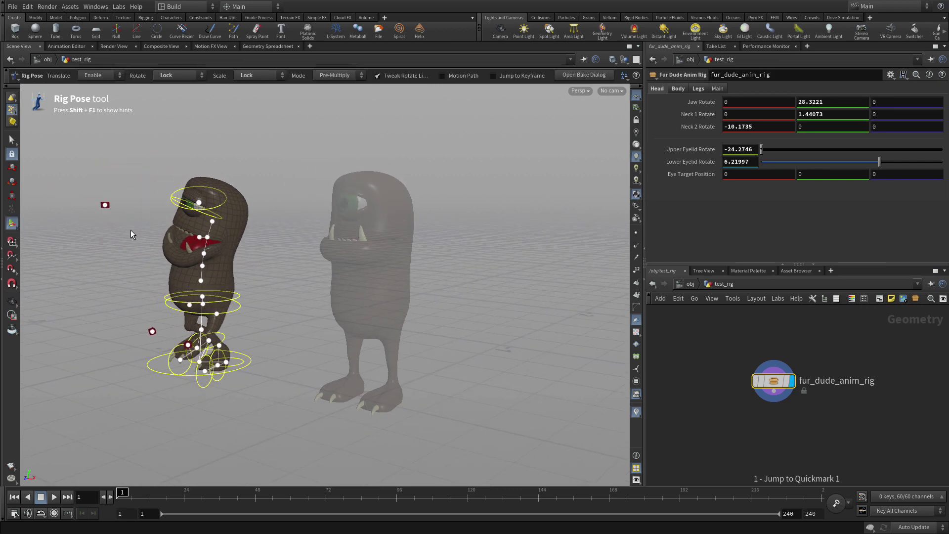
click(105, 205)
drag(105, 215, 180, 241)
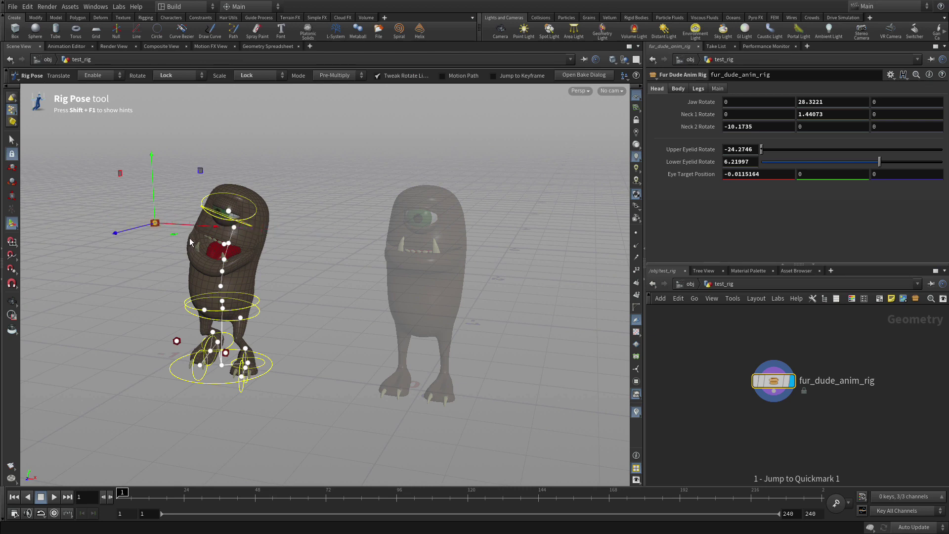
drag(155, 201, 195, 239)
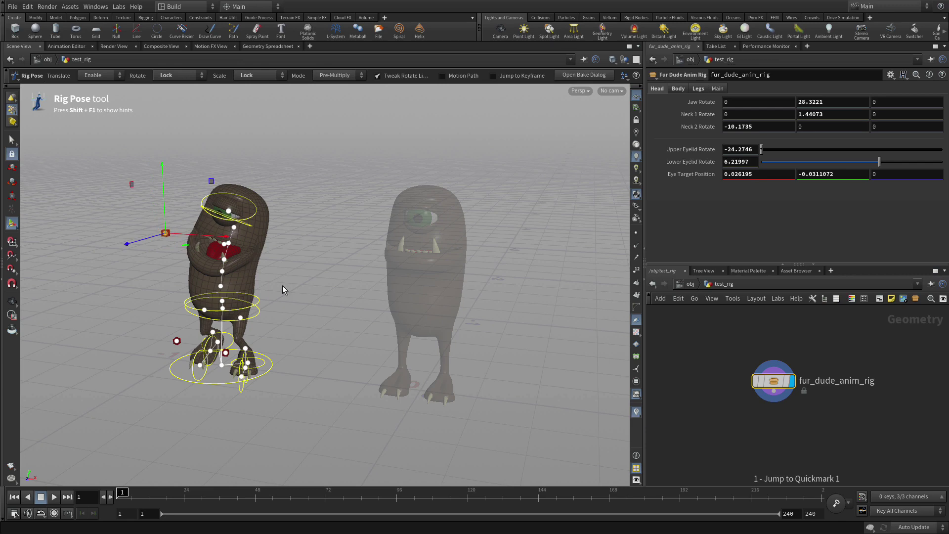
drag(283, 285, 322, 250)
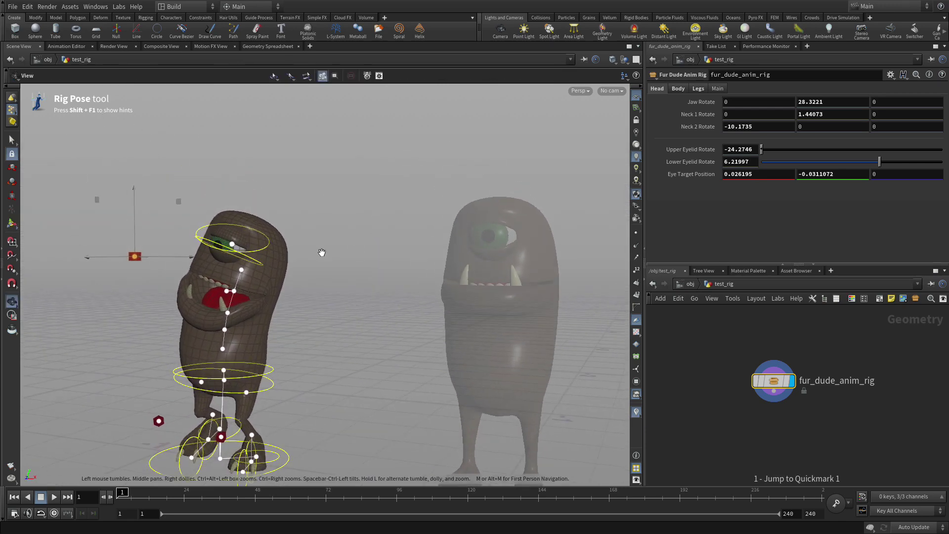
Step: Rotate the upper eyelid to -11.6718 and the lower eyelid to -13.3801
click(265, 252)
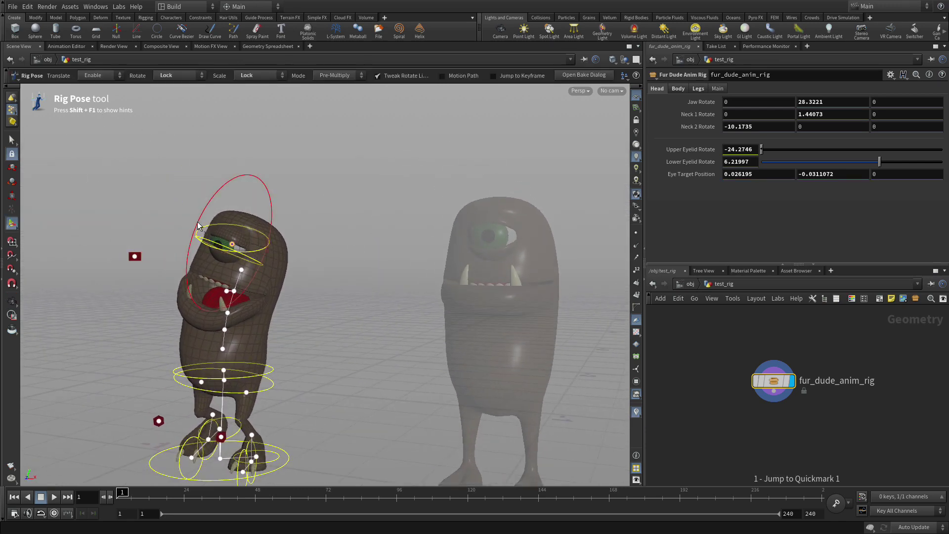
mouse_move(197, 233)
mouse_down()
mouse_move(212, 196)
mouse_move(206, 232)
mouse_up()
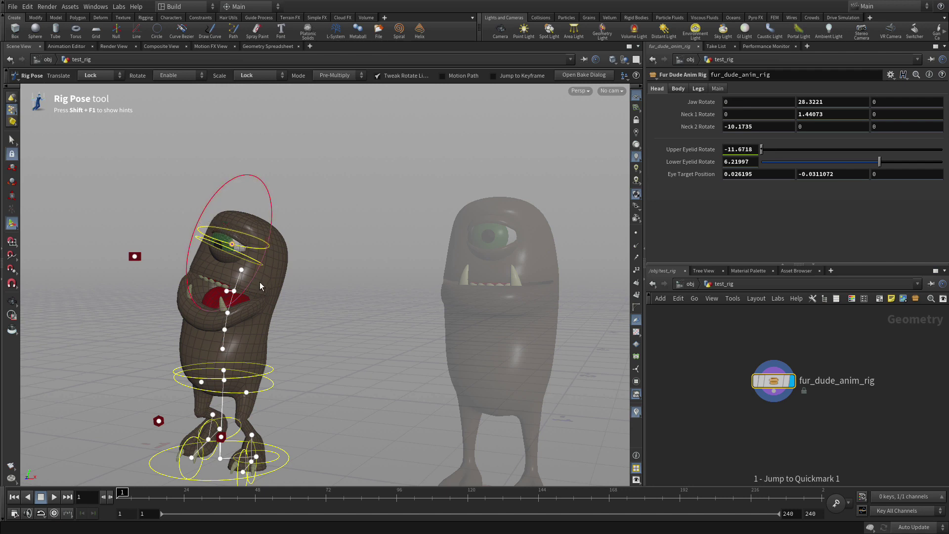
click(303, 242)
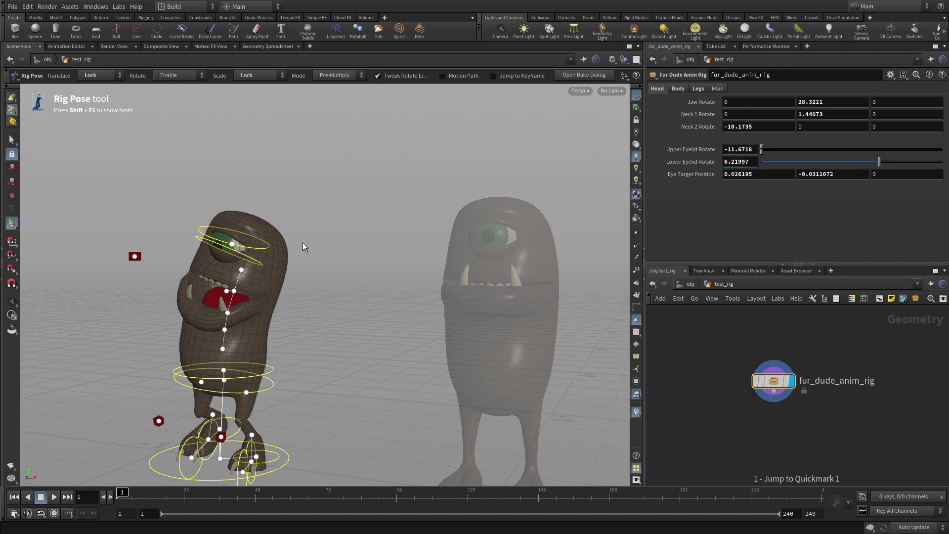
click(248, 259)
drag(212, 205, 196, 218)
key(Escape)
mouse_move(352, 248)
mouse_down()
mouse_move(319, 308)
mouse_move(326, 245)
mouse_move(381, 265)
mouse_move(349, 271)
mouse_move(360, 262)
mouse_move(347, 234)
mouse_up()
key(q)
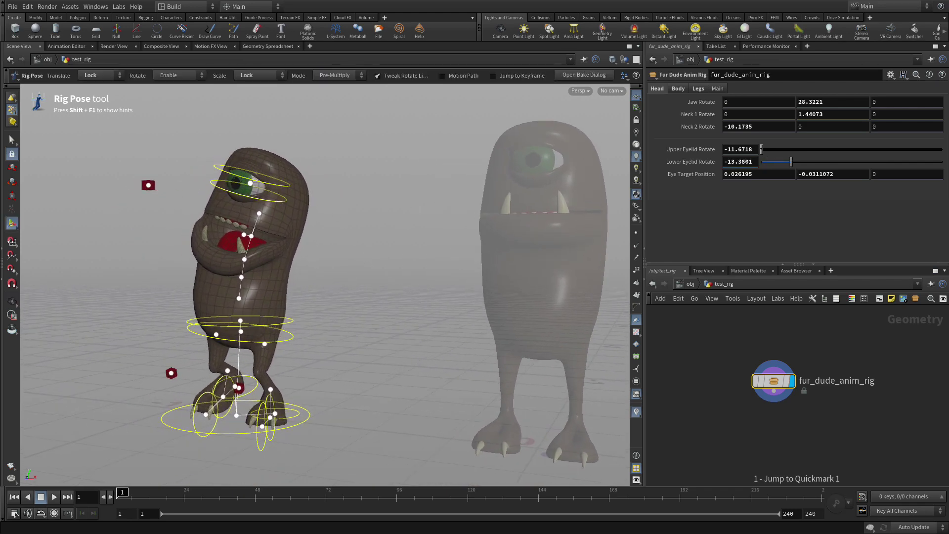